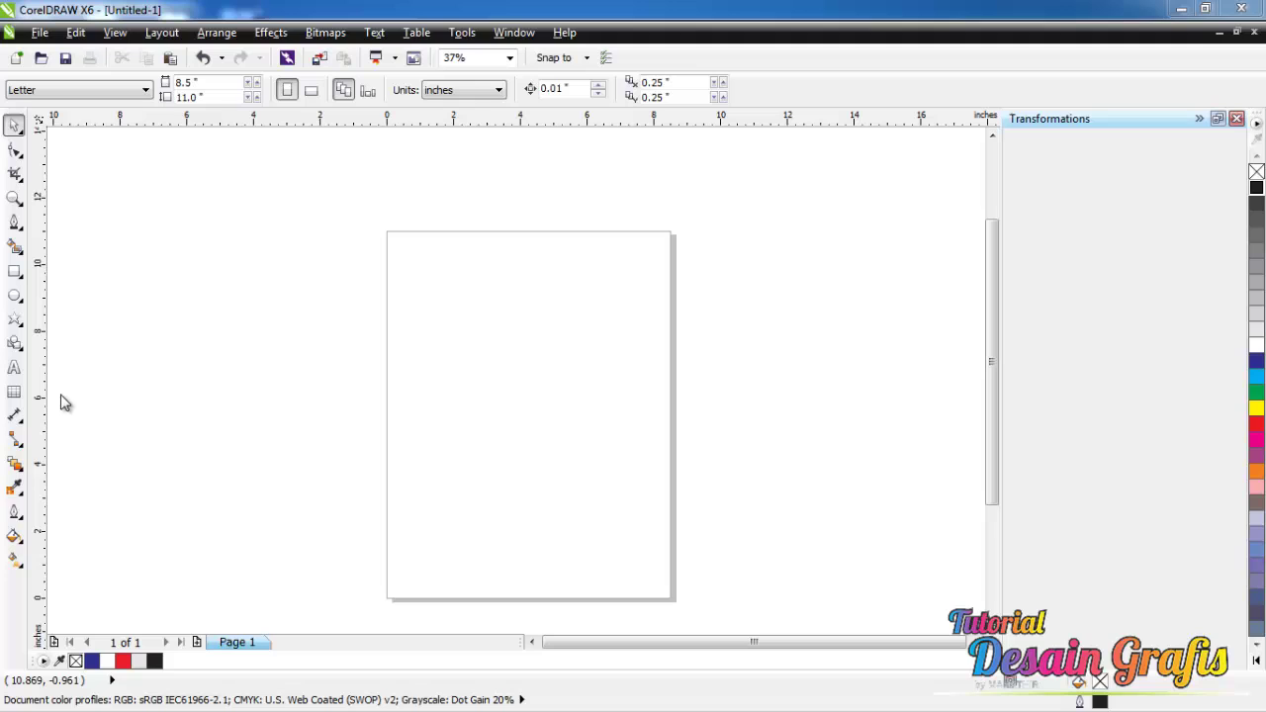
Type 'SP' as text near the page centre and select it to change its font.
left_click(15, 369)
left_click(504, 396)
left_click(503, 417)
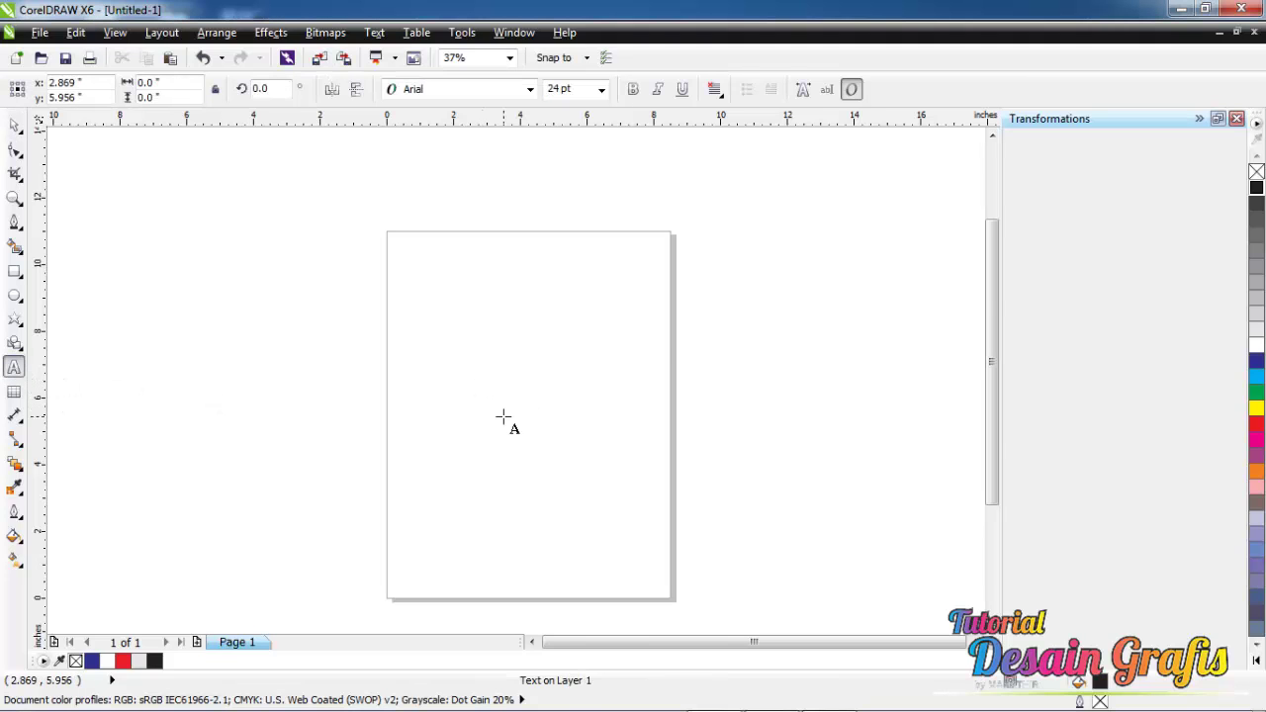
scroll(502, 418, "up", 2)
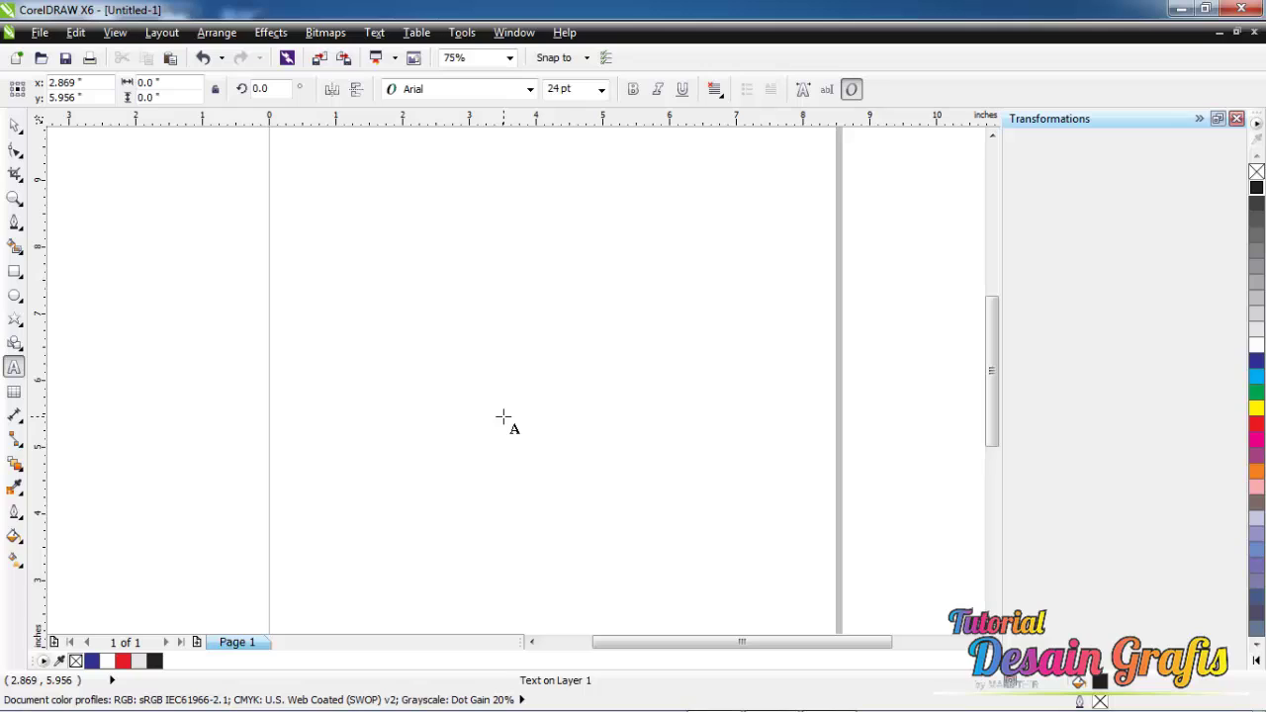
type("S")
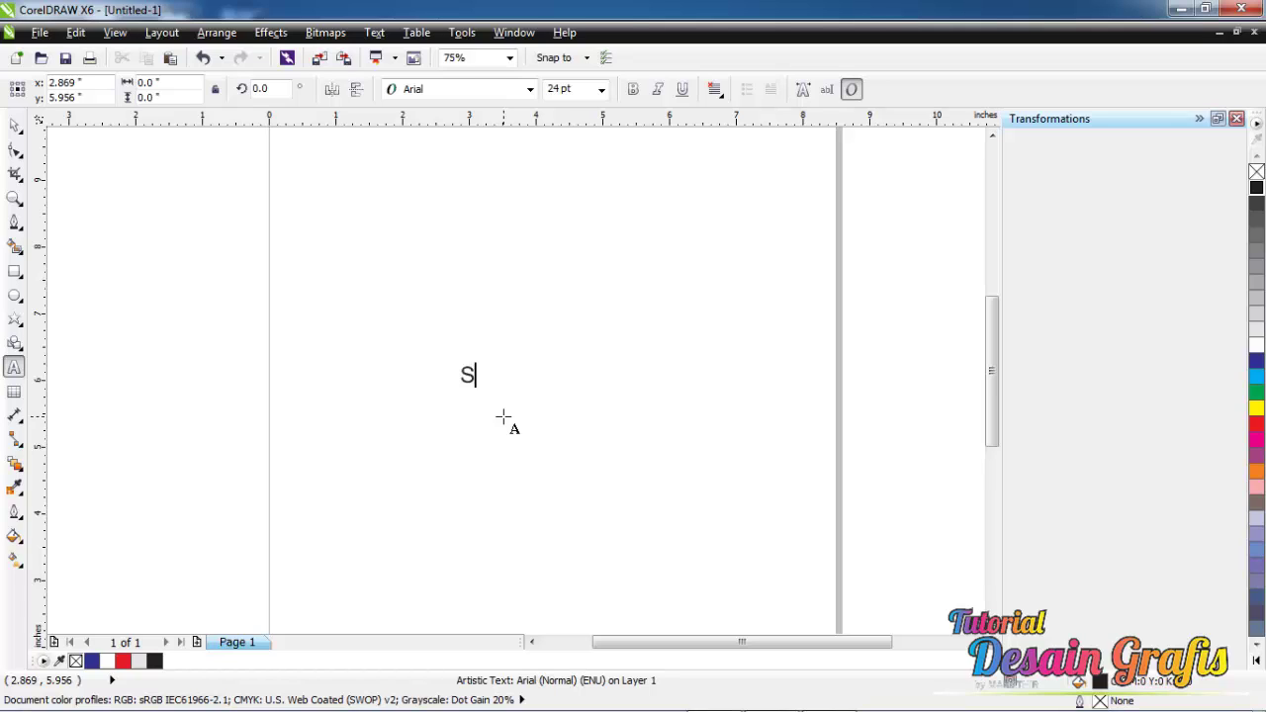
type("P")
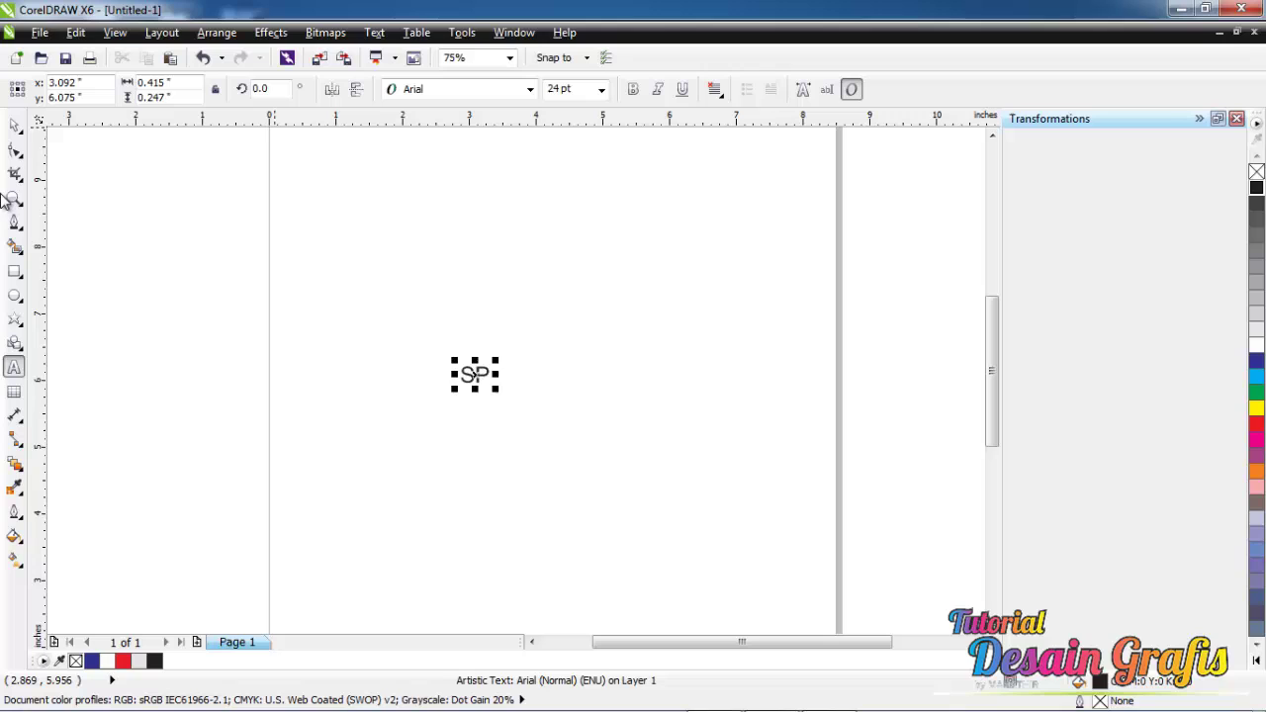
left_click(14, 125)
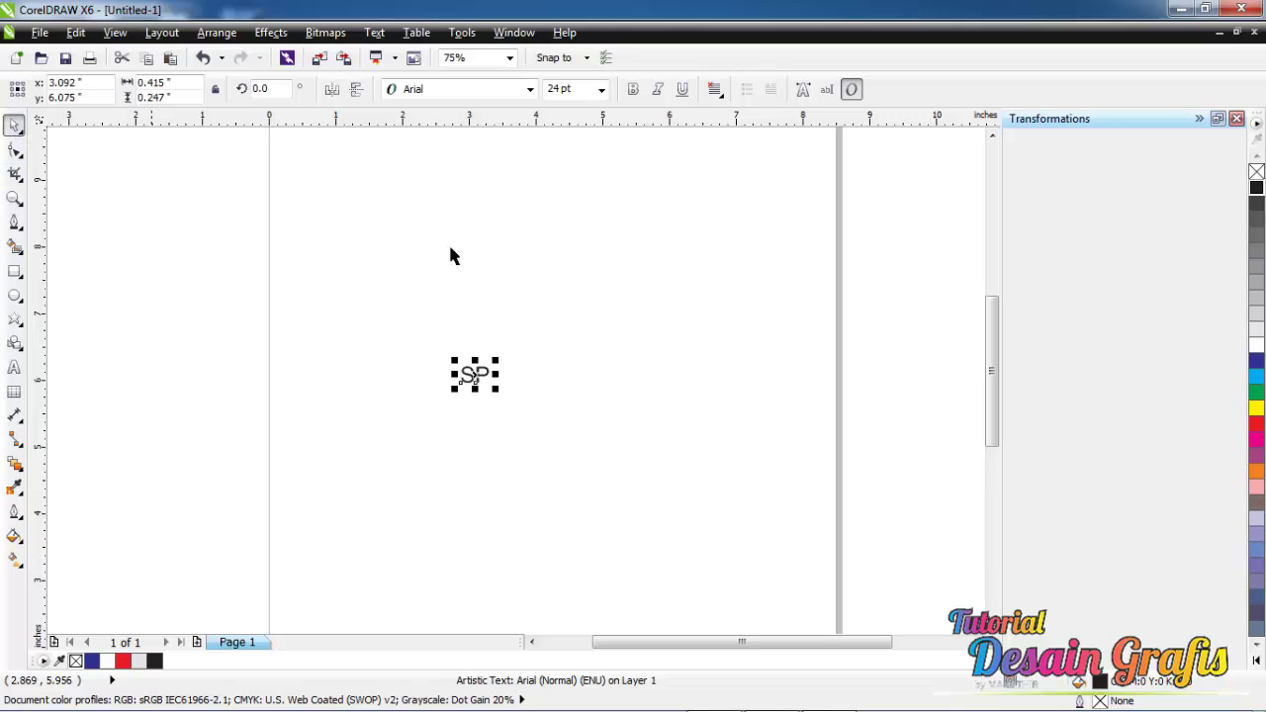
left_click(458, 90)
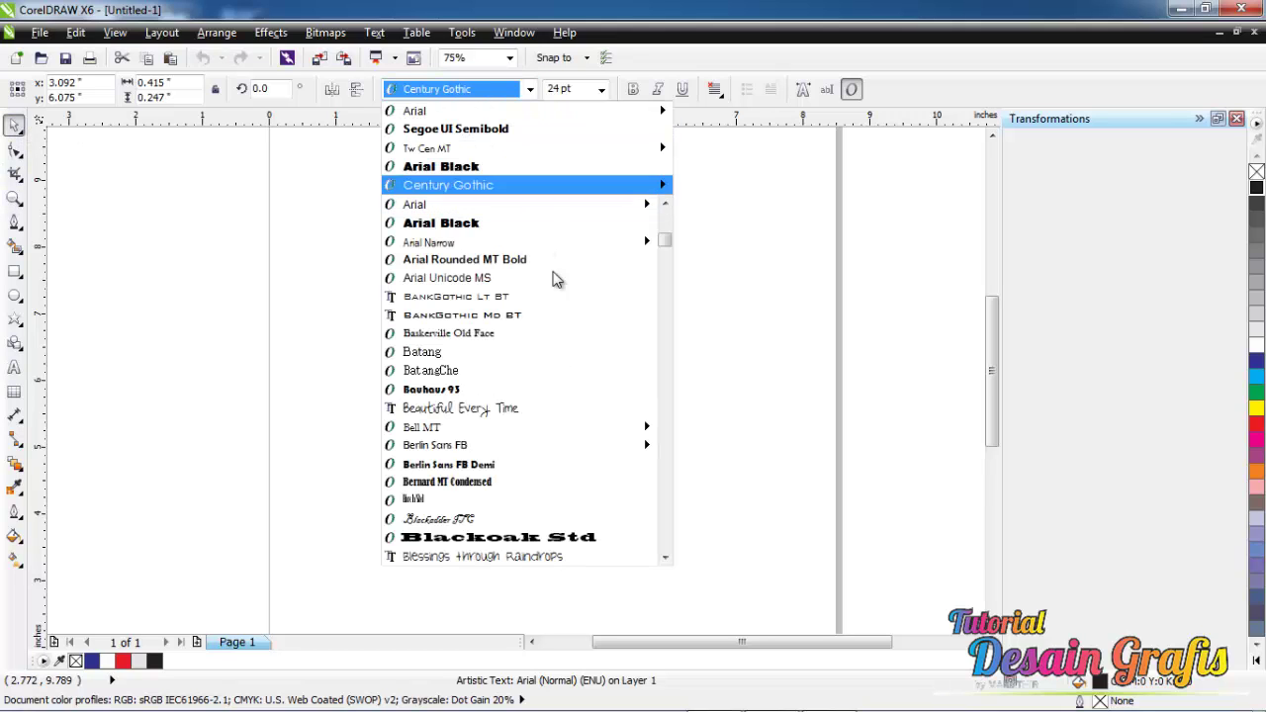
Set SP to Segoe UI Semibold and enlarge it to about 100 pt.
left_click(543, 129)
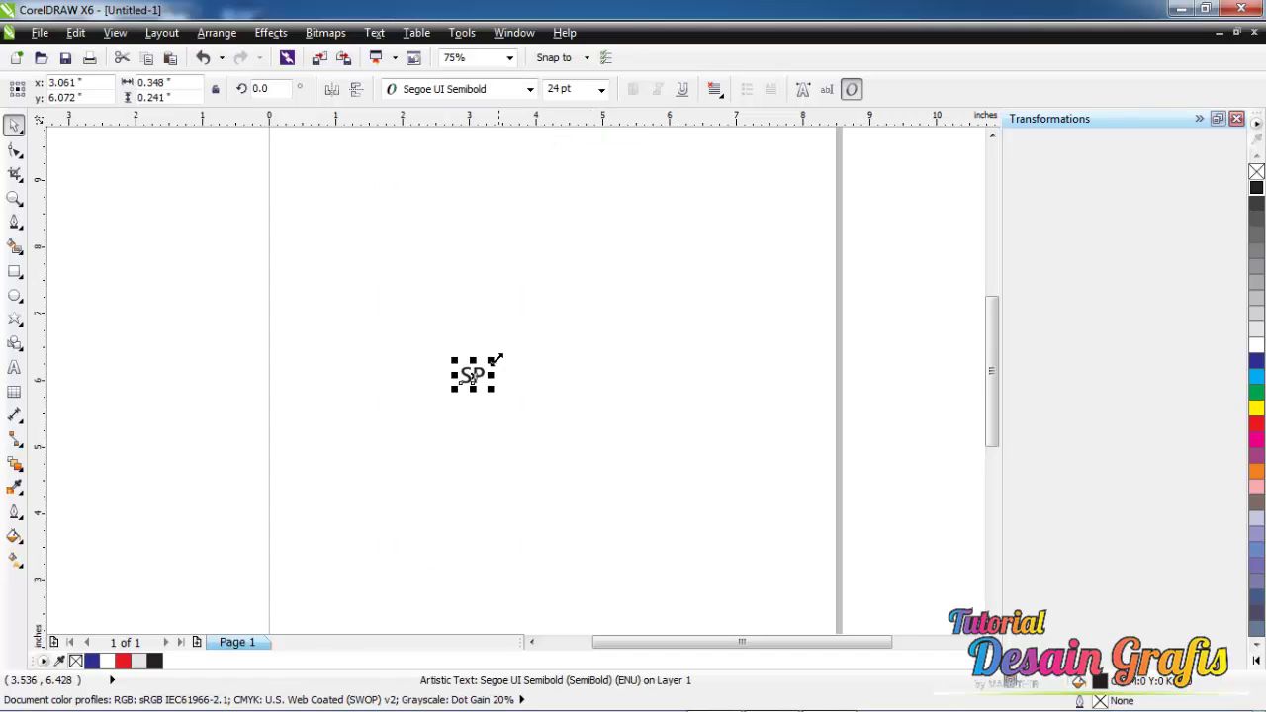
mouse_move(493, 358)
left_mouse_down()
mouse_move(600, 277)
mouse_move(578, 315)
left_mouse_up()
scroll(545, 342, "up", 2)
scroll(539, 342, "up", 2)
scroll(459, 364, "down", 2)
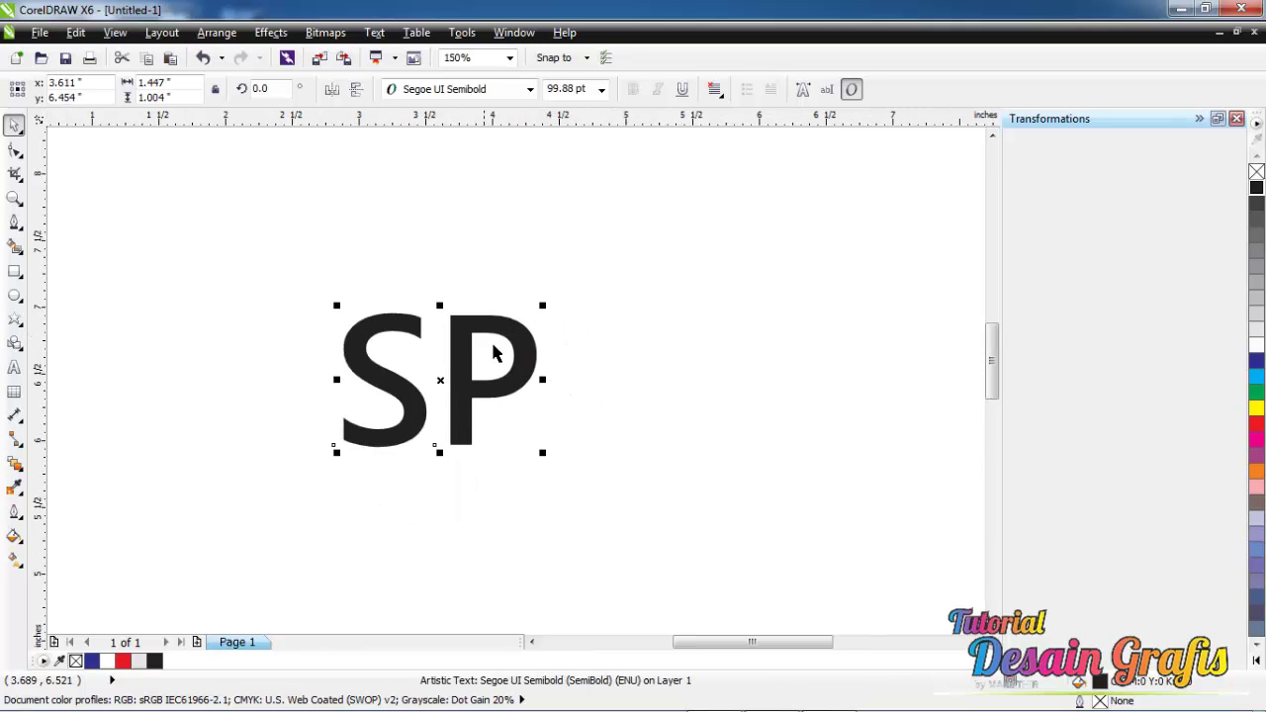
Tighten the spacing between S and P with the Shape tool.
left_click(15, 152)
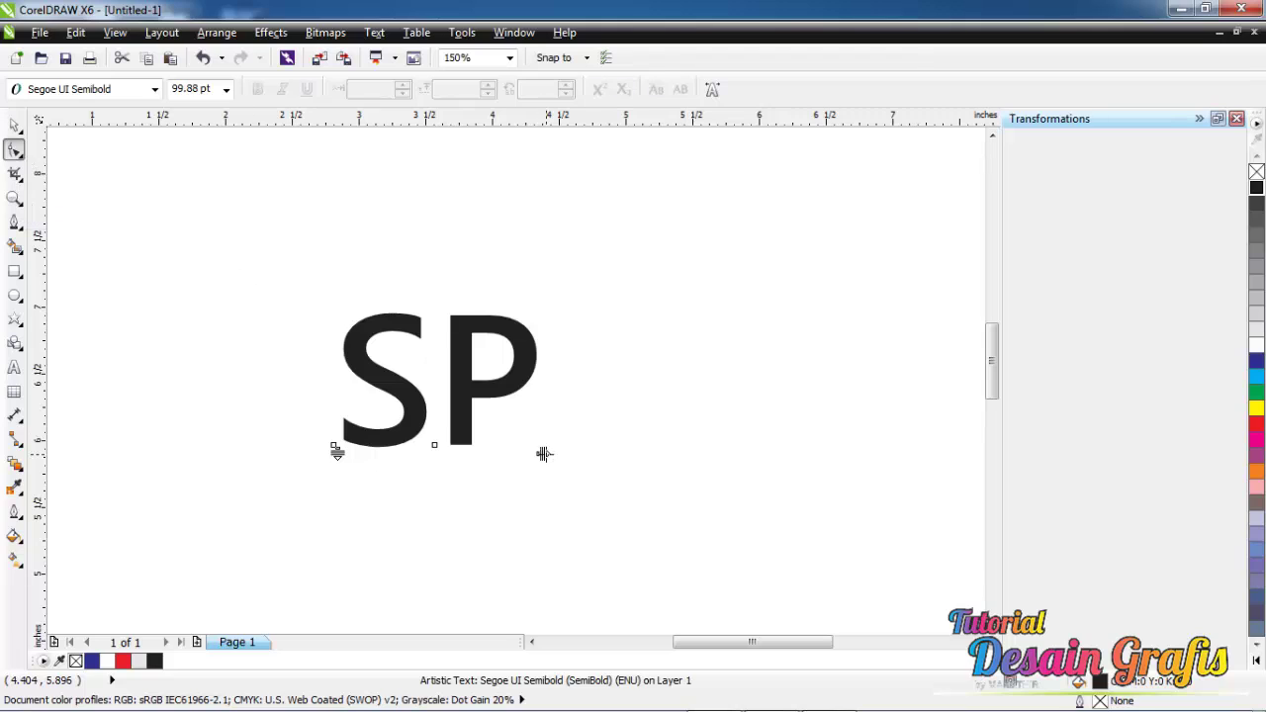
left_click_drag(543, 454, 518, 451)
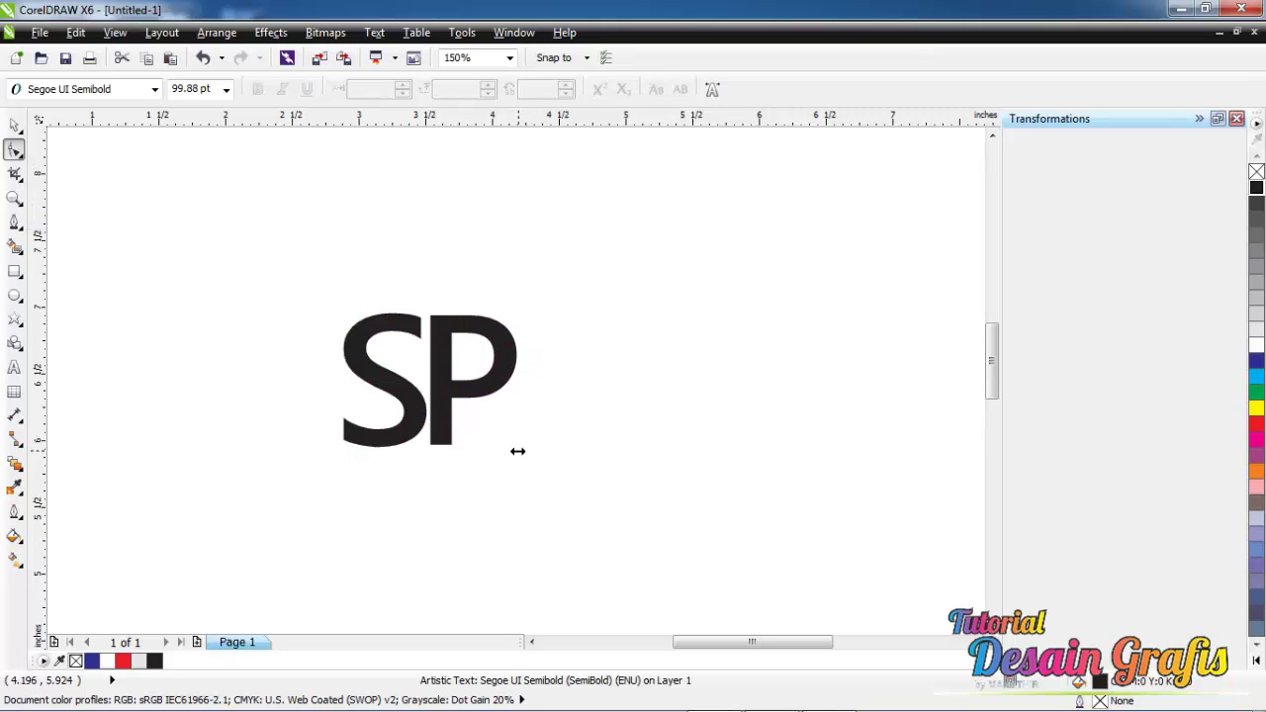
left_click(14, 126)
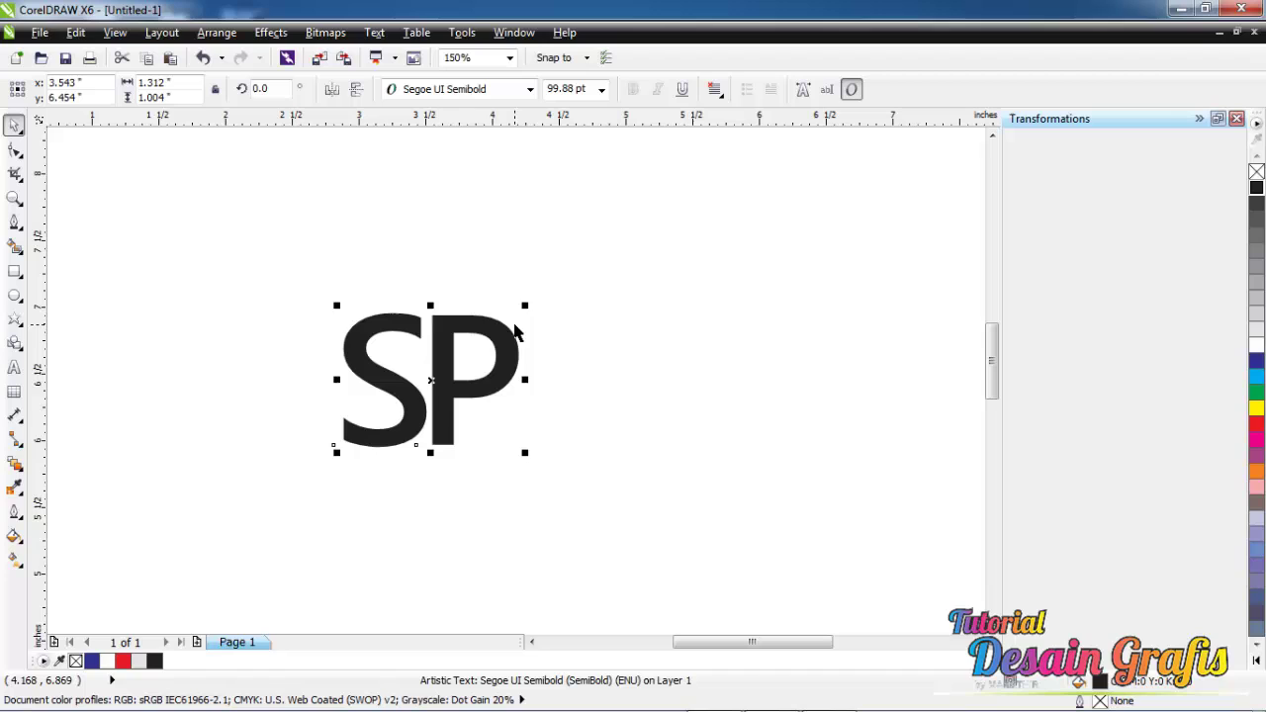
Duplicate SP to its right and retype the copy as 'RT'.
left_click_drag(514, 333, 693, 334)
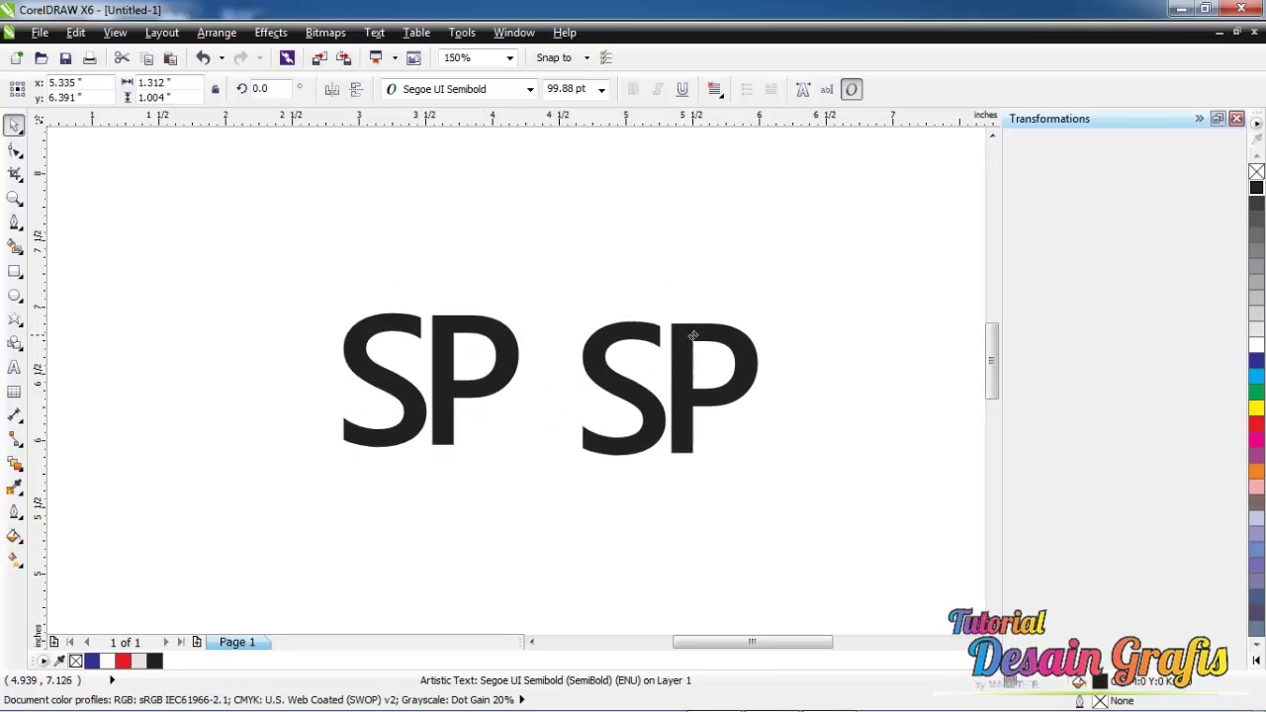
double_click(700, 351)
key("ctrl+a")
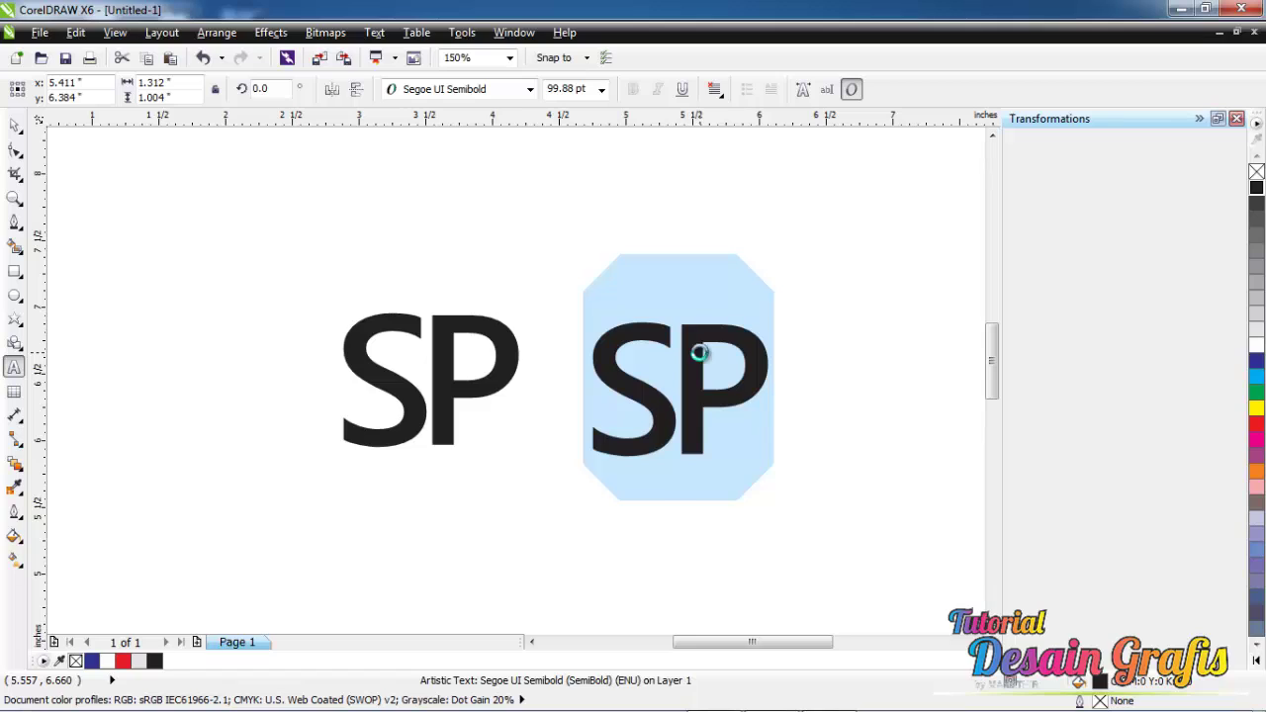
type("RT")
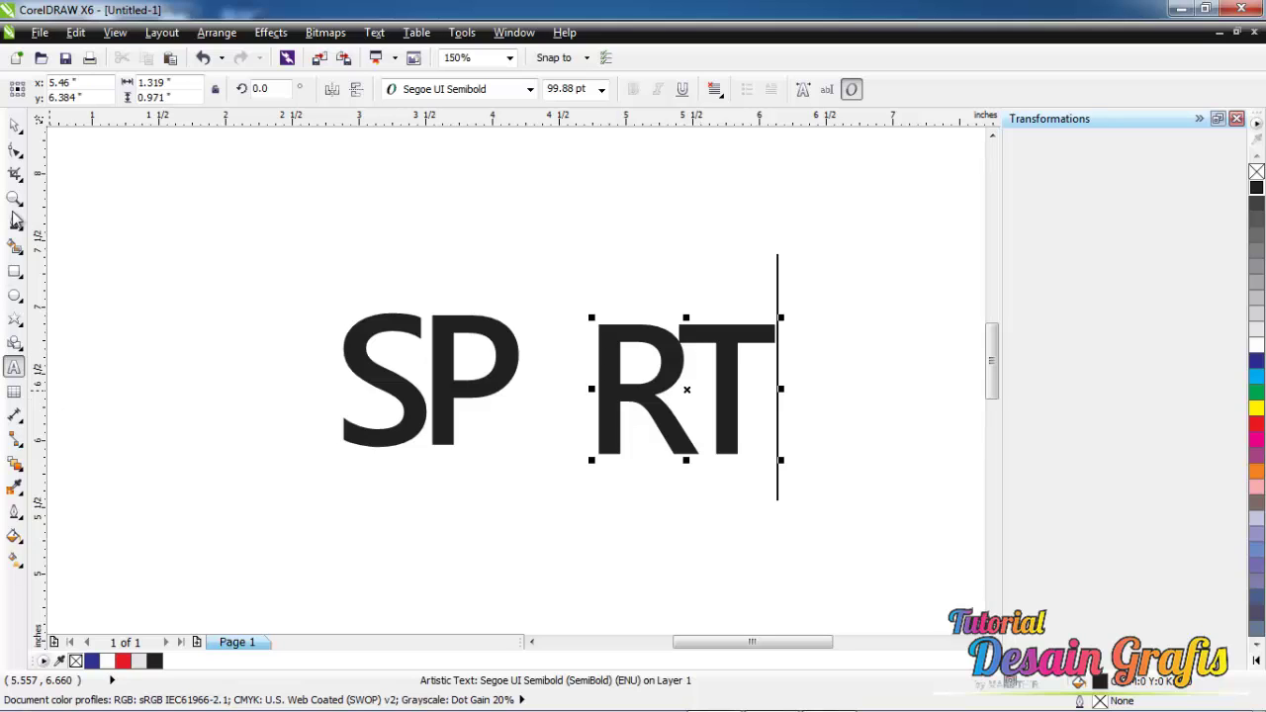
Widen the R–T spacing and align RT's top to a new horizontal guideline.
left_click(15, 149)
left_click_drag(781, 463, 780, 465)
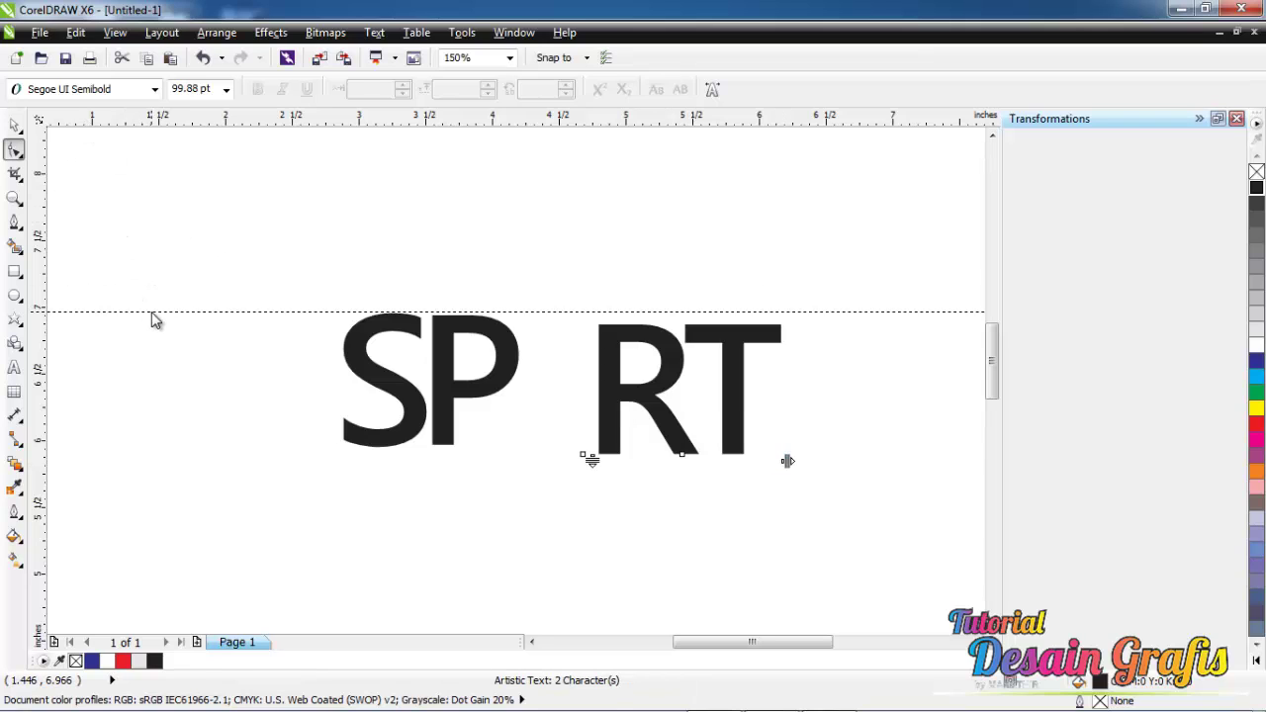
left_click_drag(145, 314, 155, 313)
left_click(15, 125)
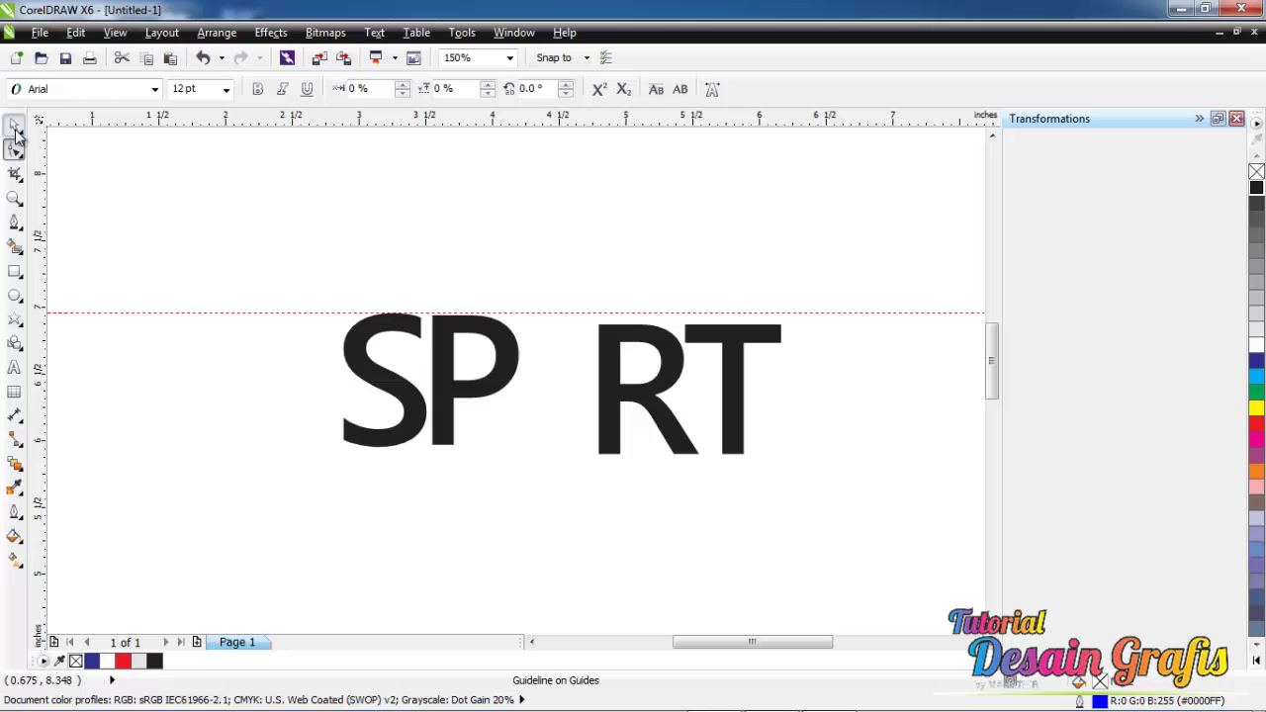
left_click_drag(673, 432, 681, 409)
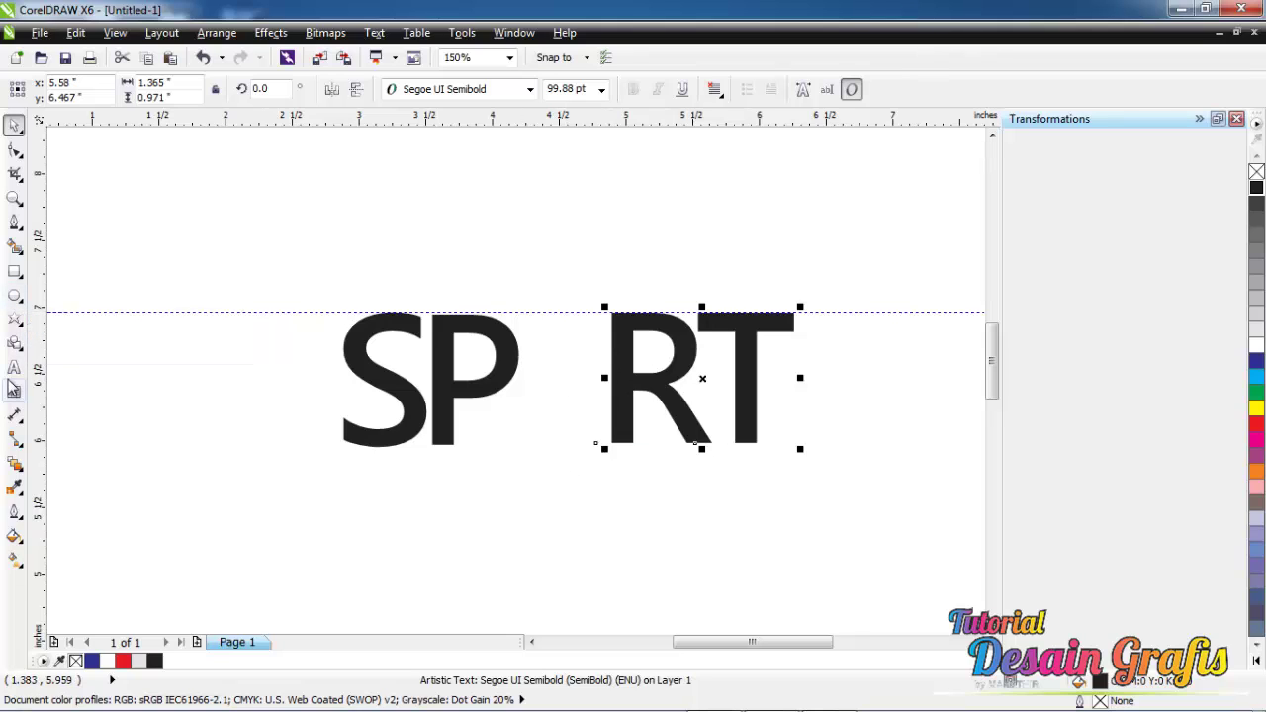
Draw a large five-pointed star with the Star tool.
left_click(22, 329)
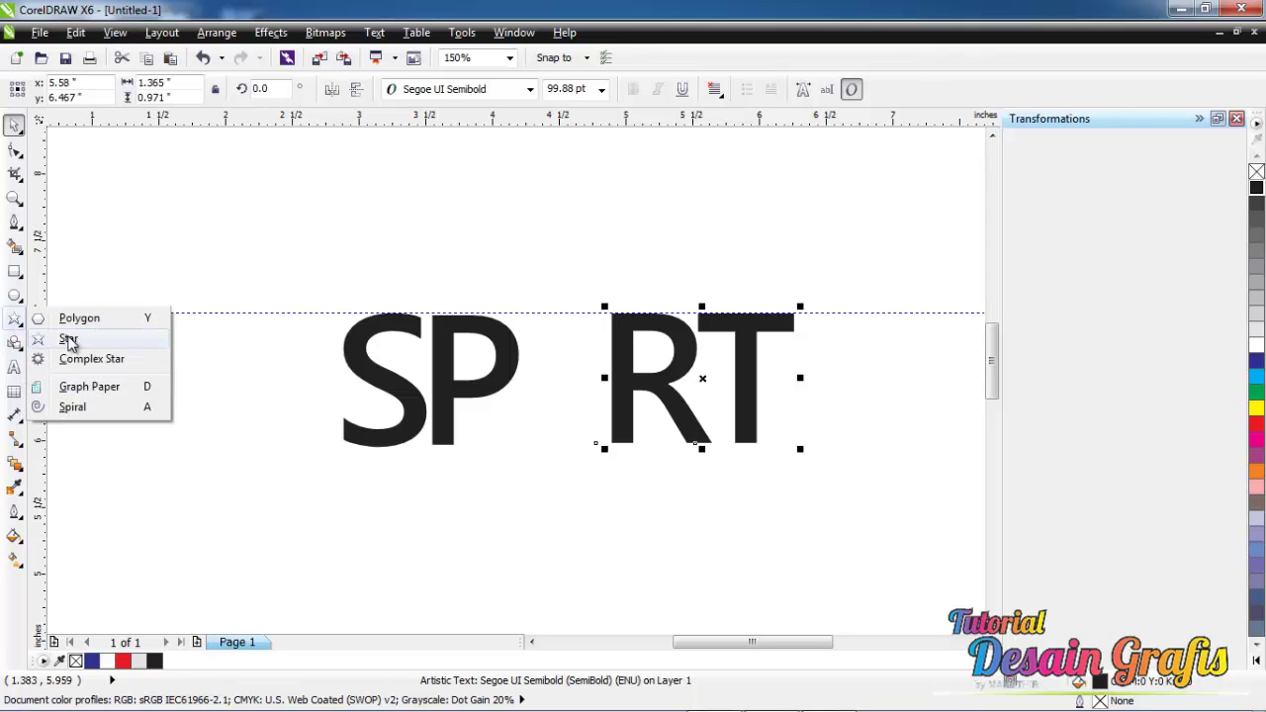
left_click(70, 337)
mouse_move(373, 224)
left_mouse_down()
mouse_move(497, 530)
mouse_move(616, 504)
mouse_move(557, 401)
mouse_move(579, 429)
left_mouse_up()
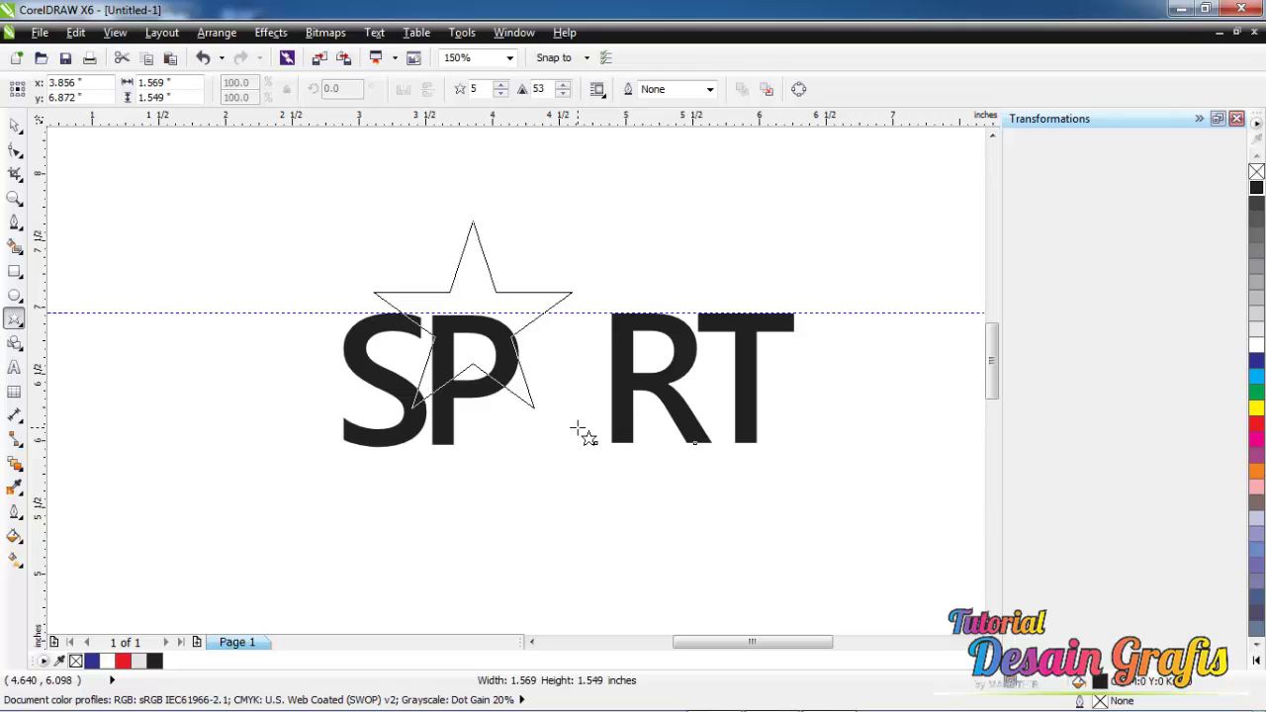
mouse_move(580, 429)
left_mouse_down()
mouse_move(670, 511)
mouse_move(560, 432)
left_mouse_up()
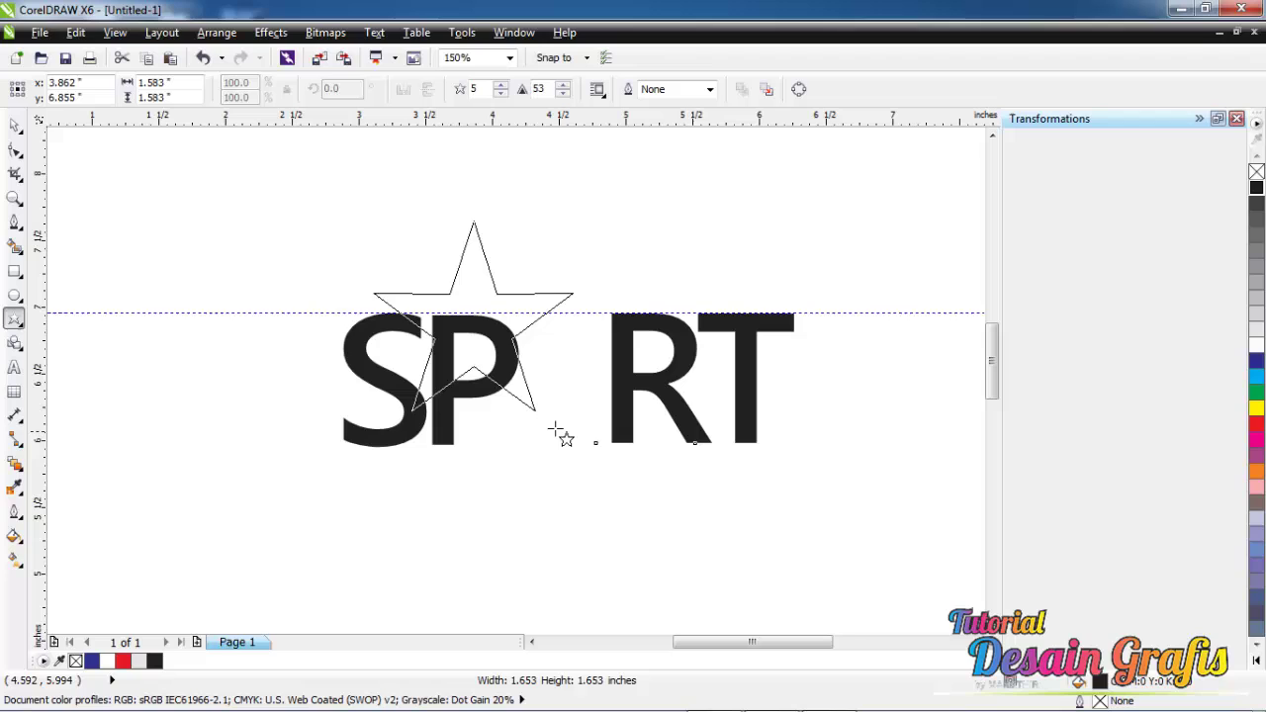
Move the star into the gap between P and R and fill it black.
left_click(17, 125)
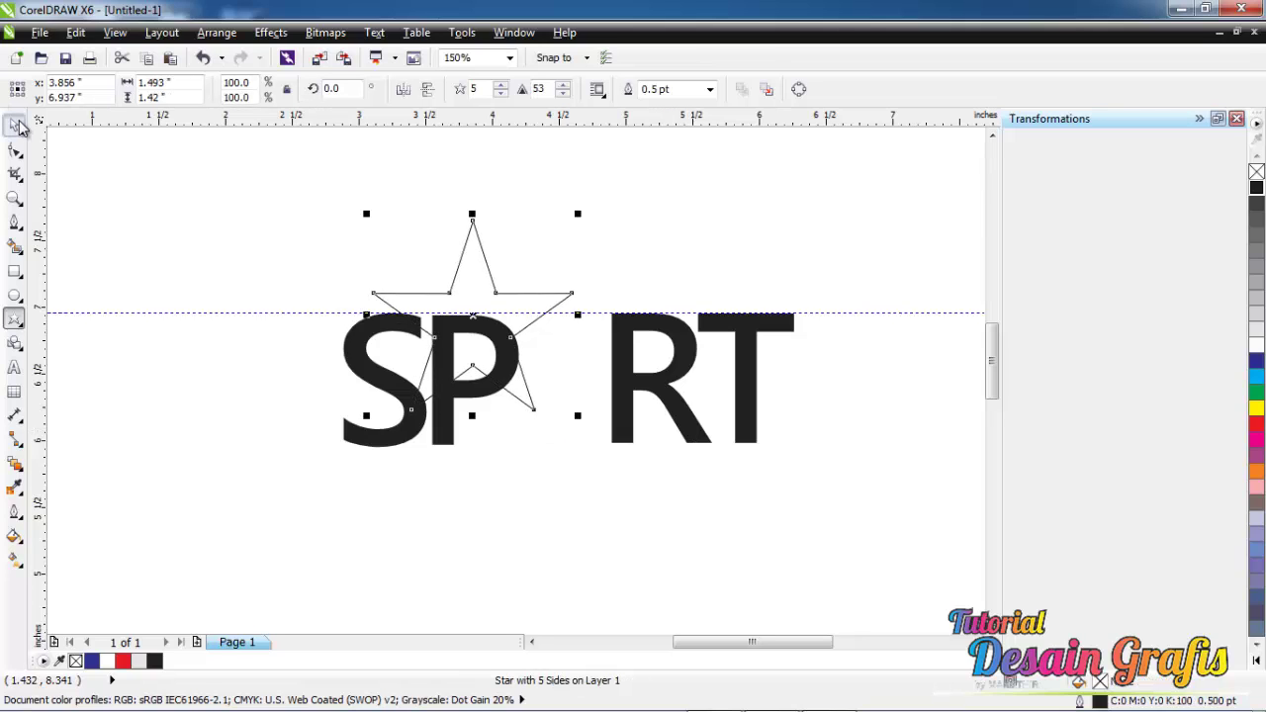
left_click_drag(473, 314, 584, 222)
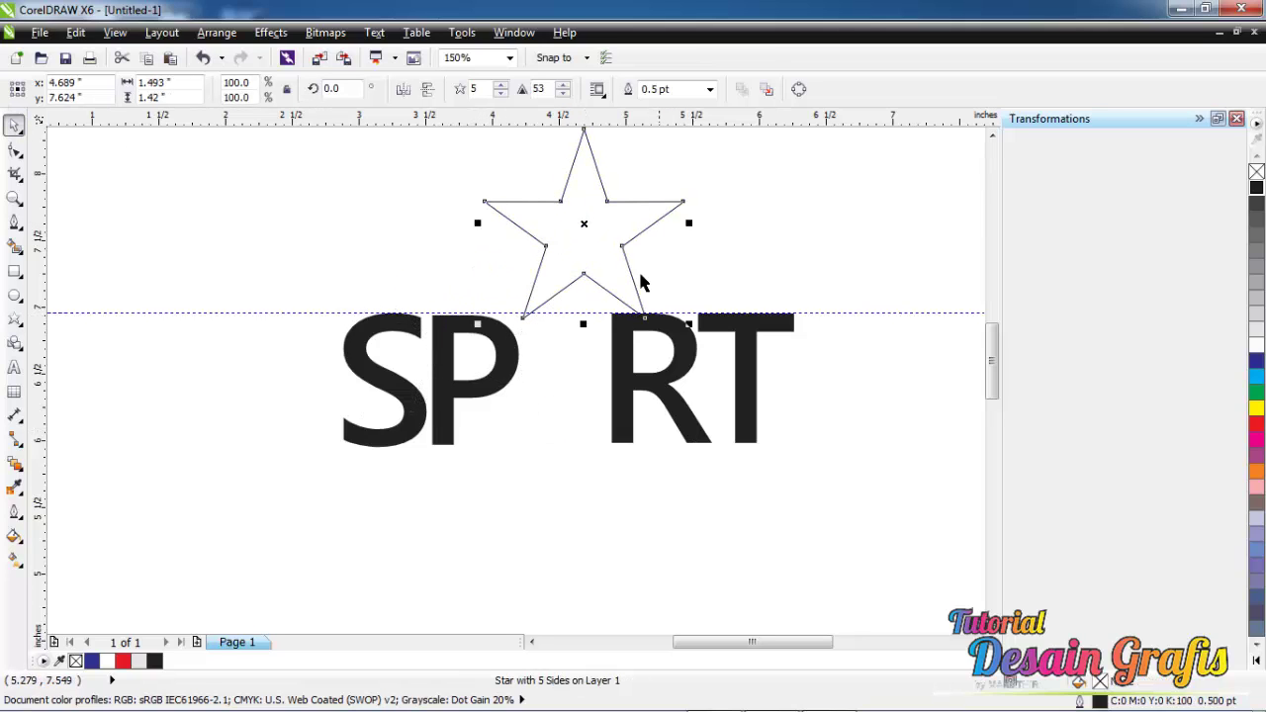
mouse_move(1248, 198)
left_mouse_down()
mouse_move(598, 230)
mouse_move(562, 370)
left_mouse_up()
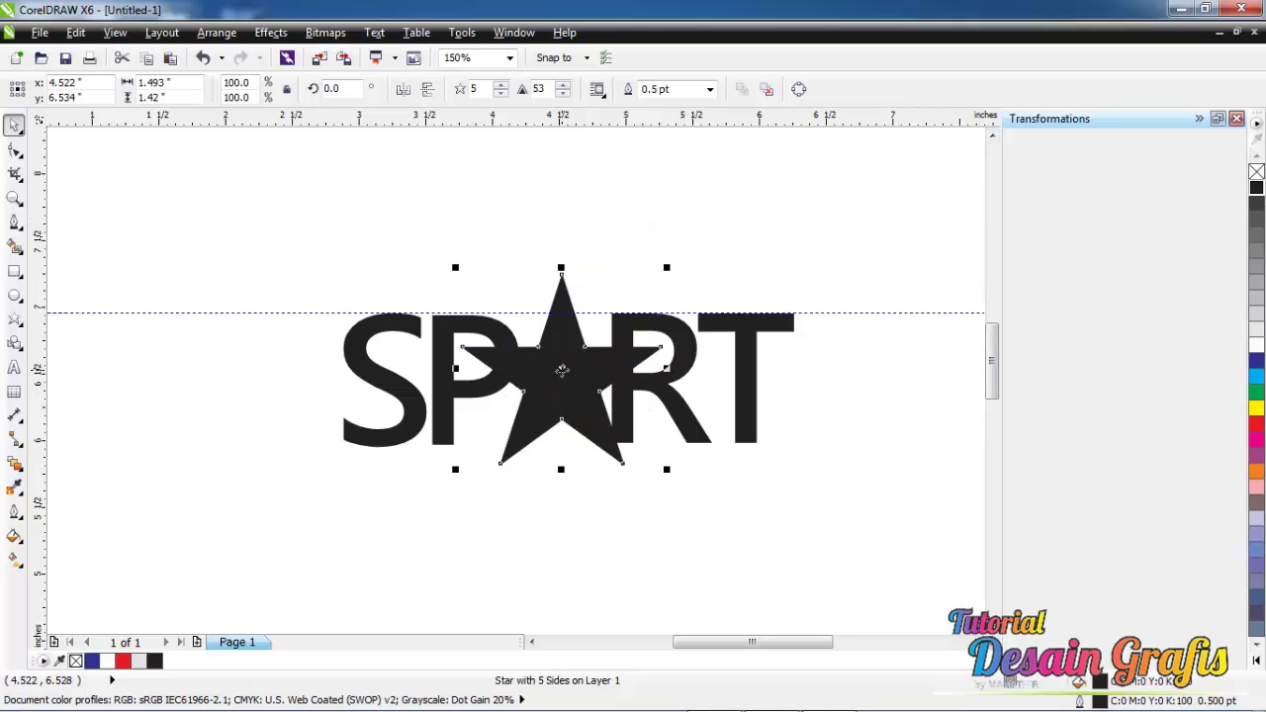
left_click(685, 353)
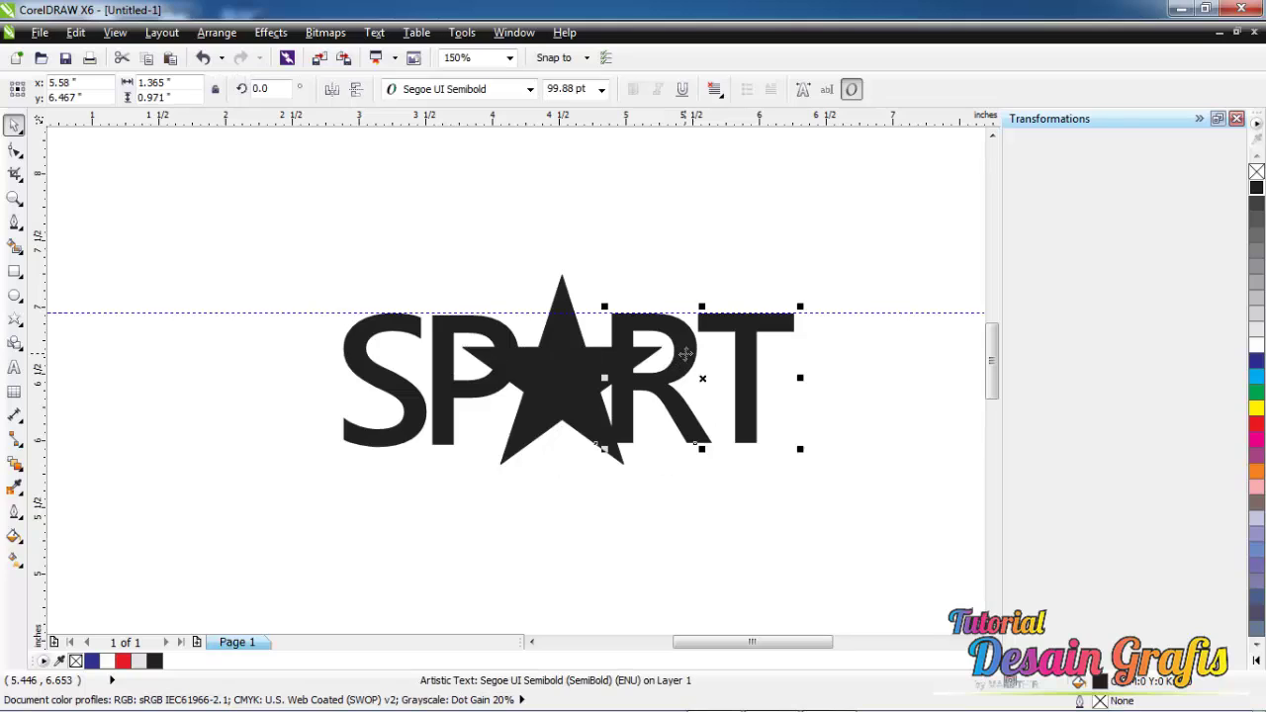
Shrink the star to about two-thirds size and set it in the letter gap.
left_click(453, 513)
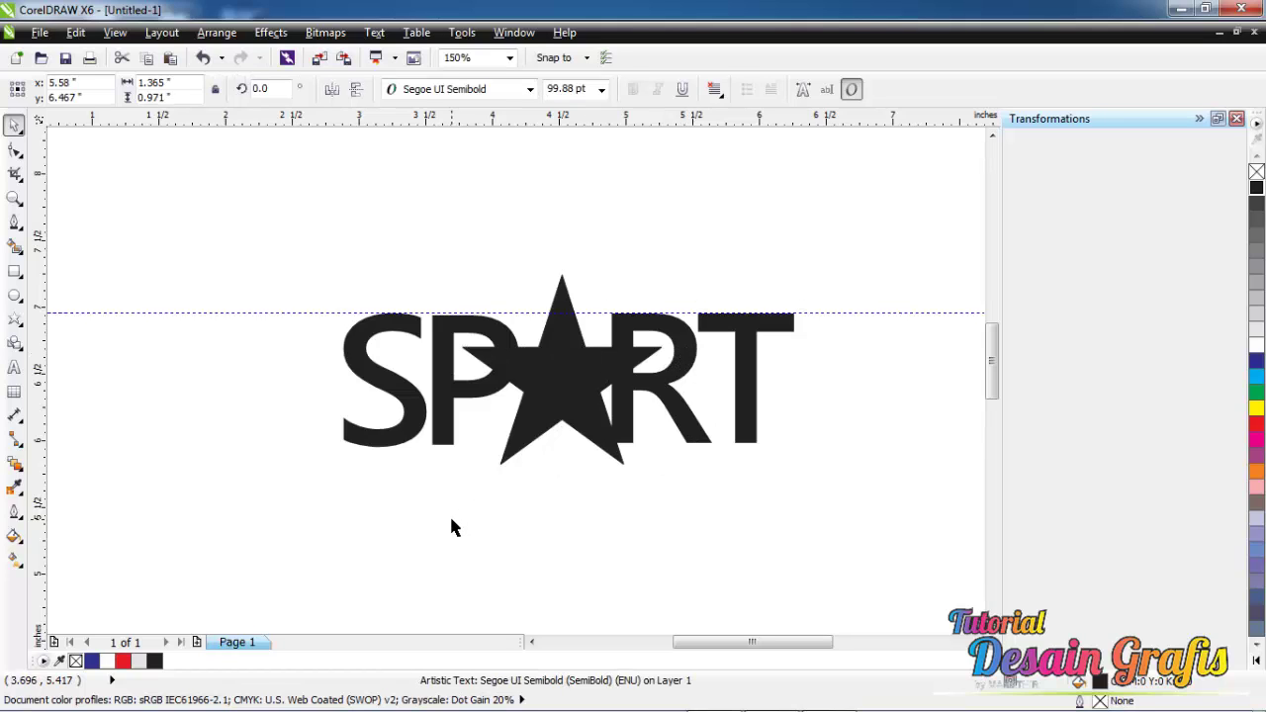
left_click(603, 370)
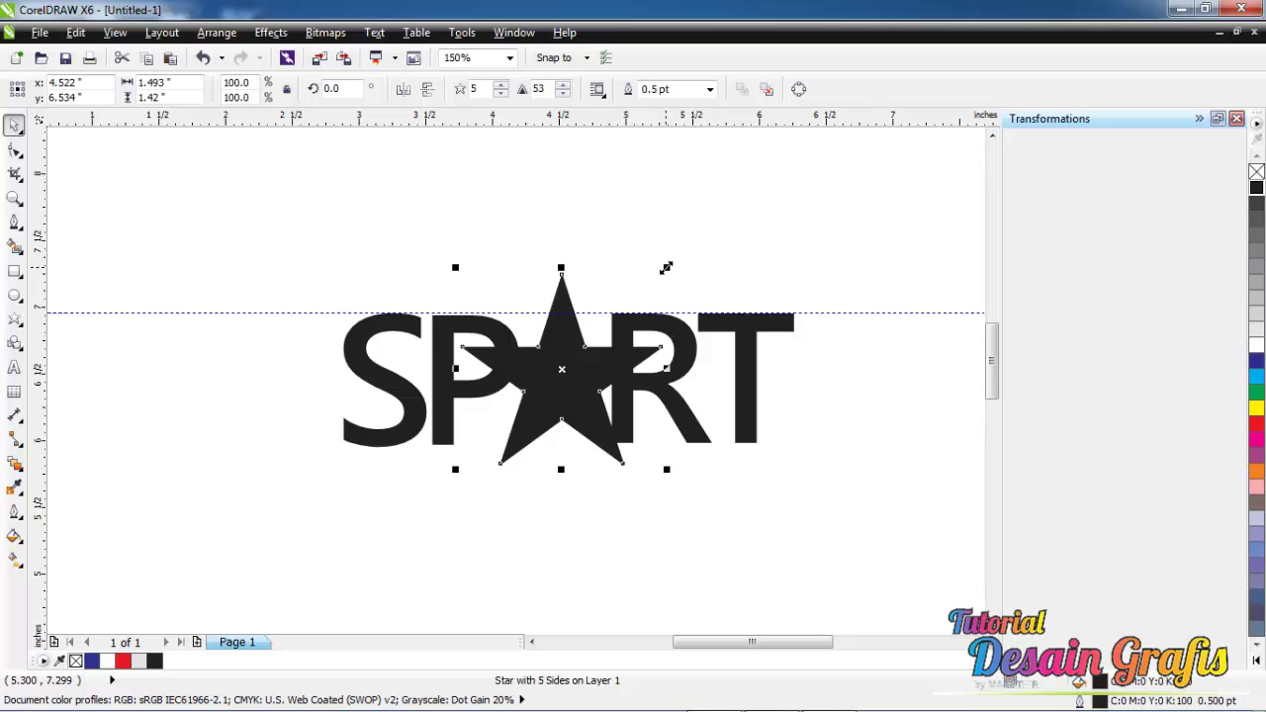
left_click_drag(667, 268, 597, 334)
mouse_move(538, 402)
left_mouse_down()
mouse_move(574, 374)
mouse_move(583, 385)
left_mouse_up()
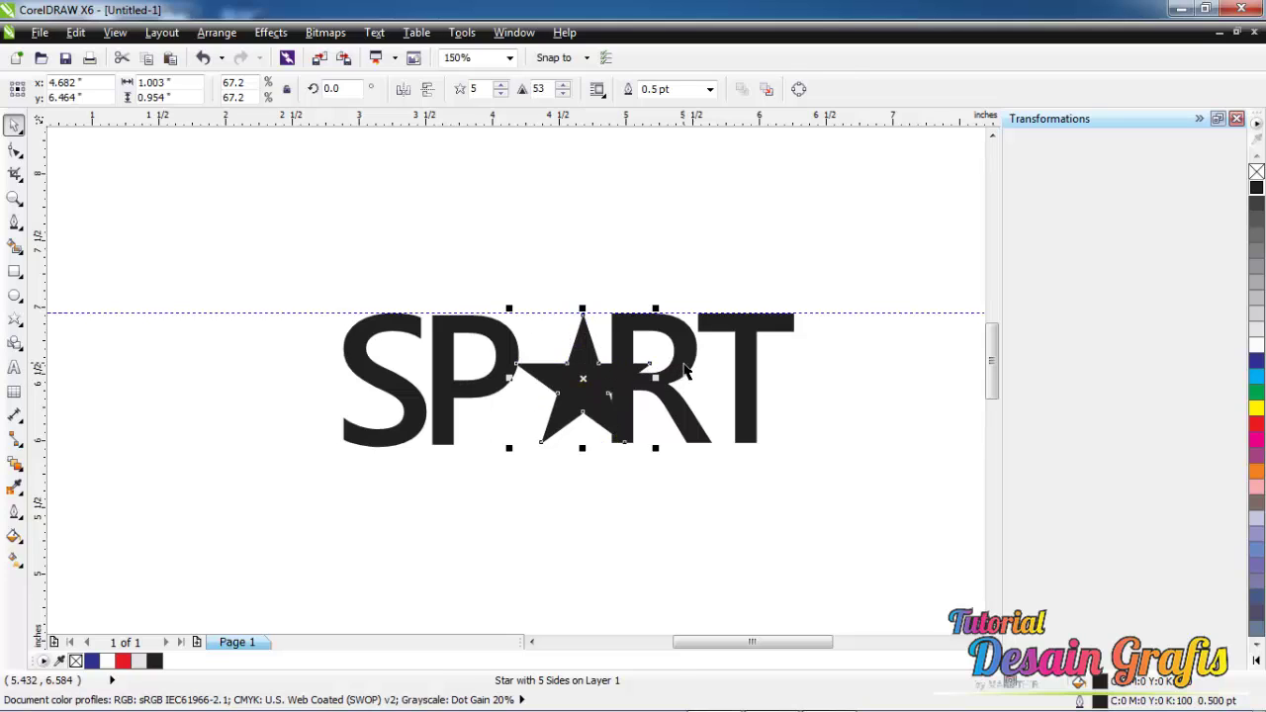
Nudge RT two steps right to clear the star.
left_click(690, 366)
key("Right")
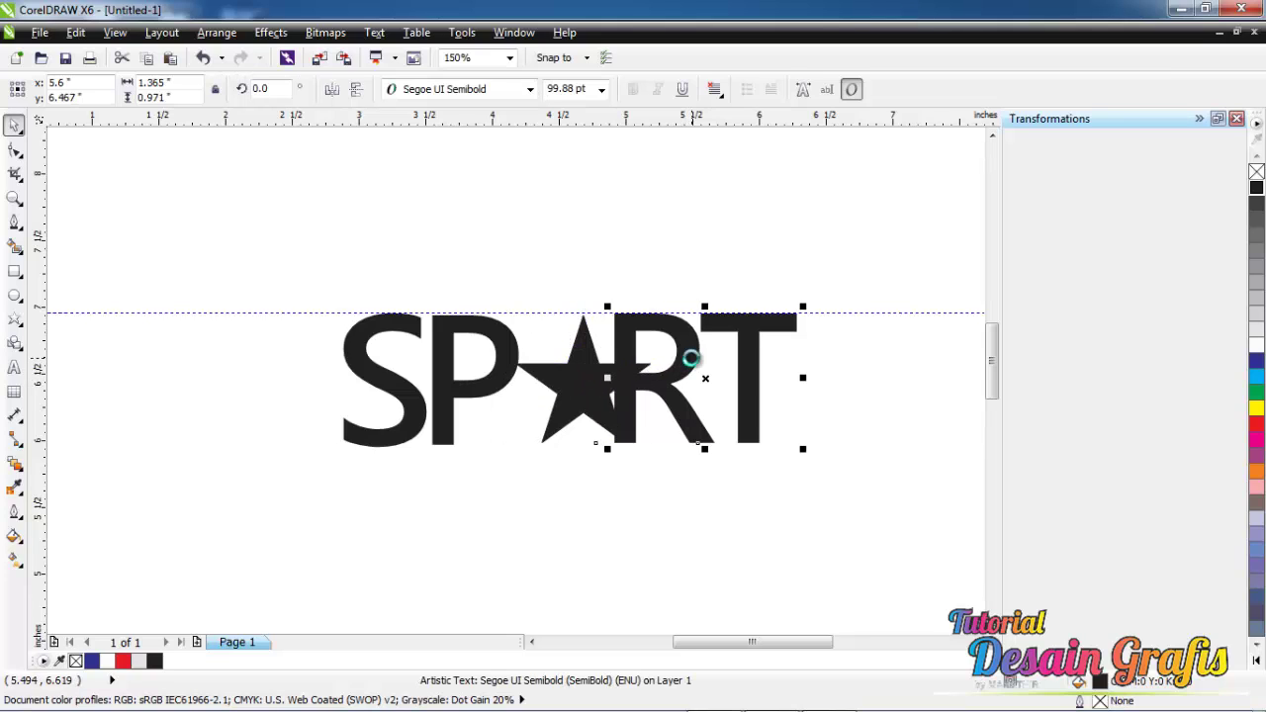
key("Right")
key("Right")
key("Right")
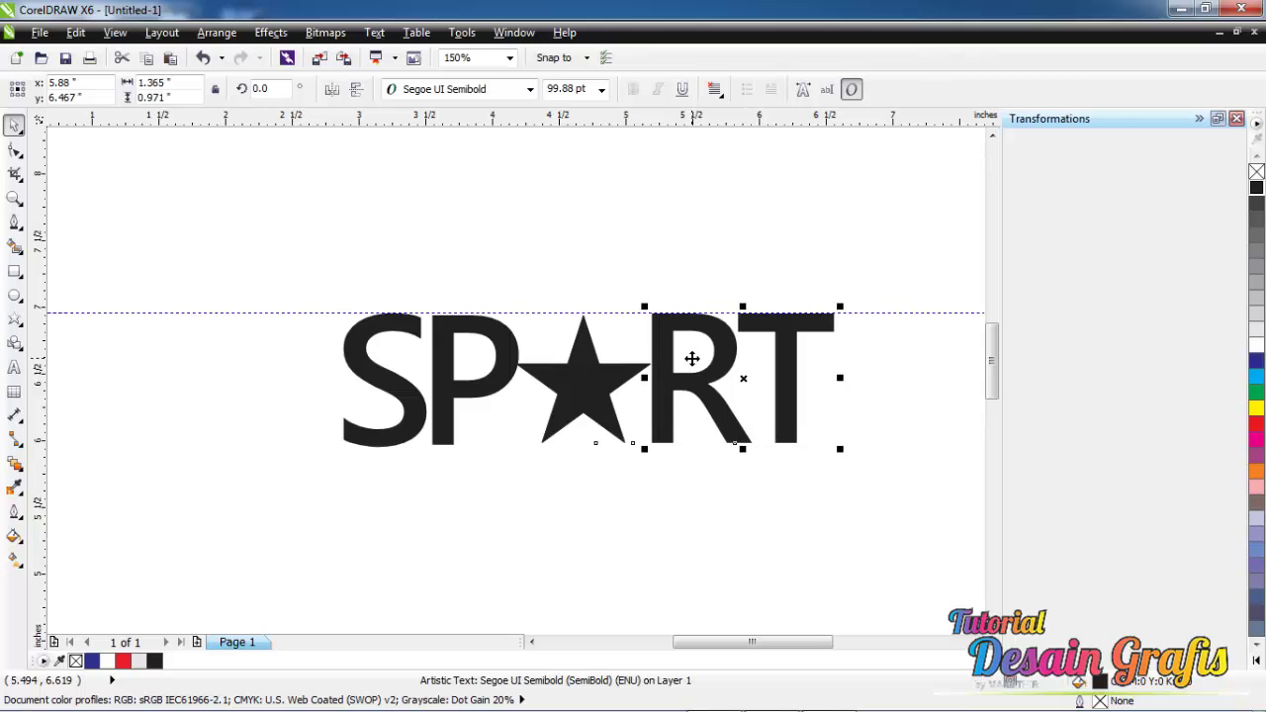
scroll(651, 392, "up", 2)
scroll(651, 392, "up", 2)
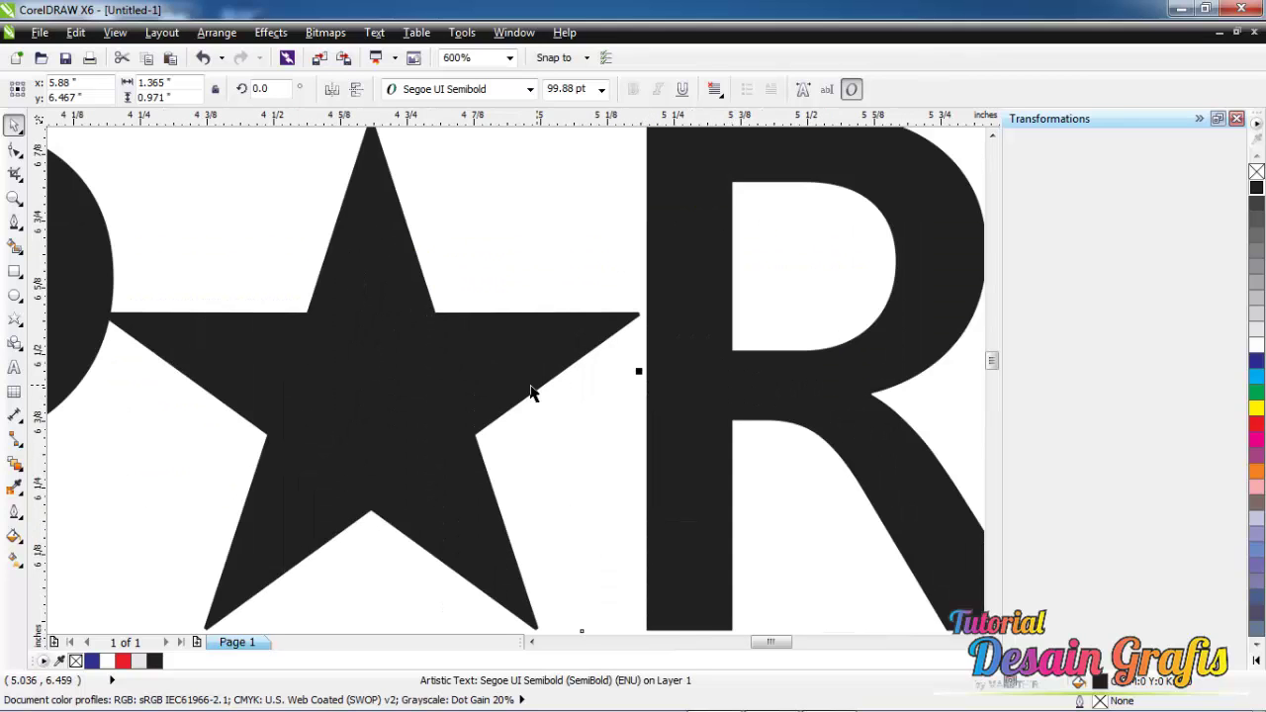
Nudge the star two steps and the R one step right for even spacing.
left_click(485, 360)
key("Right")
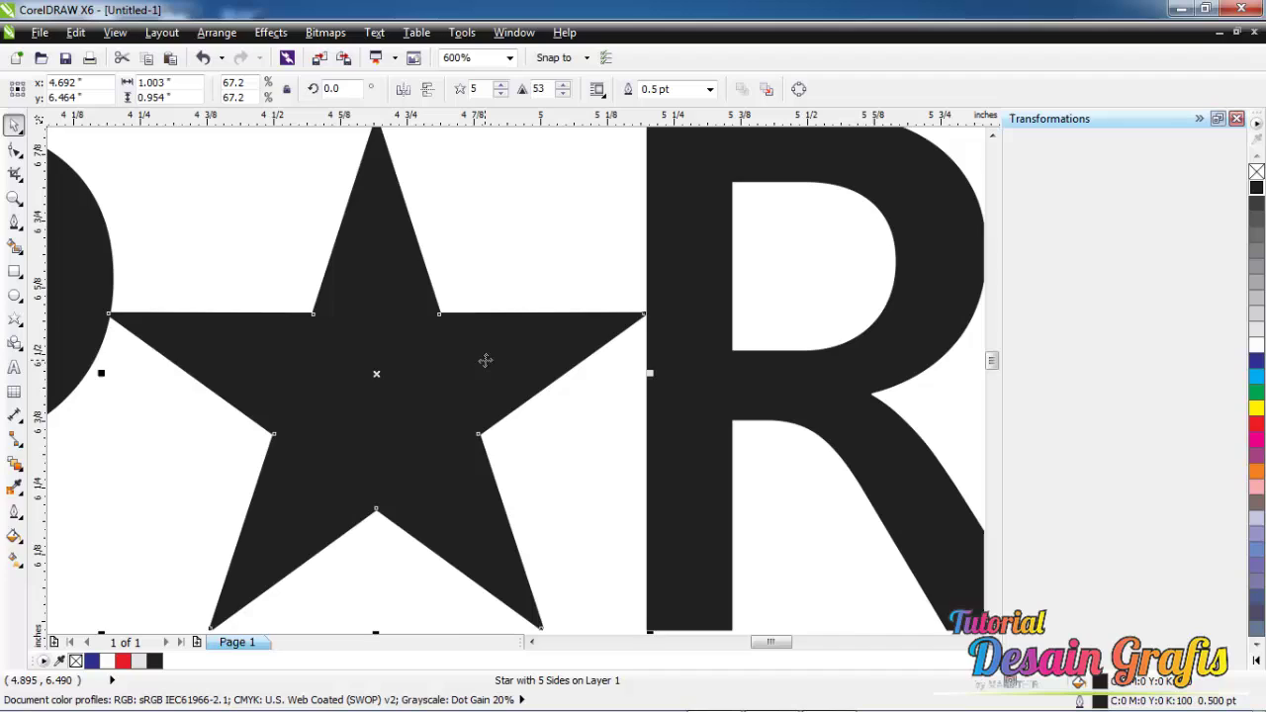
key("Right")
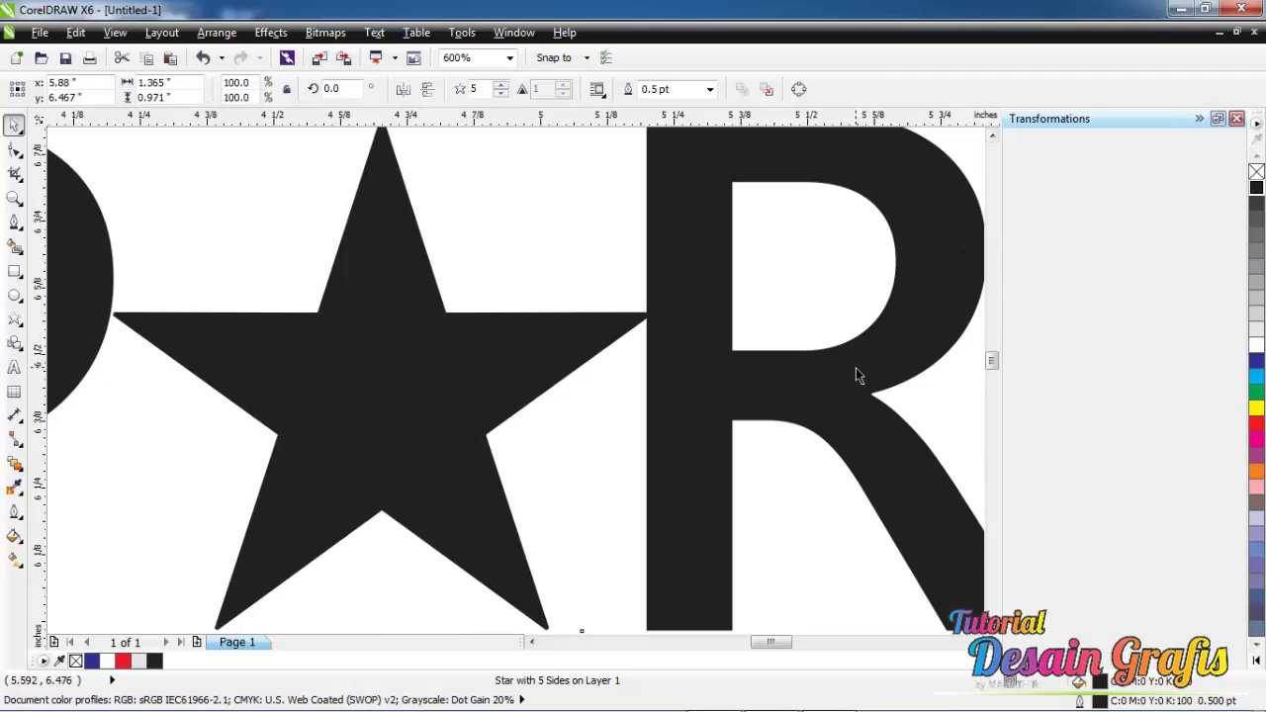
left_click(856, 368)
key("Right")
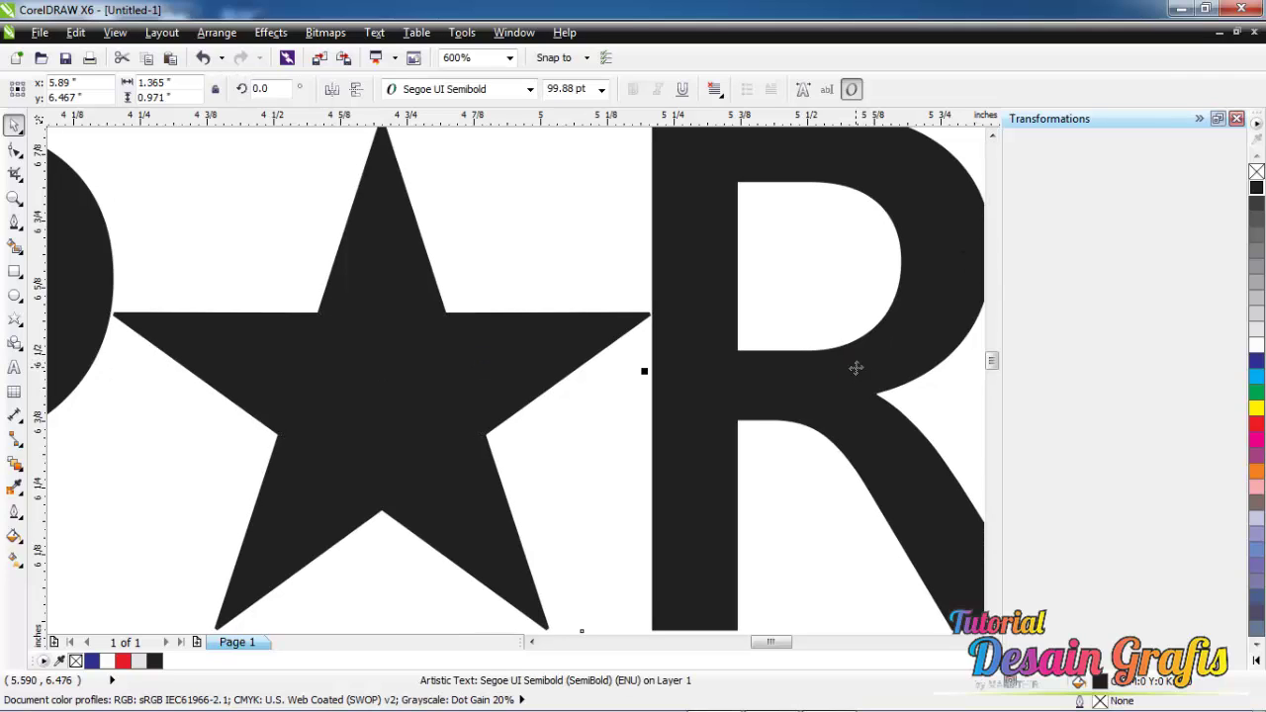
scroll(853, 374, "down", 1)
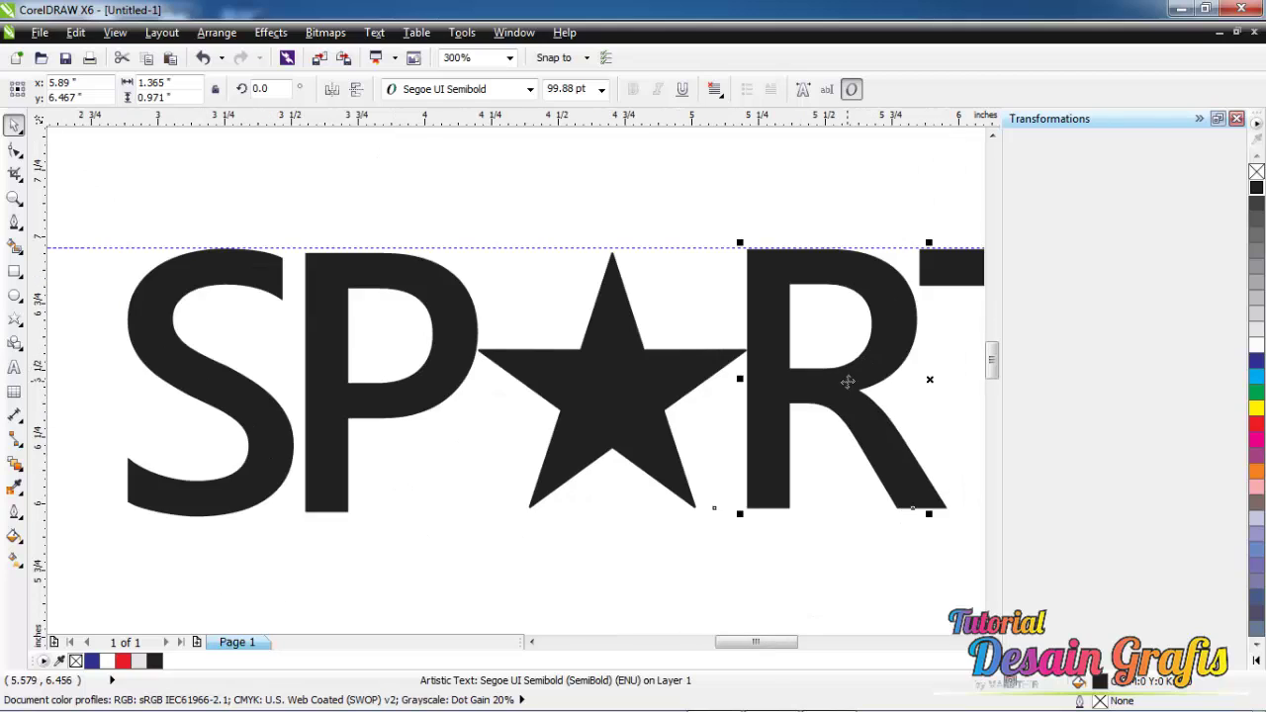
scroll(415, 359, "down", 1)
left_click(532, 472)
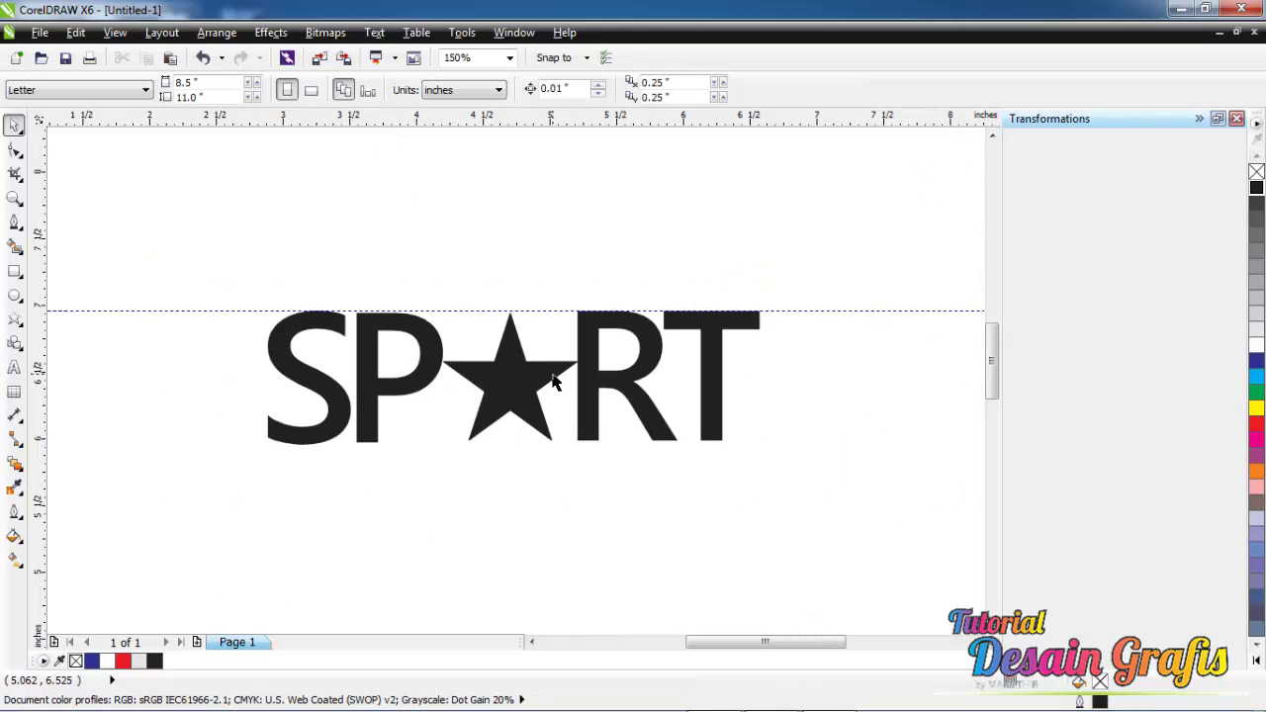
scroll(538, 388, "up", 1)
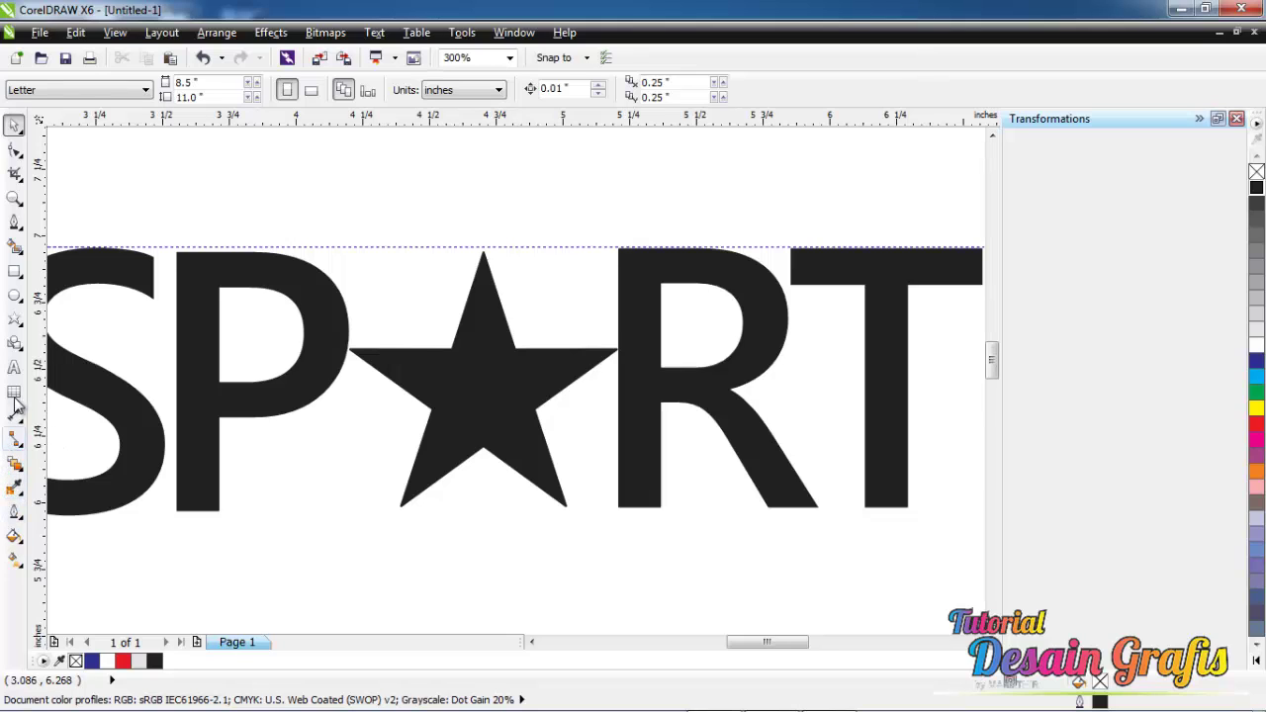
Draw a circle from the star's centre and scale it to touch the five points.
left_click(14, 294)
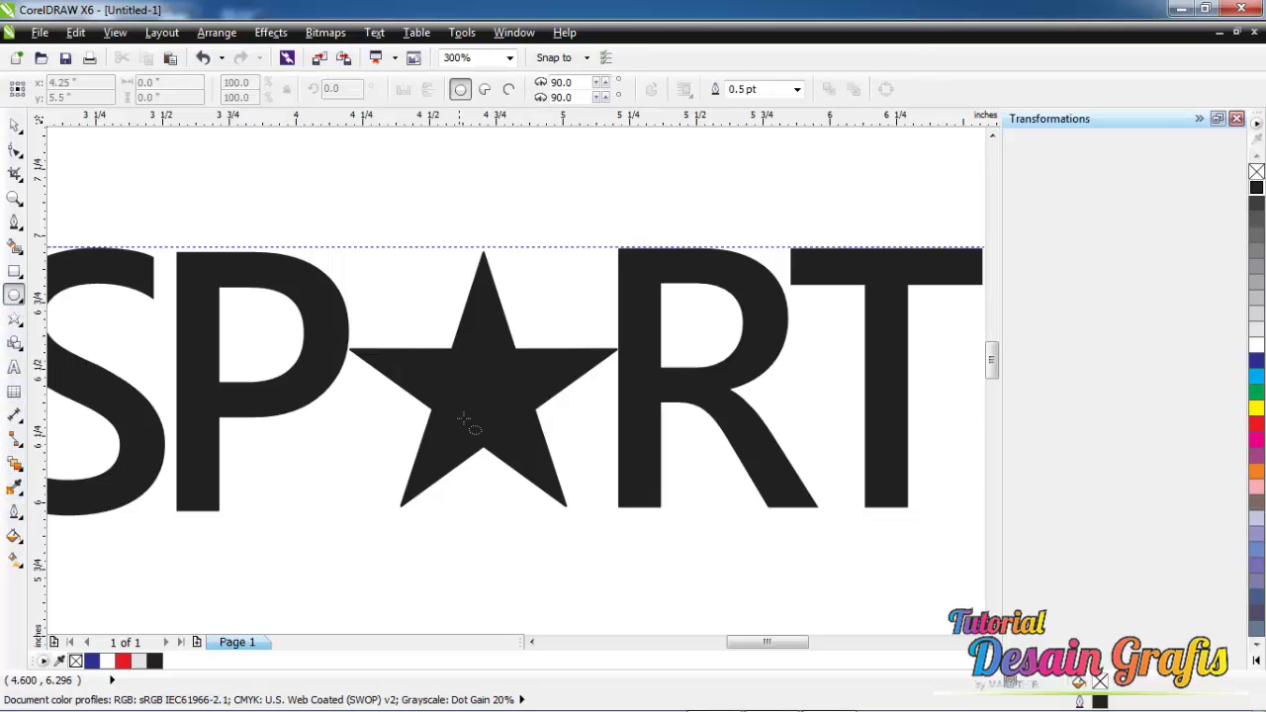
mouse_move(483, 391)
left_mouse_down()
mouse_move(552, 416)
mouse_move(584, 475)
mouse_move(567, 512)
mouse_move(626, 457)
left_mouse_up()
scroll(498, 277, "up", 3)
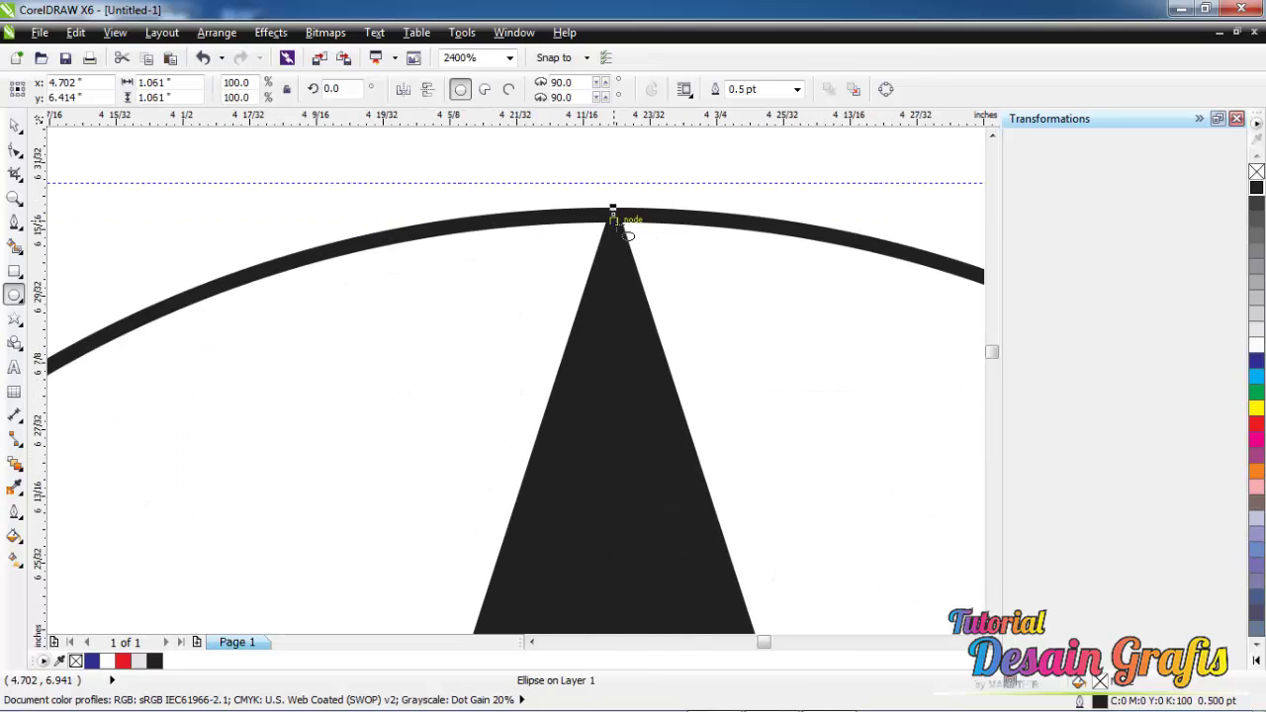
scroll(783, 212, "down", 2)
scroll(885, 232, "up", 1)
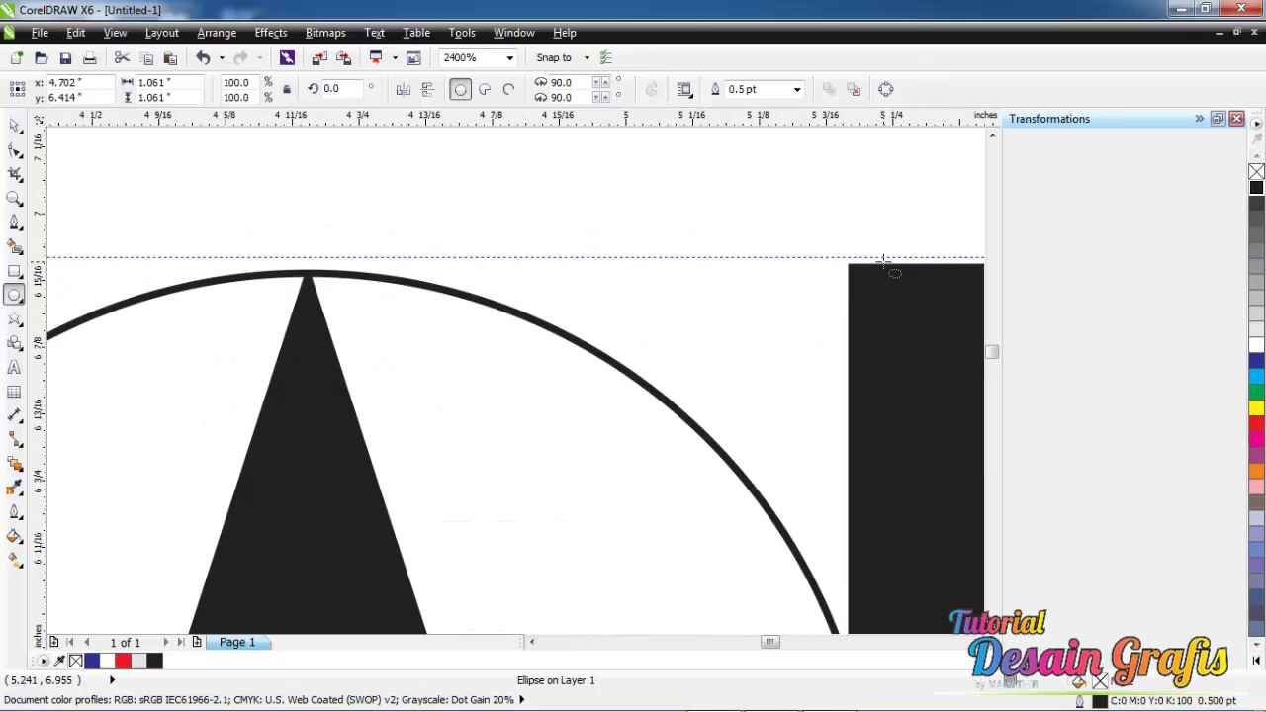
mouse_move(884, 267)
left_mouse_down()
mouse_move(893, 261)
mouse_move(884, 263)
left_mouse_up()
scroll(854, 243, "down", 1)
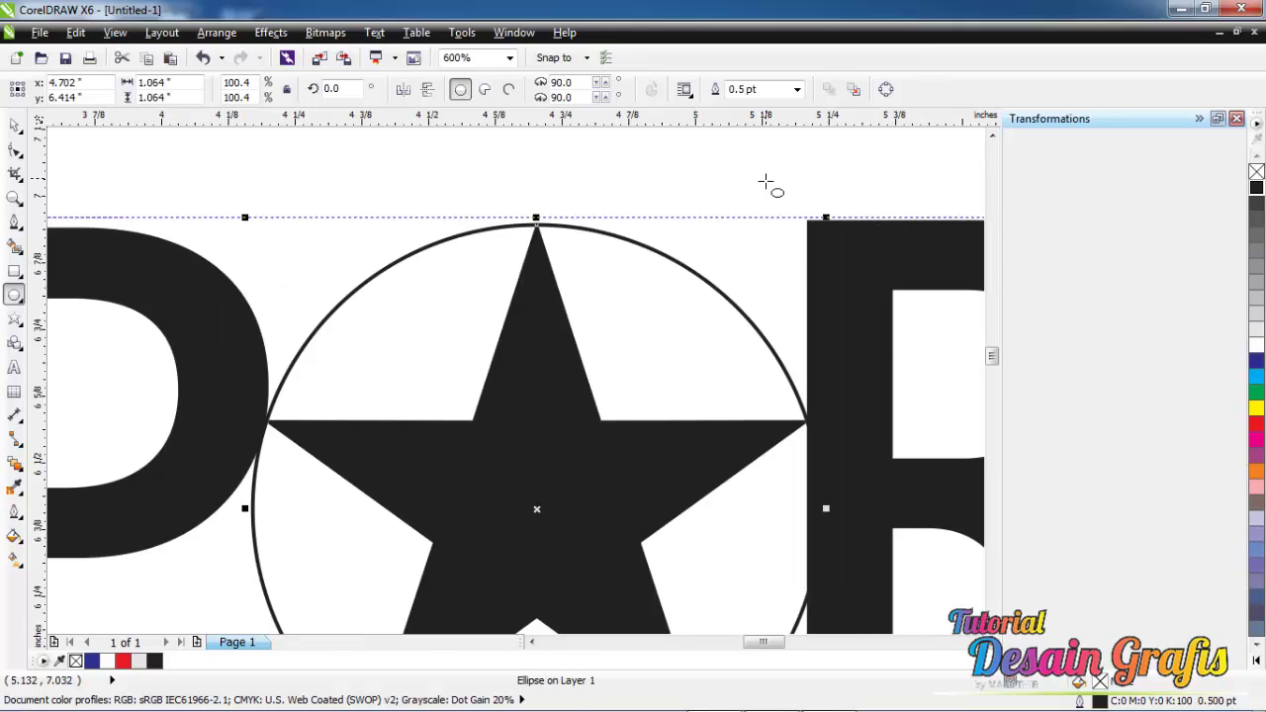
scroll(768, 187, "down", 1)
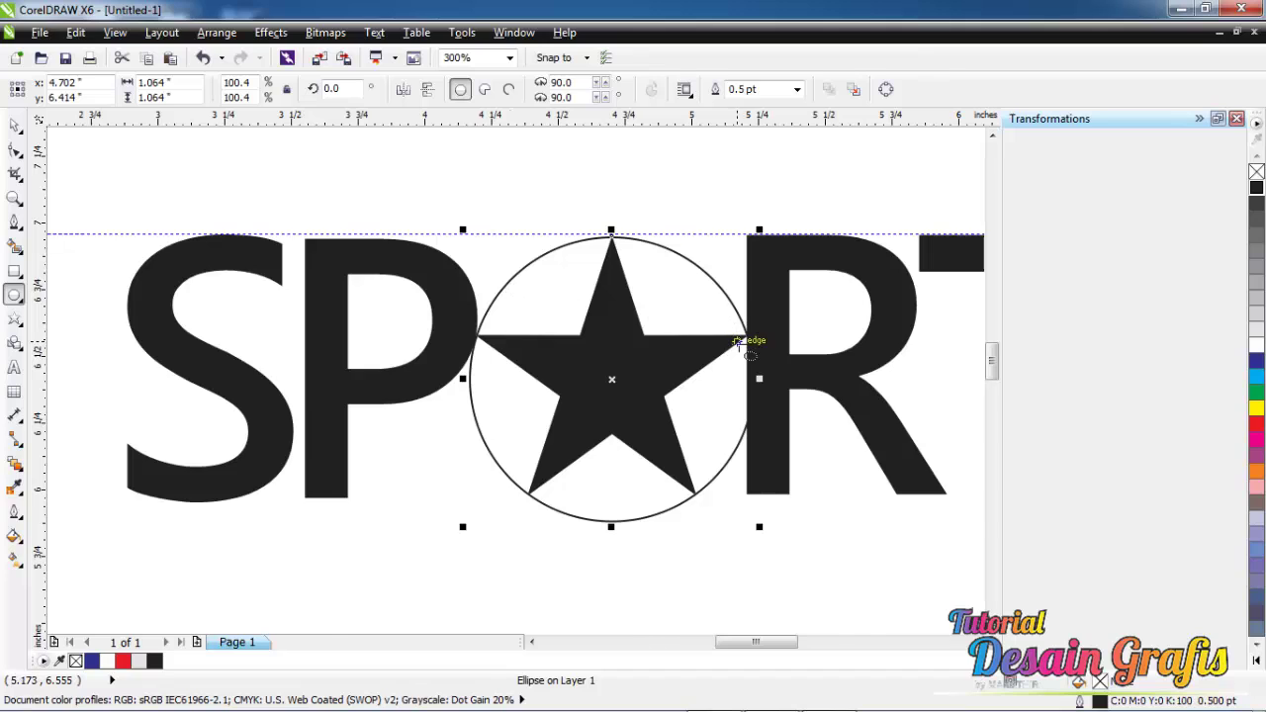
Duplicate the circle concentrically and enlarge the copy until it crosses P and R.
scroll(752, 343, "up", 1)
scroll(732, 366, "down", 1)
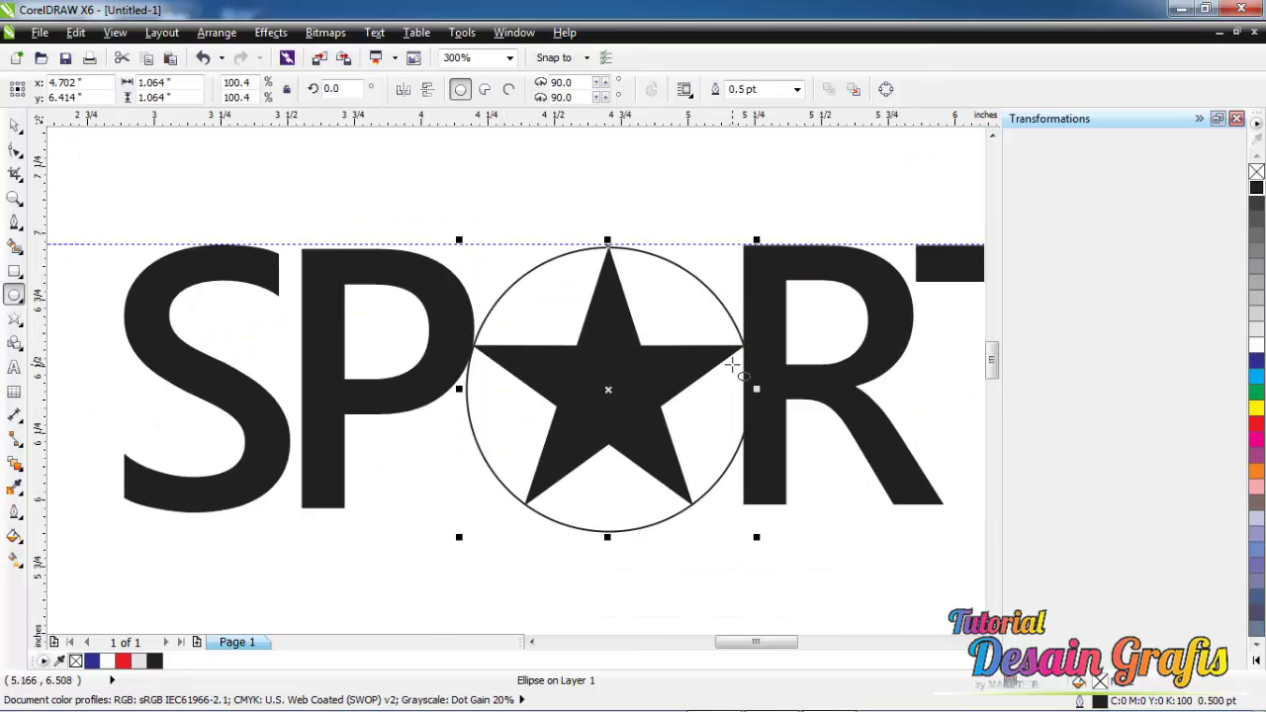
key("space")
key("ctrl+d")
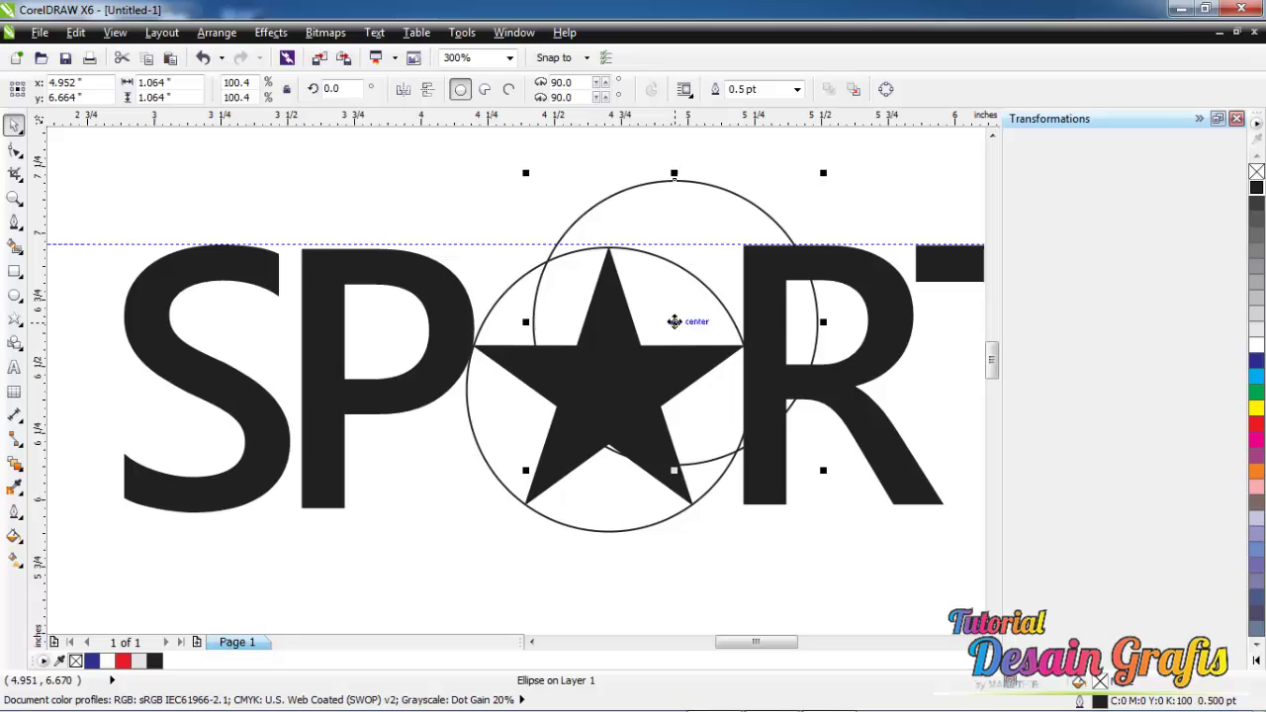
left_click_drag(673, 322, 608, 389)
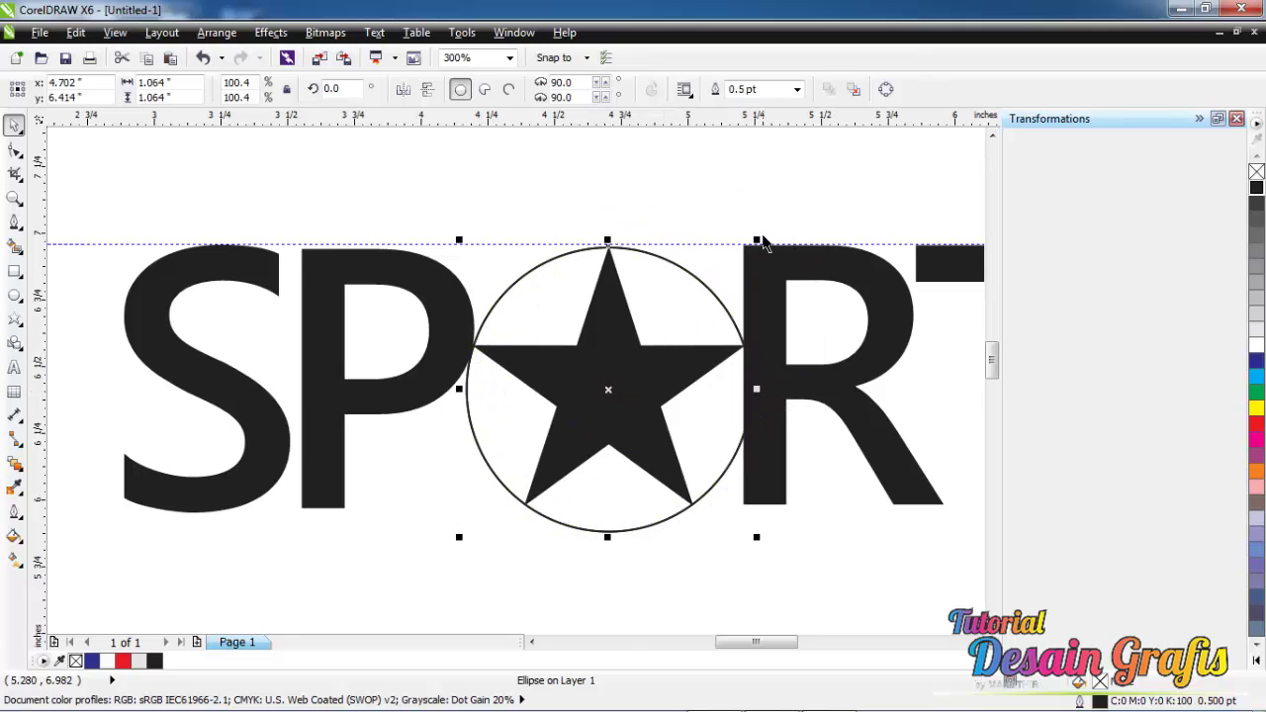
left_click_drag(756, 241, 789, 222)
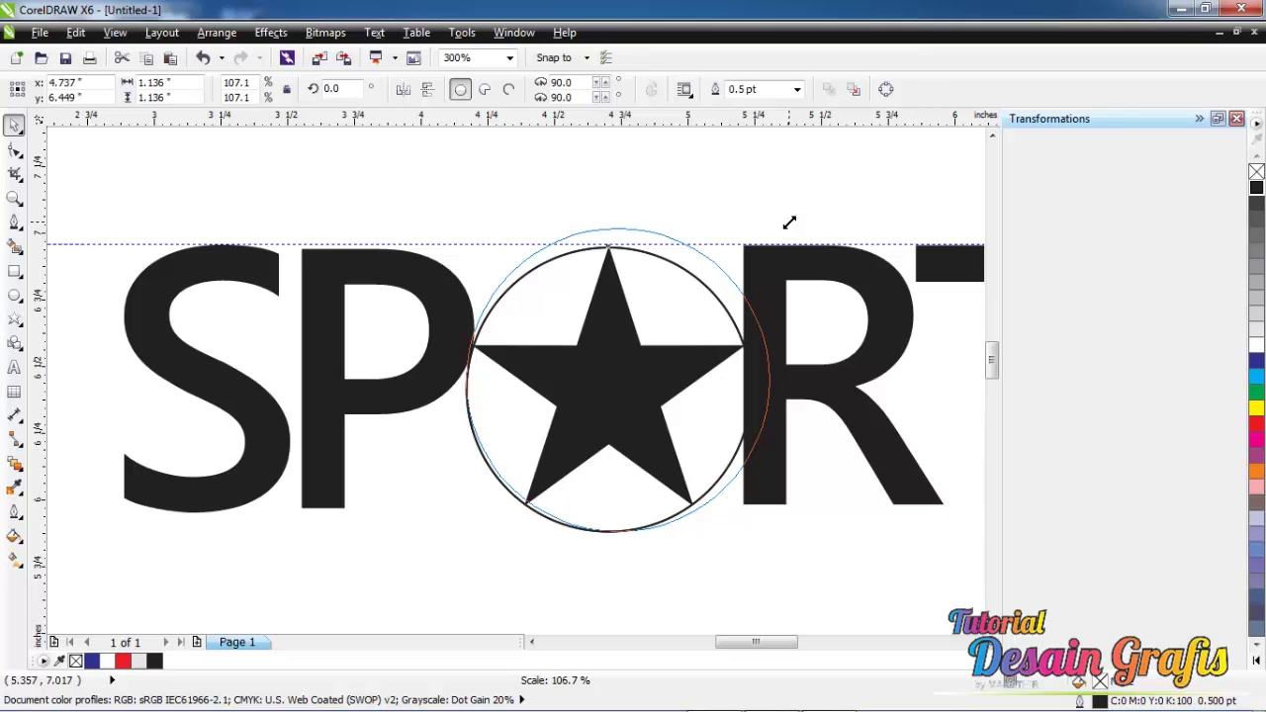
mouse_move(790, 223)
left_mouse_down()
mouse_move(913, 197)
mouse_move(890, 135)
mouse_move(882, 145)
left_mouse_up()
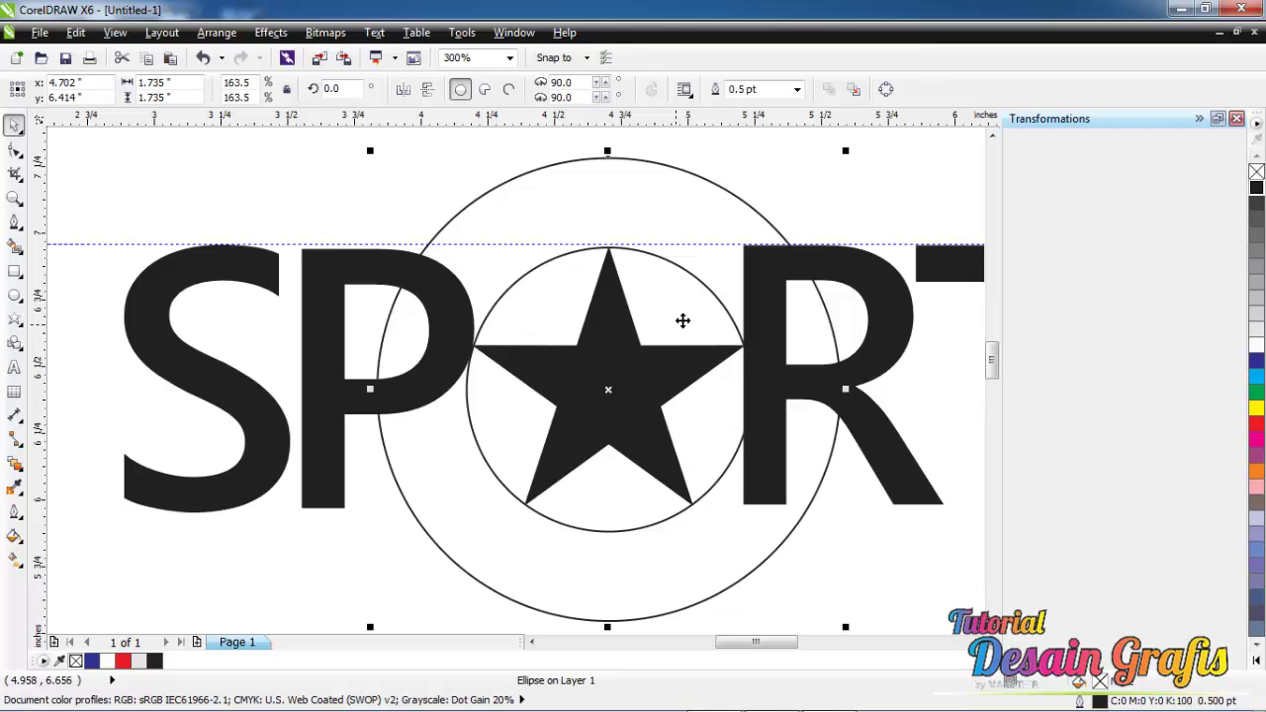
left_click_drag(846, 151, 859, 142)
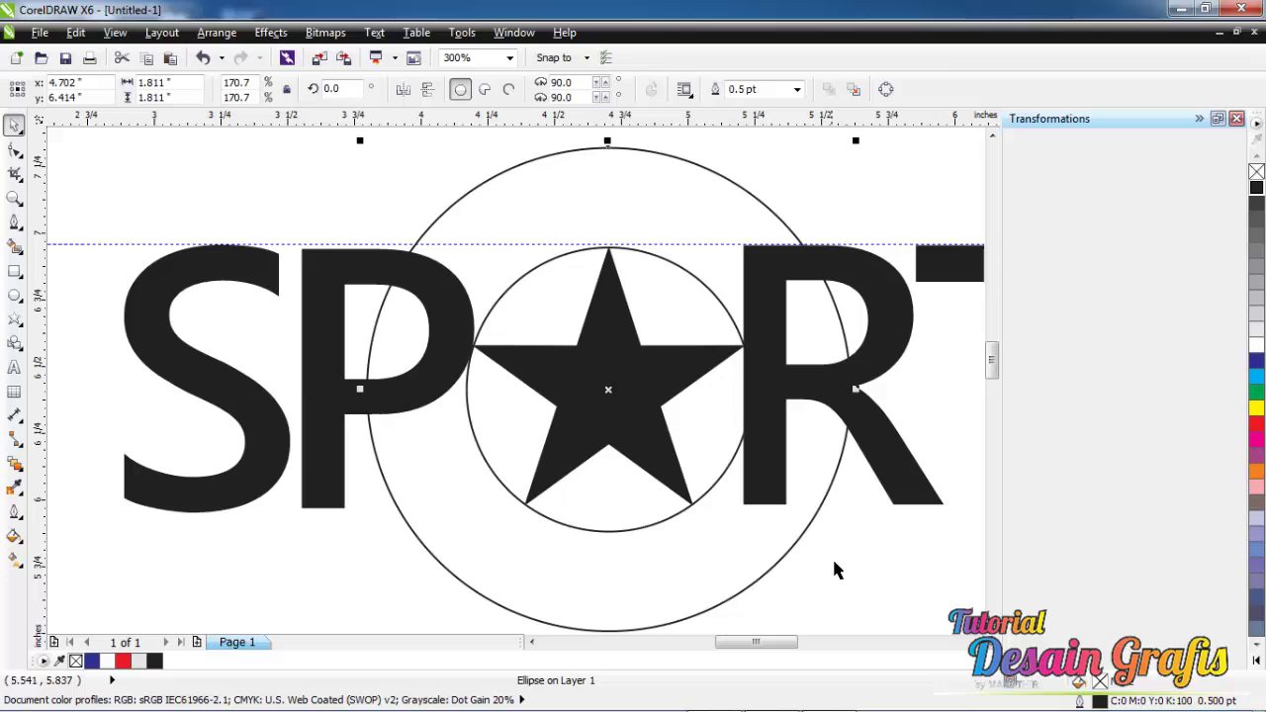
left_click(863, 595)
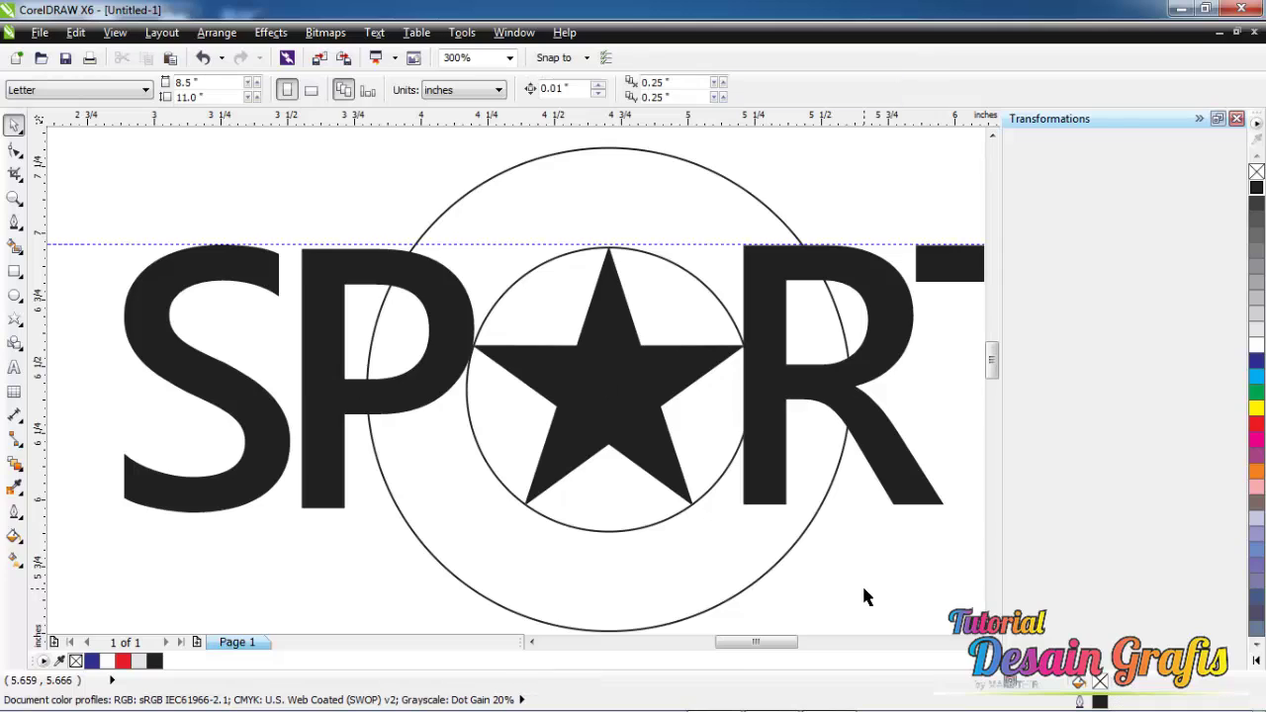
Trim the outer circle with the inner one to form a ring.
left_click(679, 274)
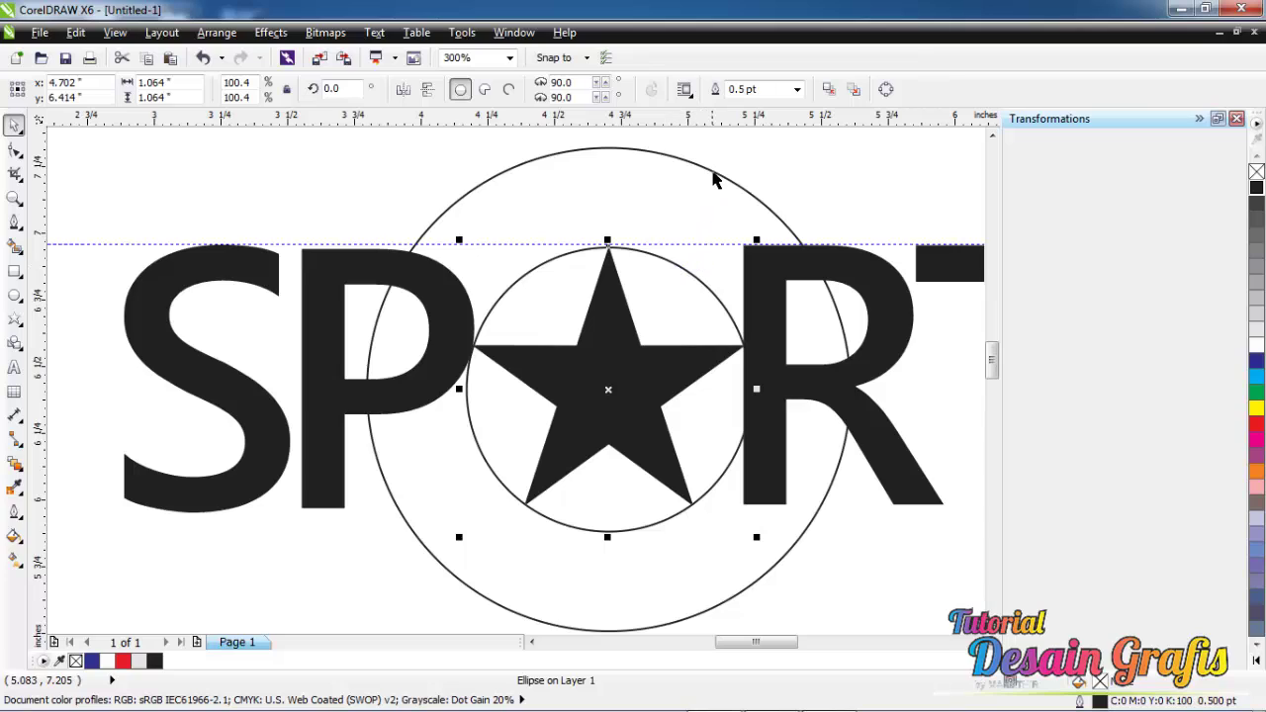
left_click(715, 171, "shift")
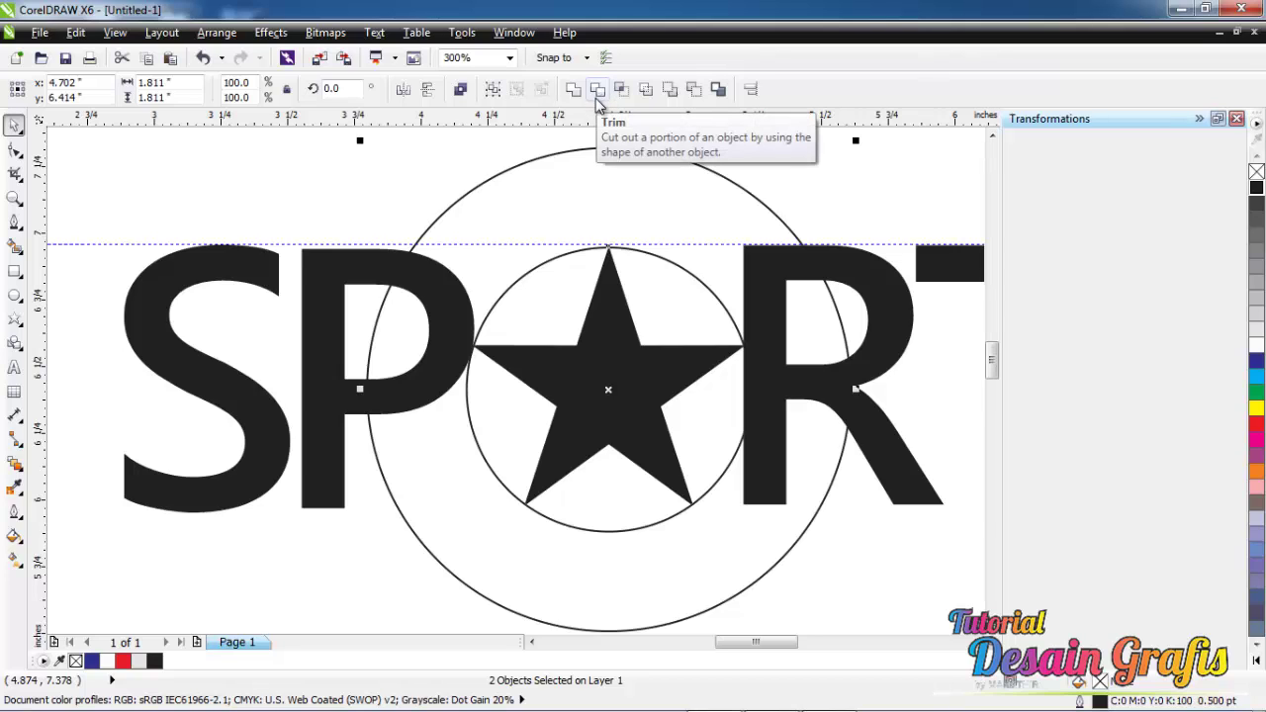
left_click(597, 98)
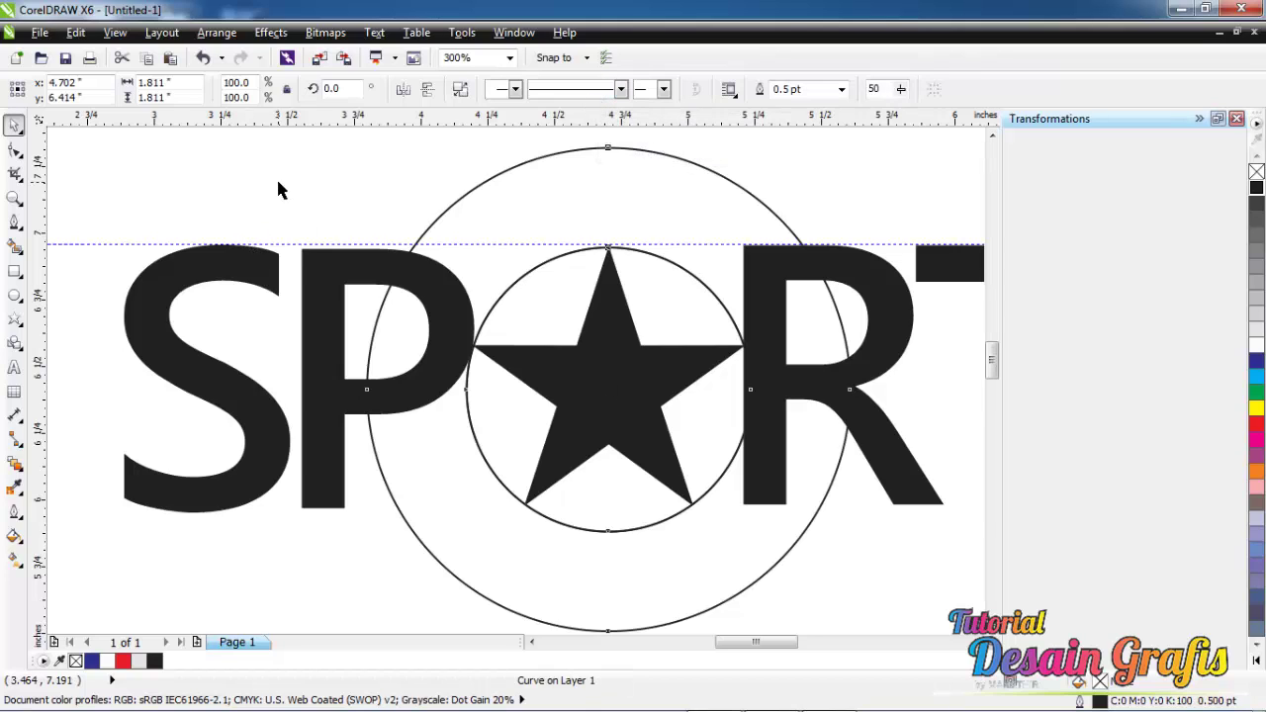
left_click(541, 289)
Move the ring aside to check the cut-out, then recentre it on the star.
left_click(538, 268)
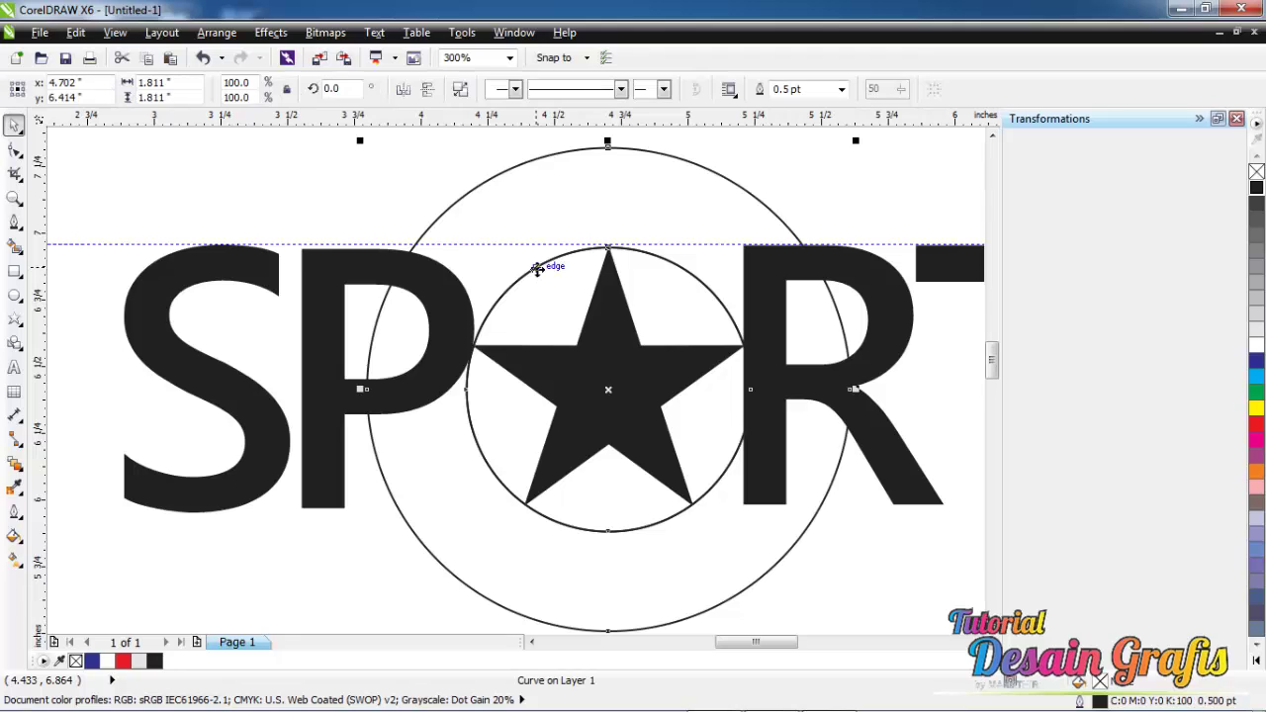
left_click_drag(541, 269, 365, 253)
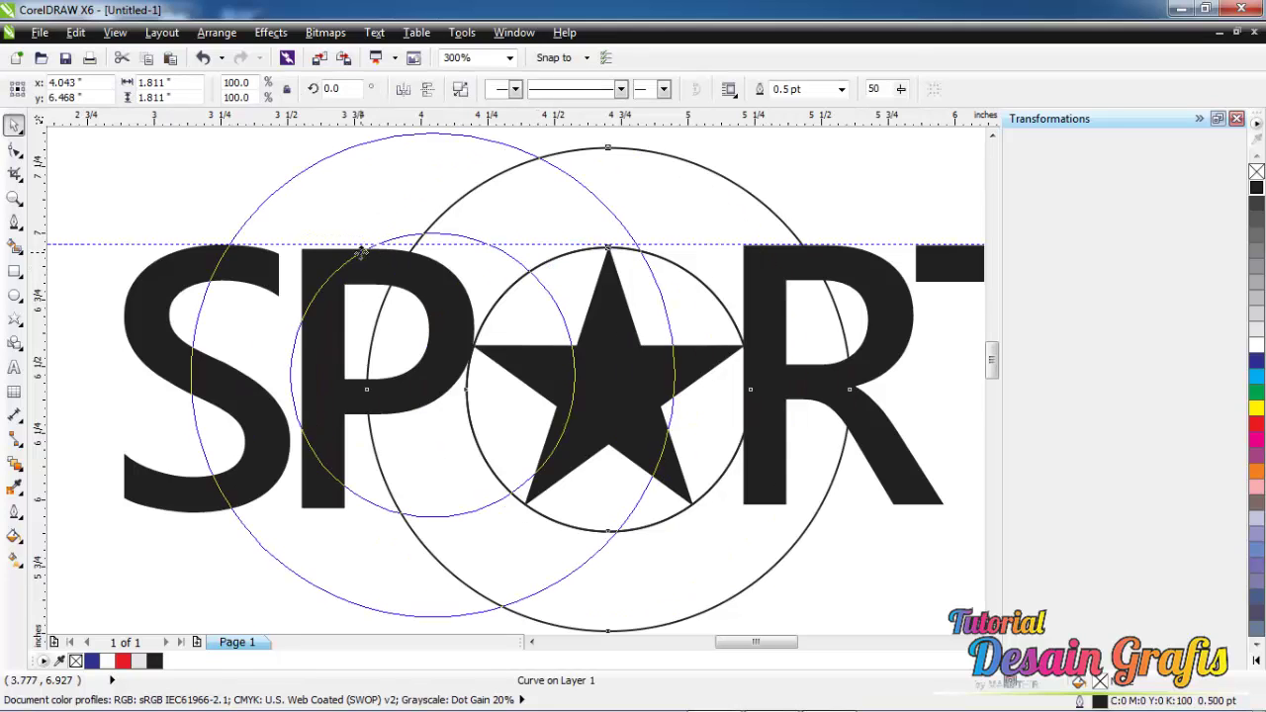
left_click(706, 290)
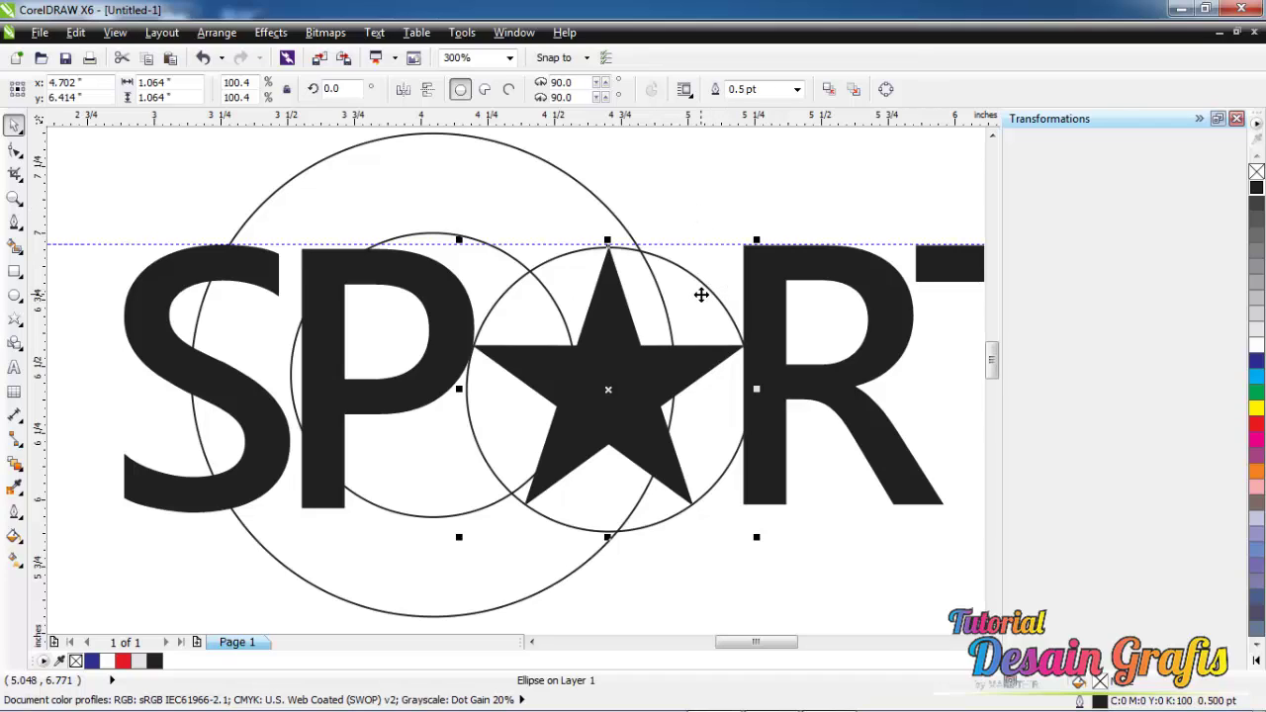
key("Escape")
scroll(701, 295, "up", 1)
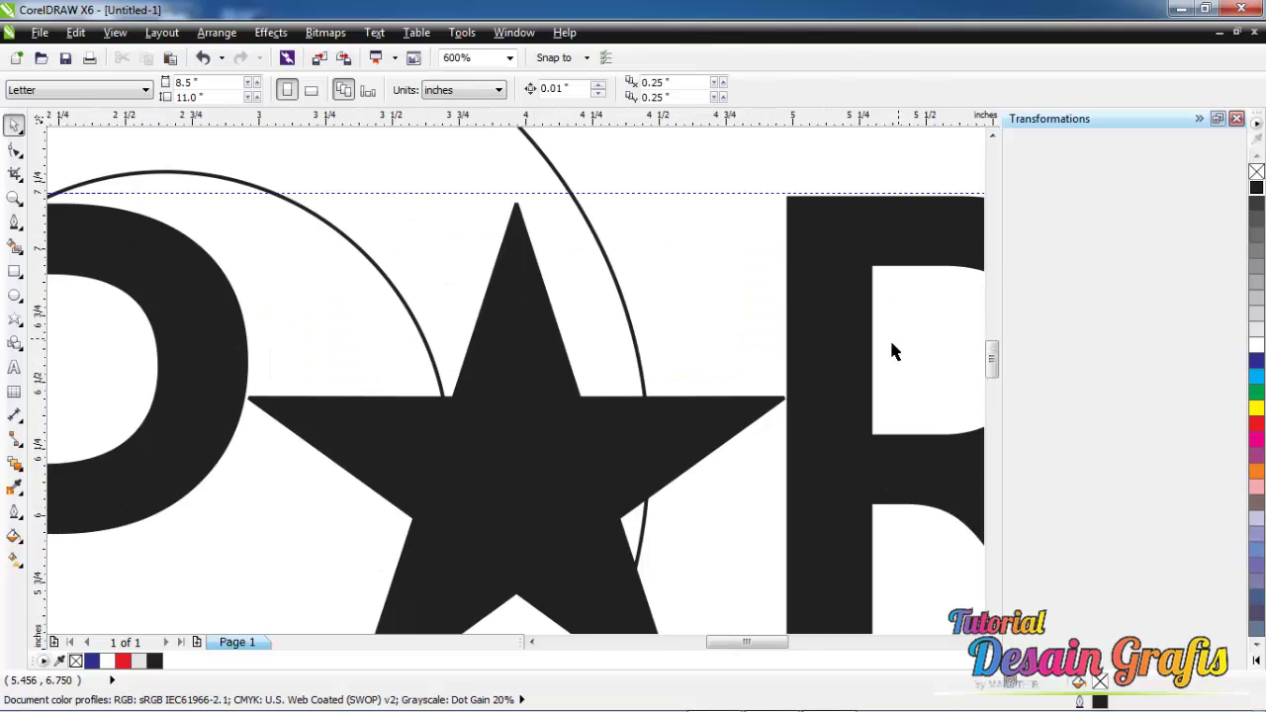
scroll(894, 350, "down", 2)
left_click(721, 250)
scroll(882, 378, "up", 1)
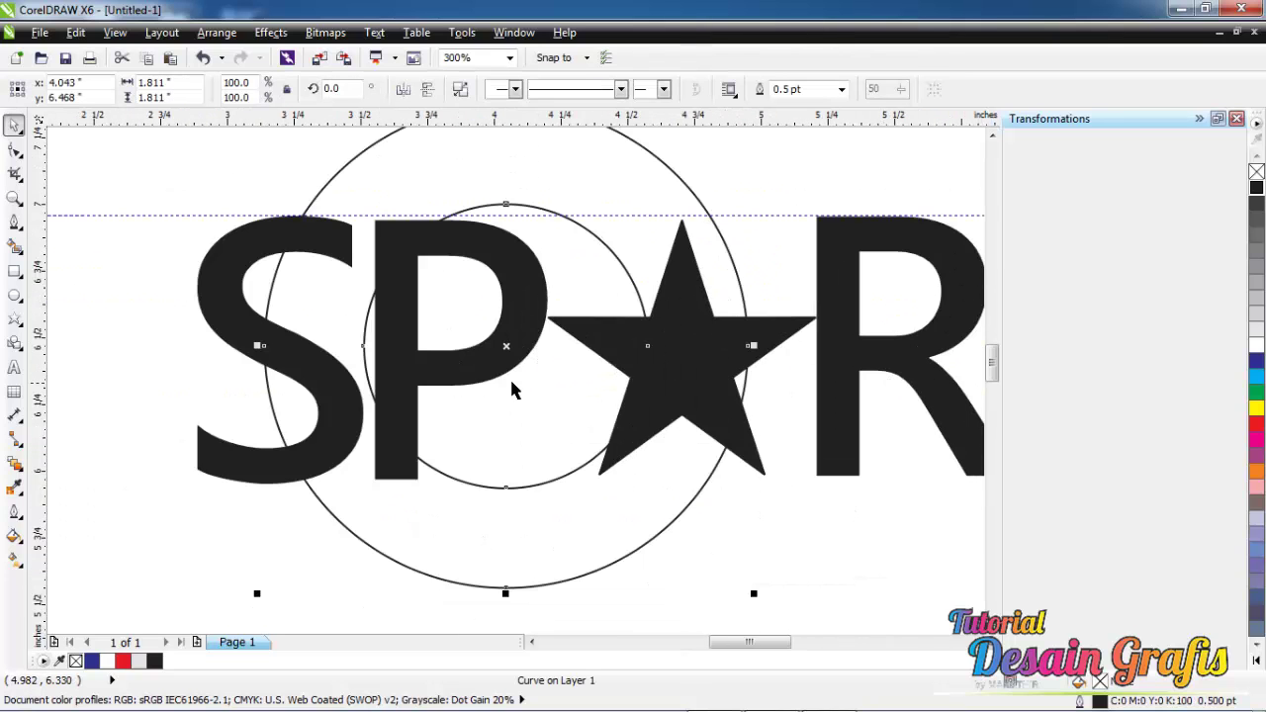
left_click_drag(507, 346, 681, 362)
scroll(695, 458, "down", 1)
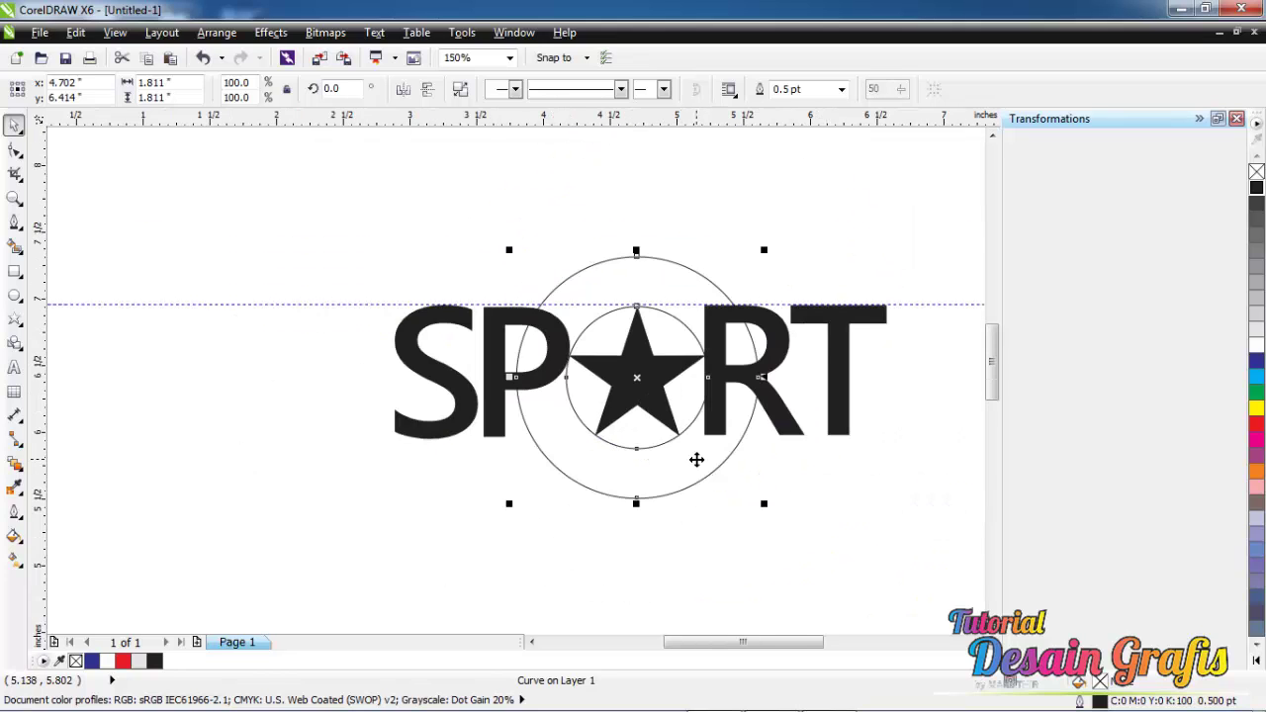
scroll(708, 458, "up", 1)
scroll(709, 458, "down", 1)
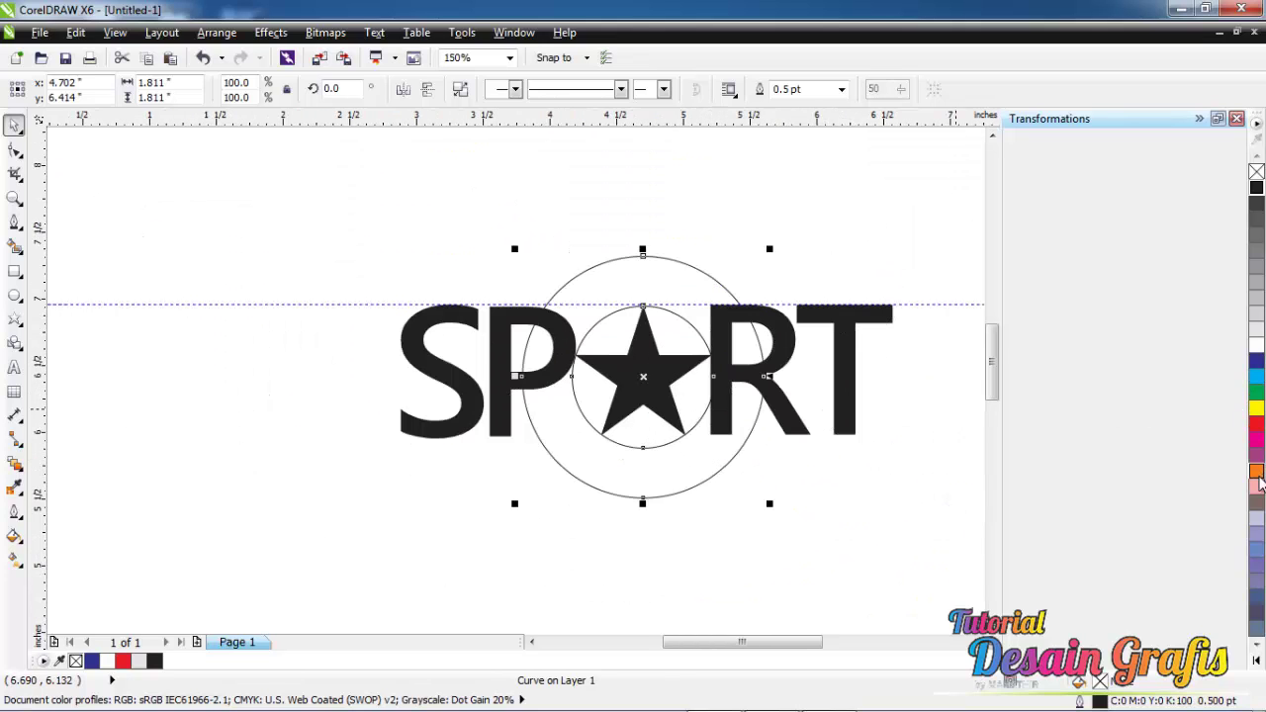
Fill the ring with red.
left_click(1256, 425)
scroll(712, 399, "up", 1)
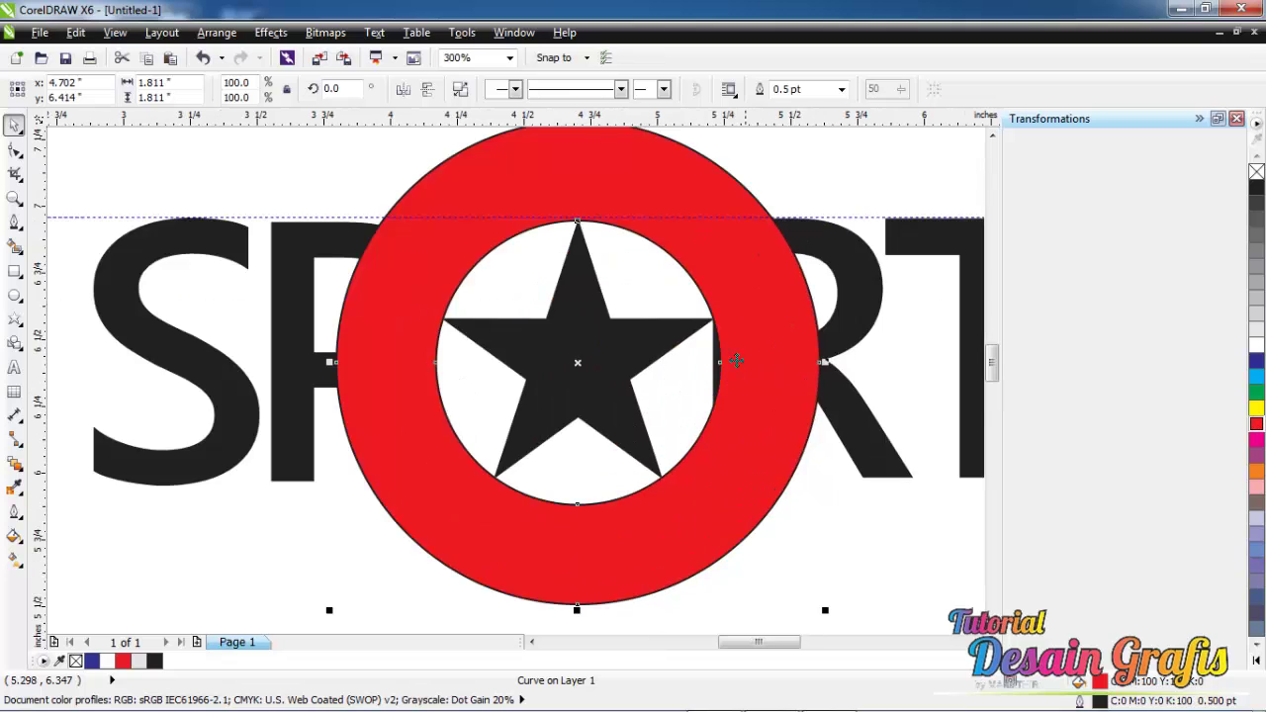
scroll(715, 361, "up", 1)
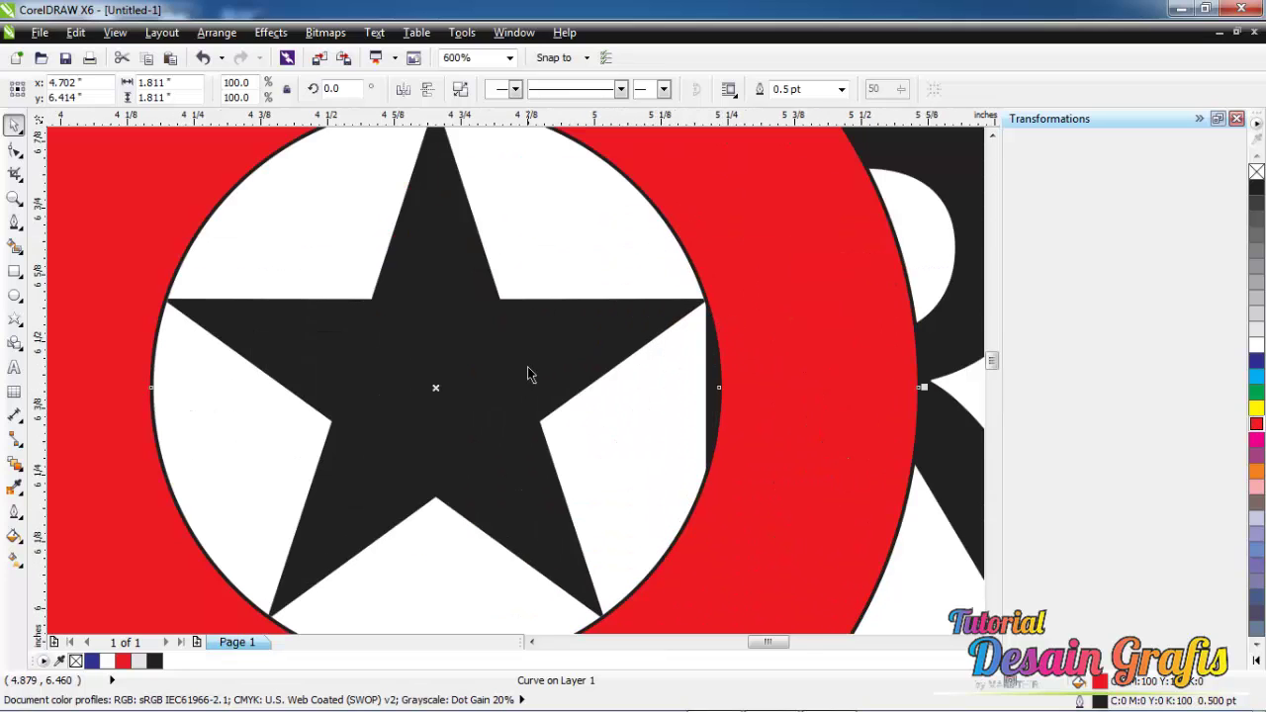
scroll(527, 374, "down", 1)
scroll(400, 300, "up", 1)
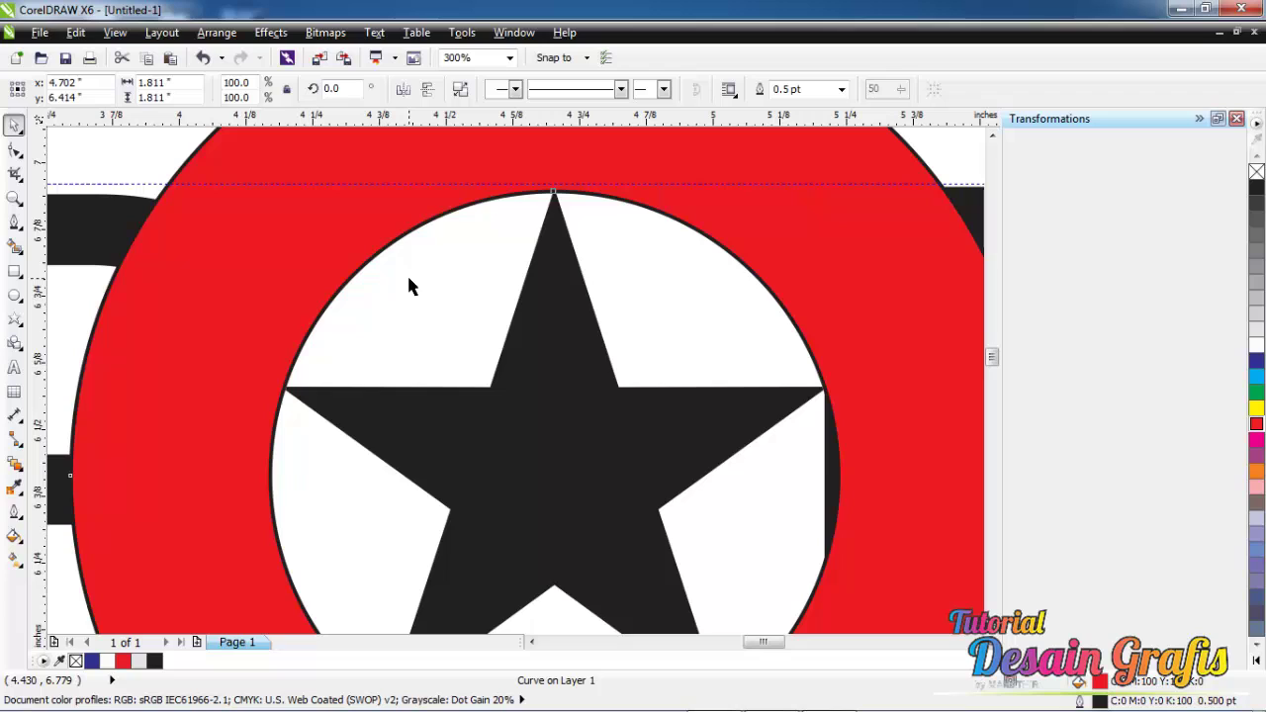
Remove the ring's black outline with No Outline.
left_click(15, 510)
left_click(15, 511)
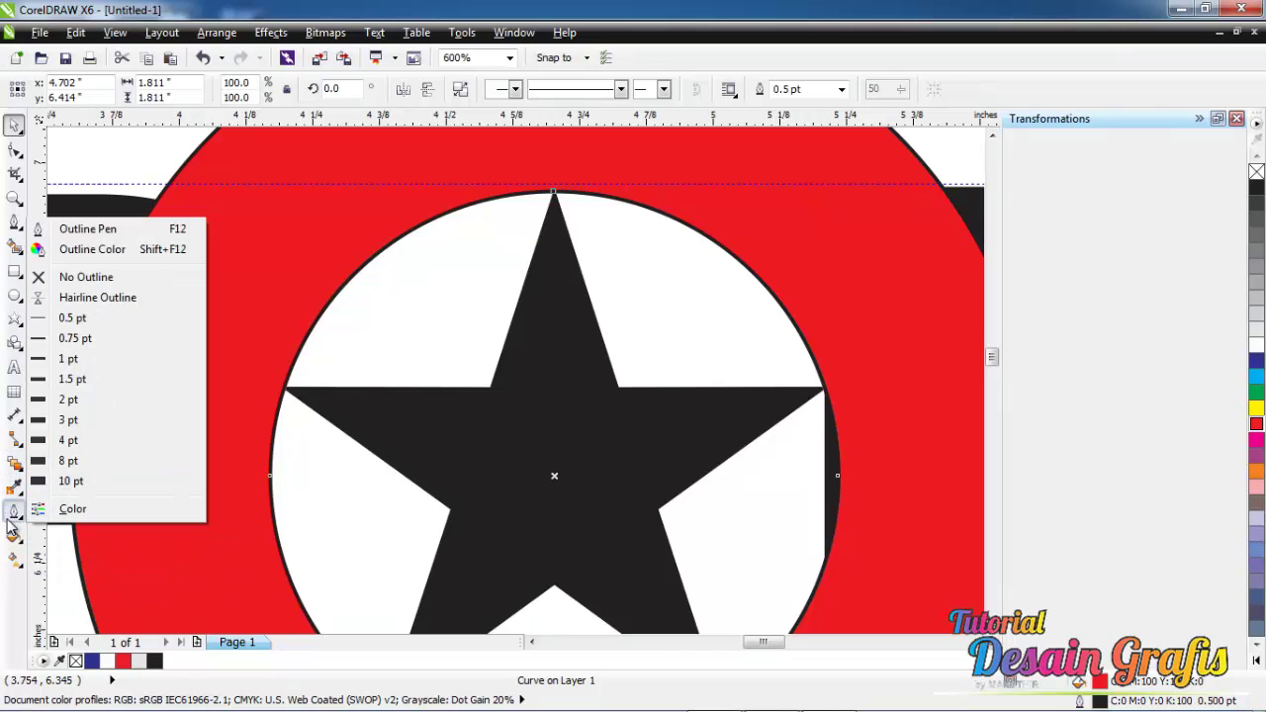
left_click(145, 282)
scroll(354, 321, "down", 3)
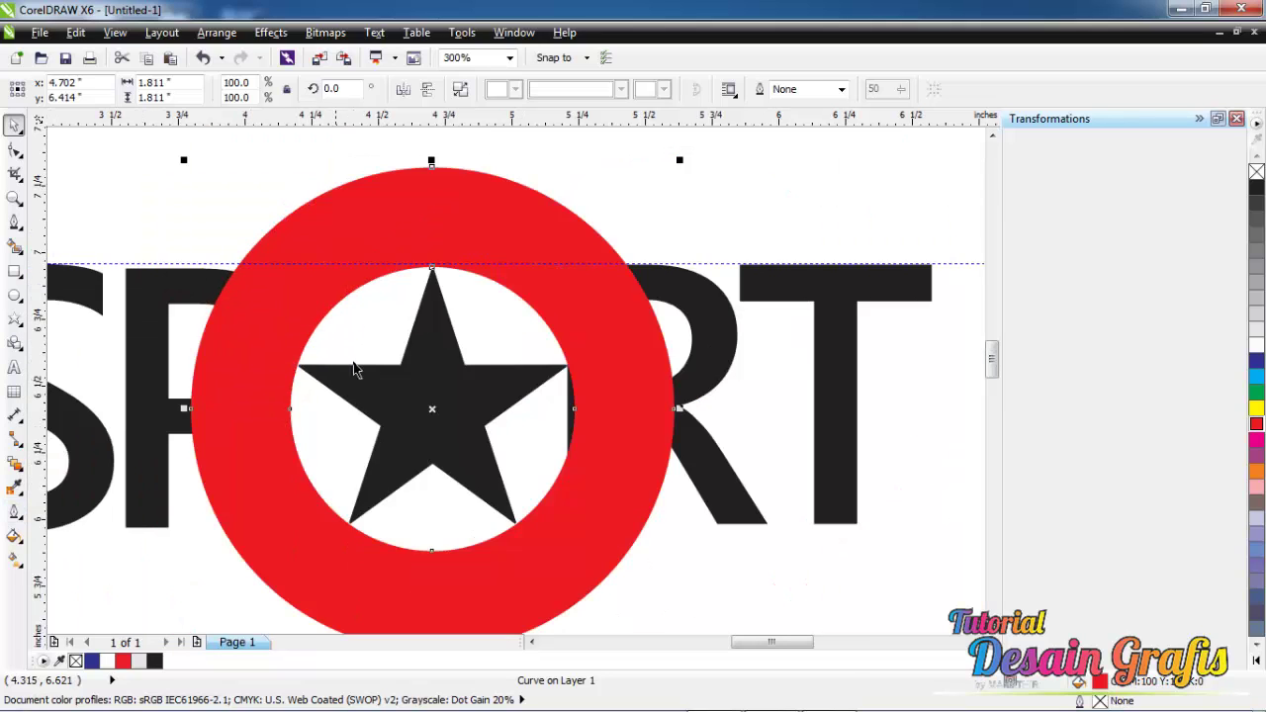
scroll(353, 367, "down", 3)
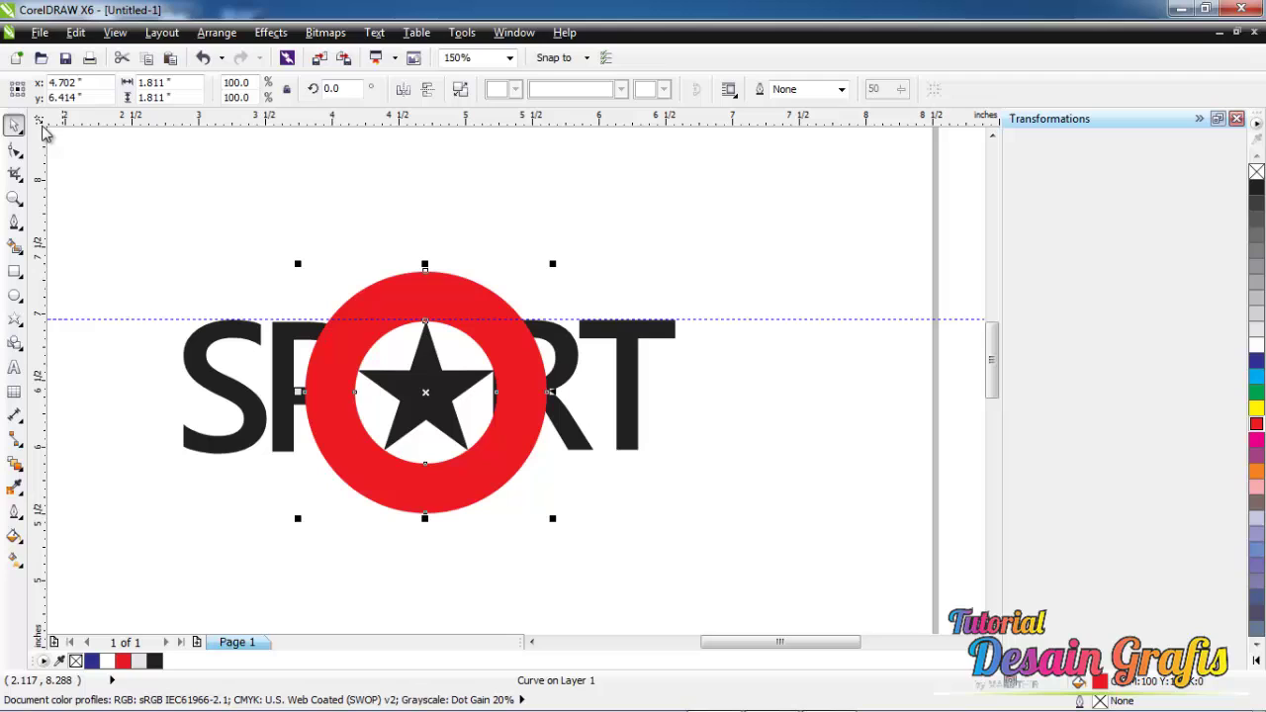
left_click(124, 190)
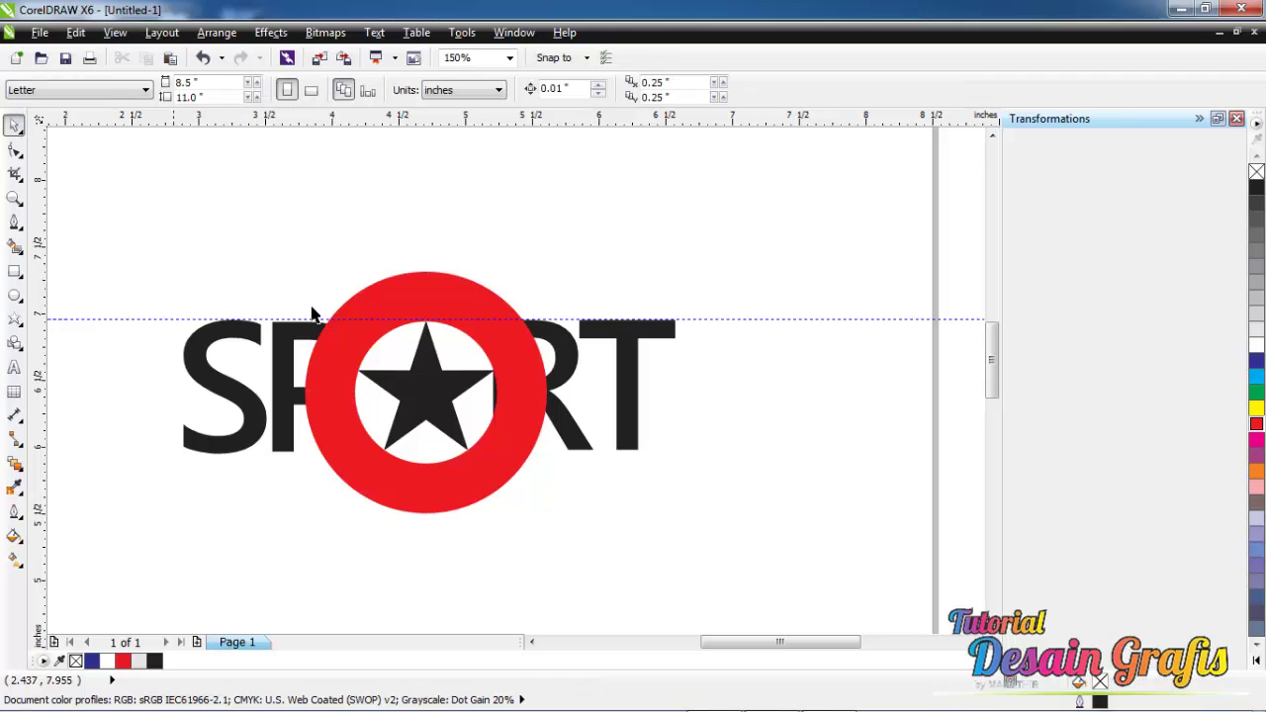
scroll(255, 438, "up", 2)
Place the RT letters in front of the red ring via Order > In Front Of.
left_click(263, 427)
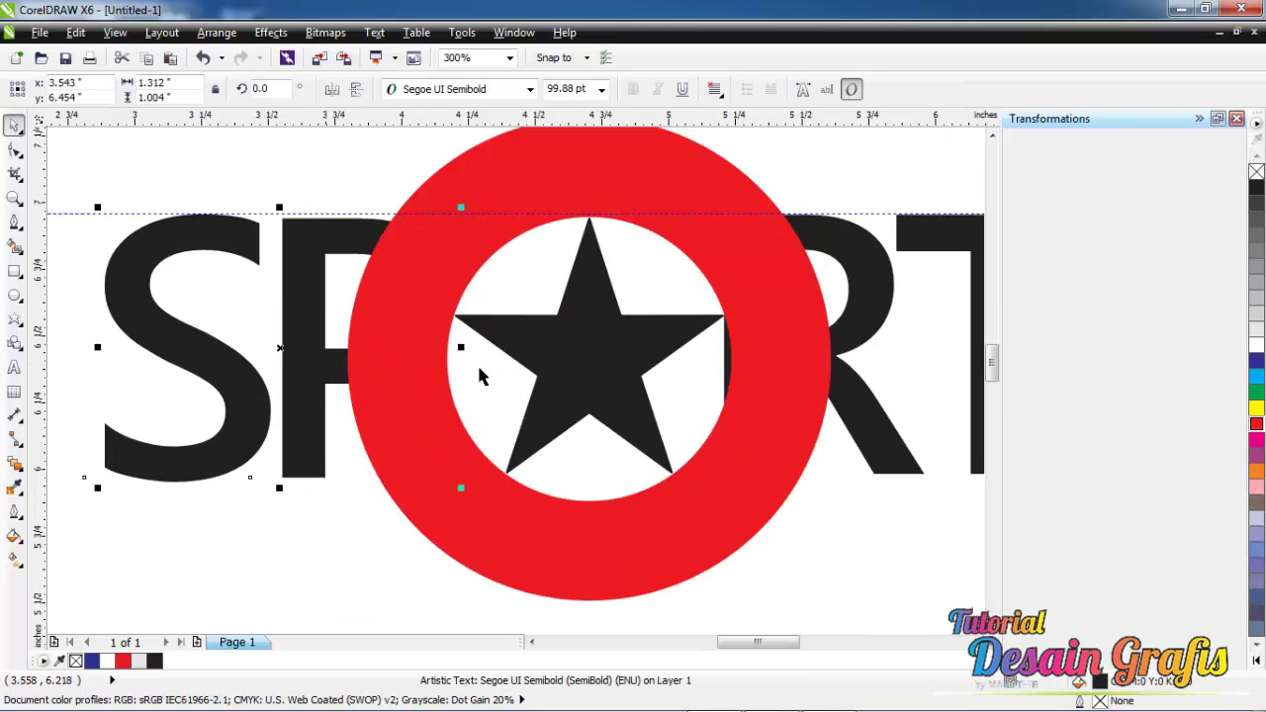
left_click(865, 412)
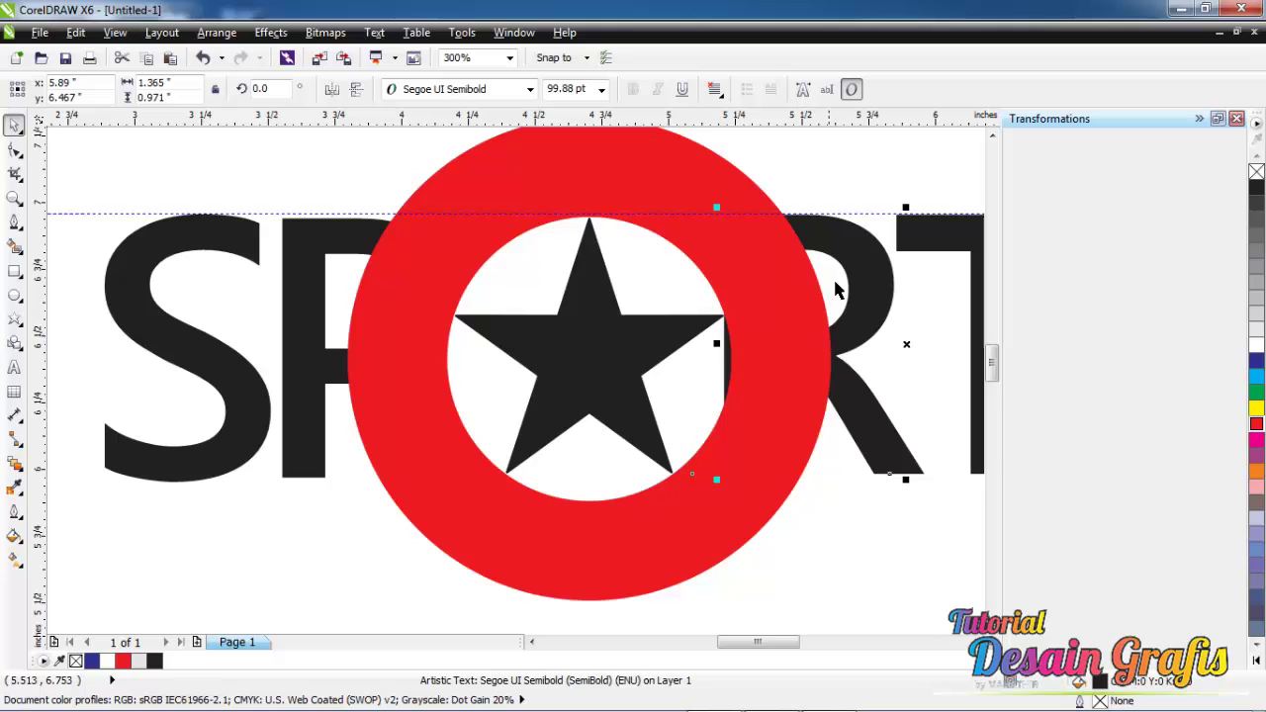
right_click(860, 280)
mouse_move(975, 516)
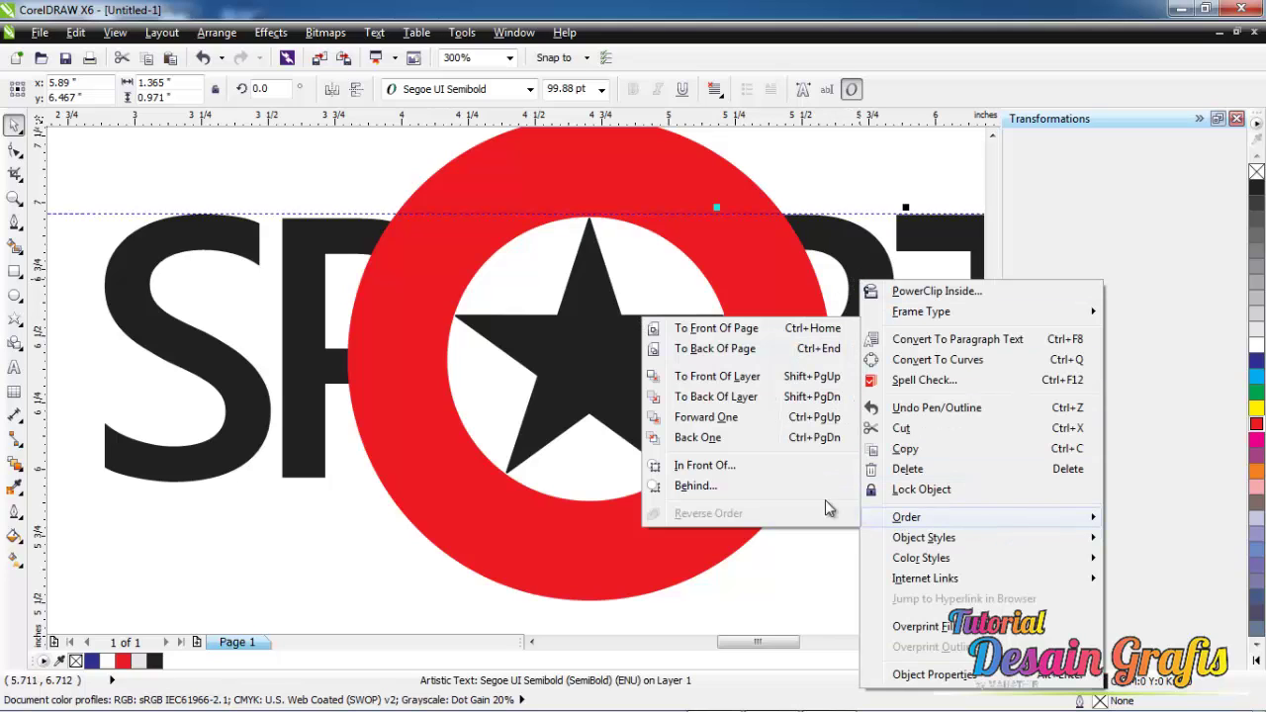
left_click(762, 466)
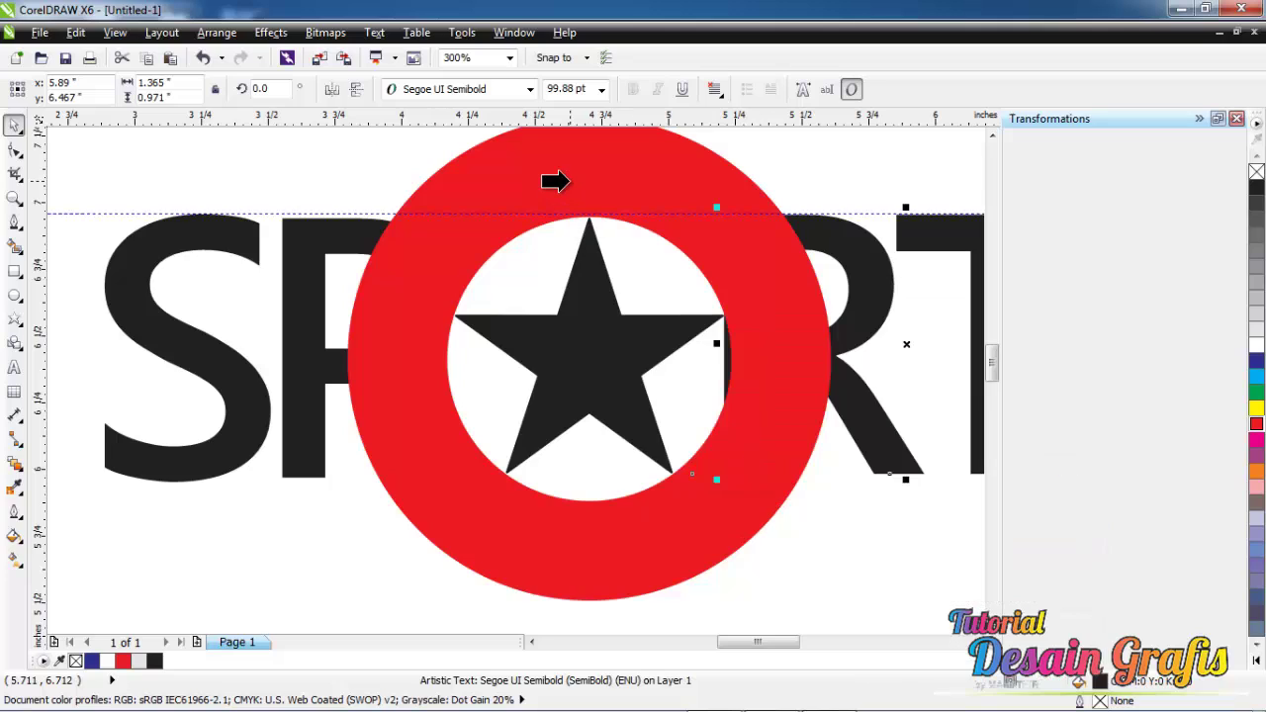
left_click(546, 176)
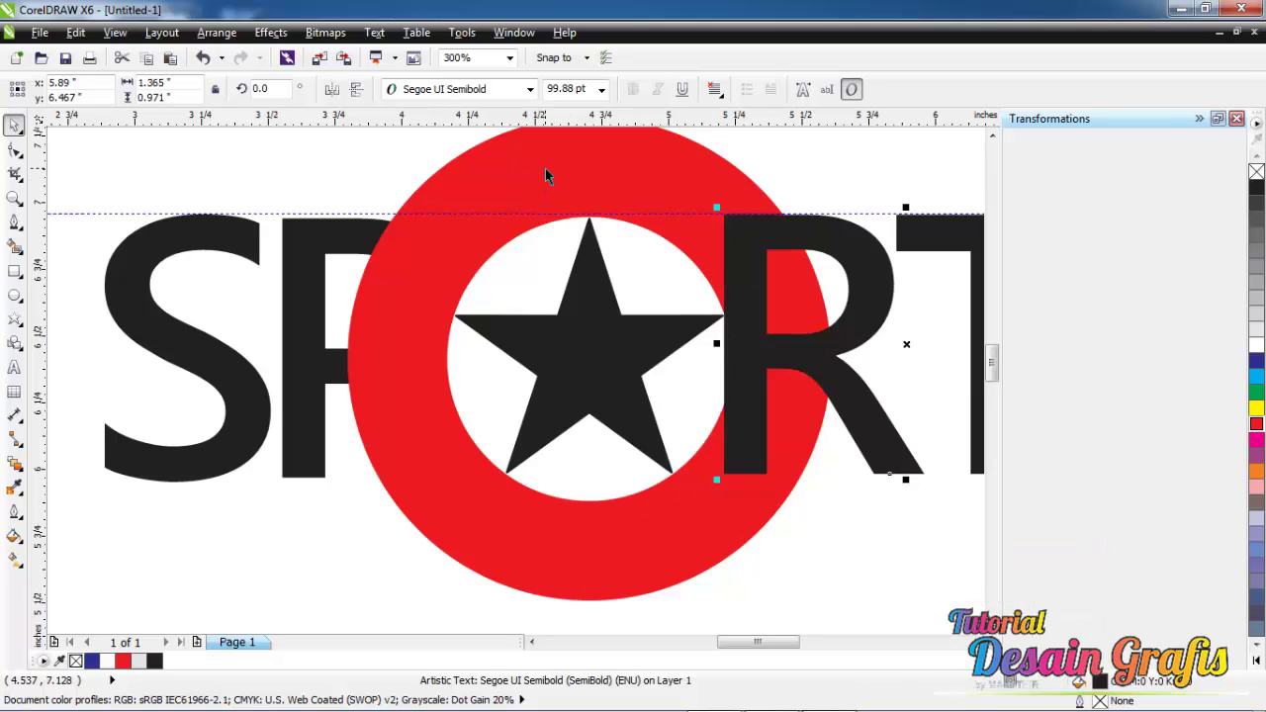
Place the SP letters in front of the red ring the same way.
left_click(307, 279)
right_click(307, 278)
mouse_move(353, 507)
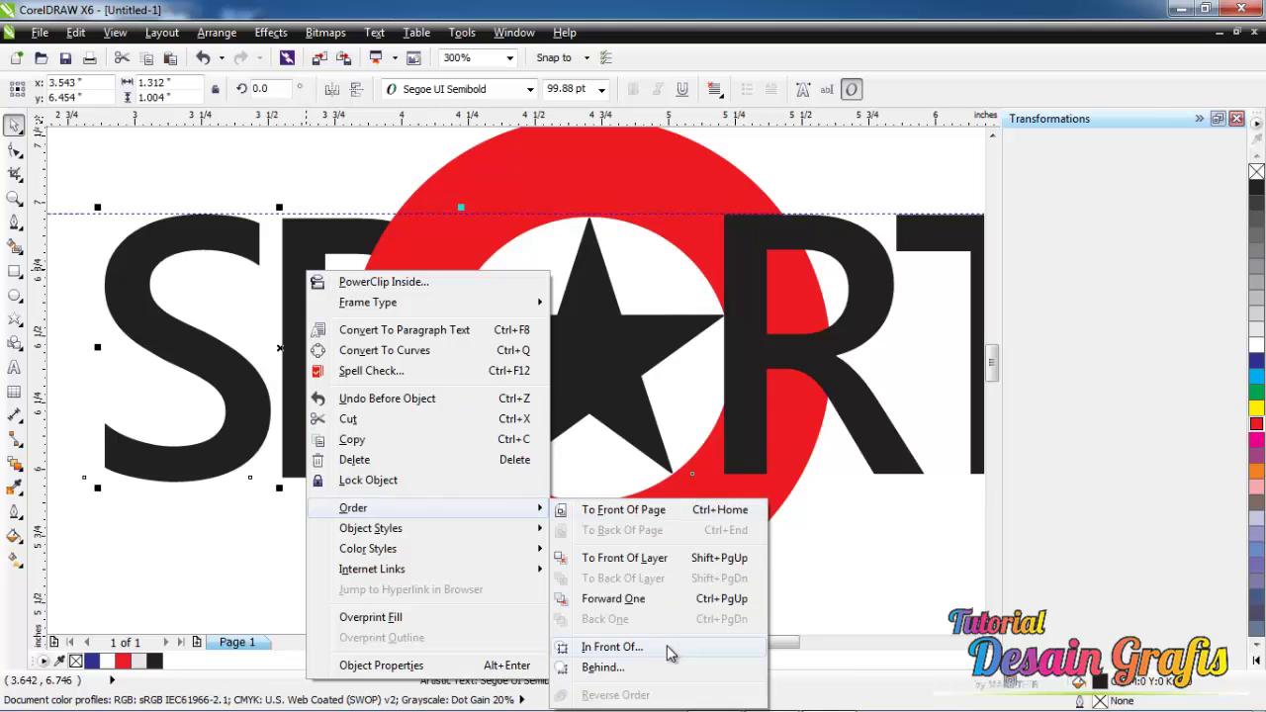
left_click(668, 647)
left_click(555, 171)
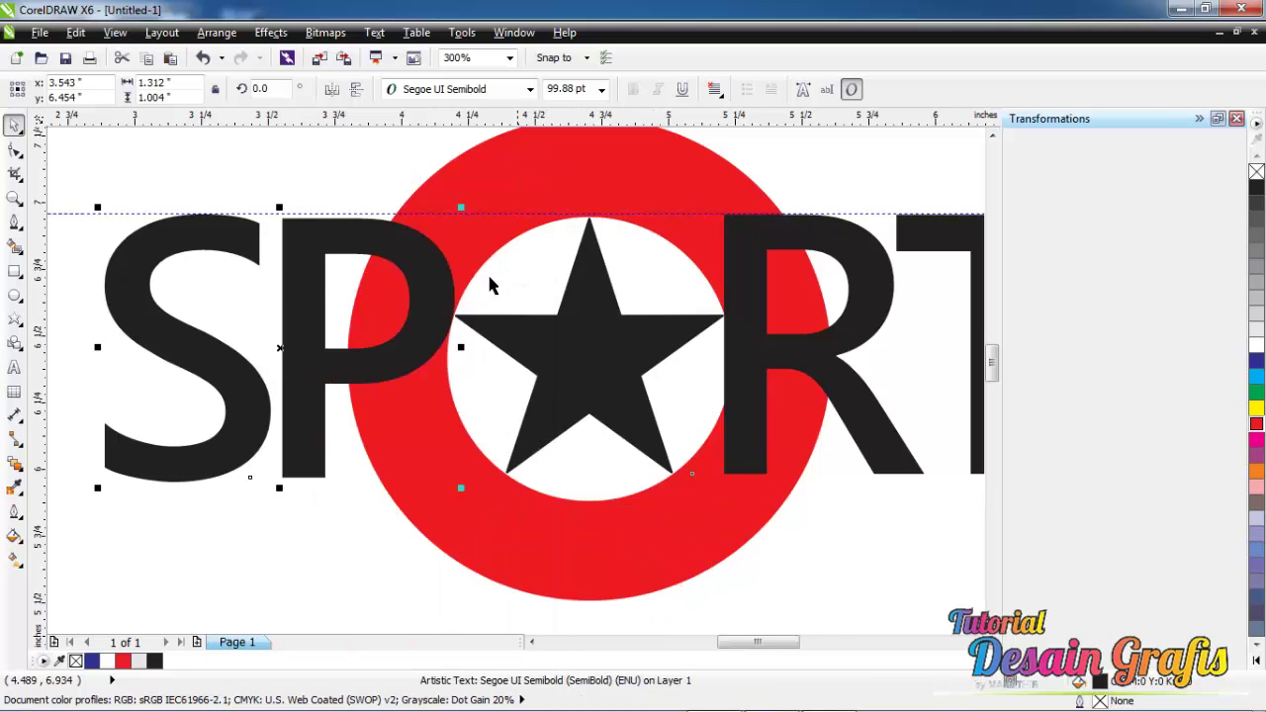
scroll(489, 287, "down", 1)
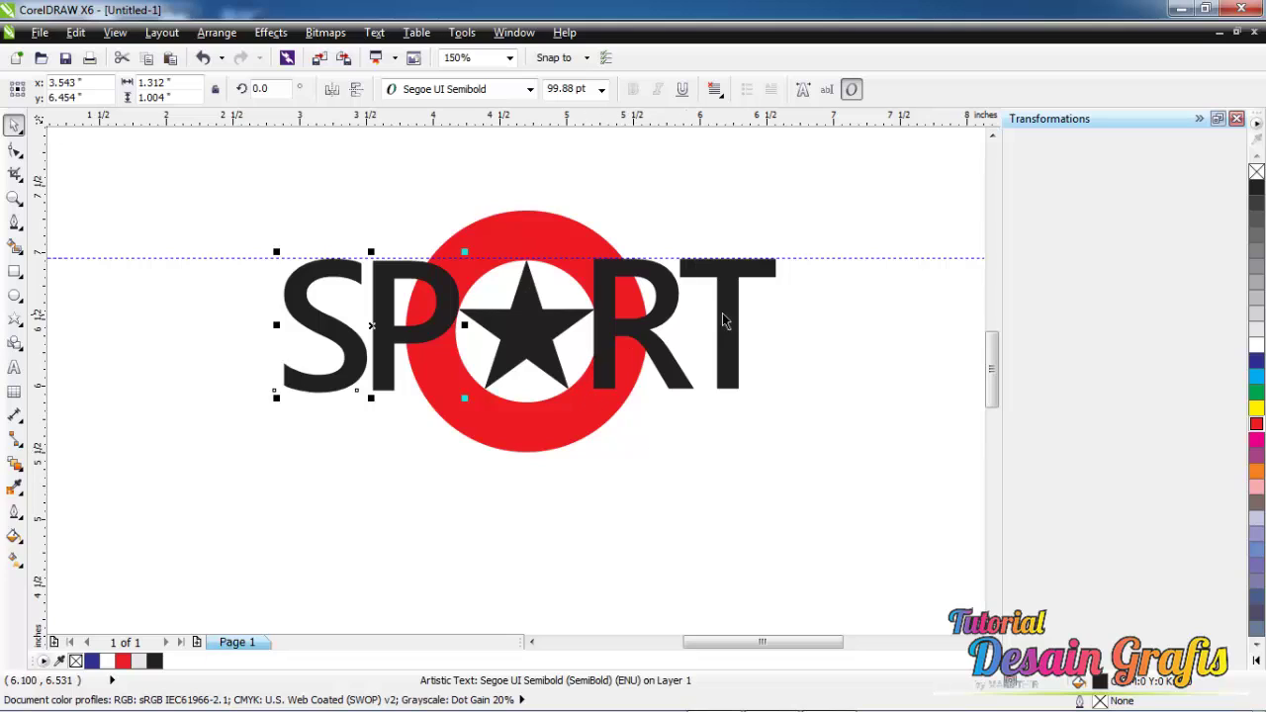
left_click(775, 429)
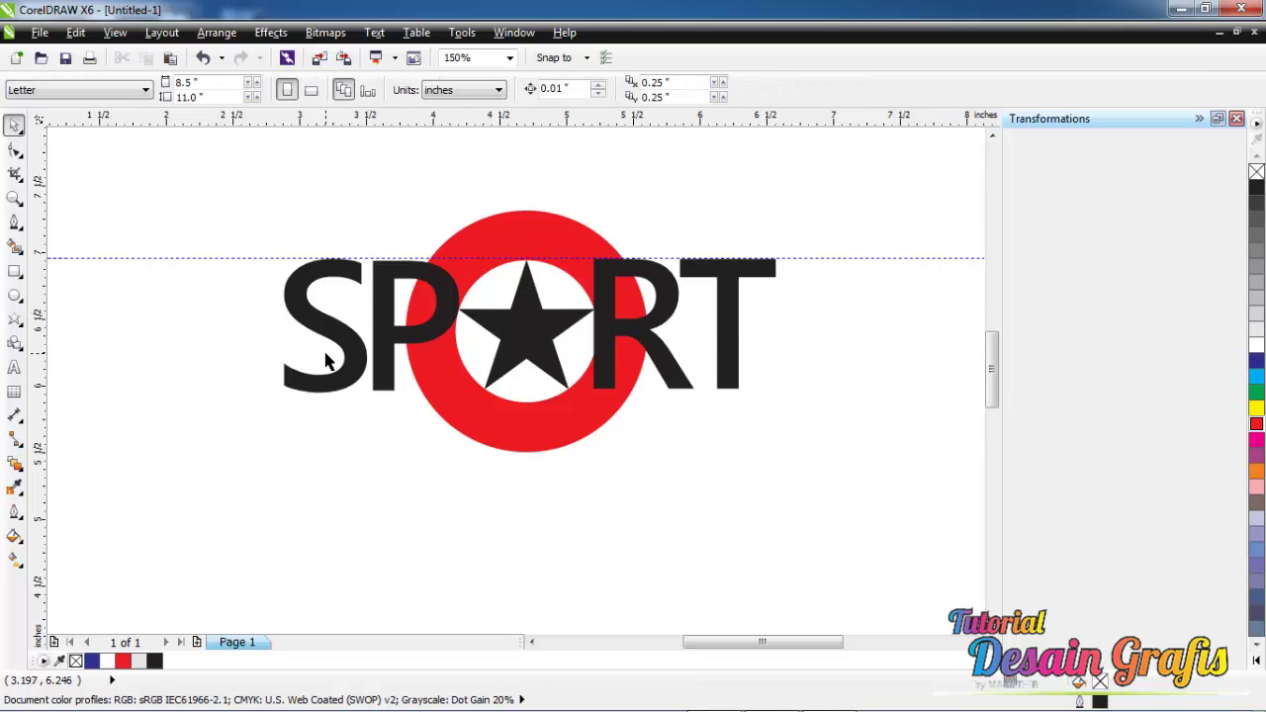
Give the SP and RT letters a 3 pt outline.
left_click(732, 370)
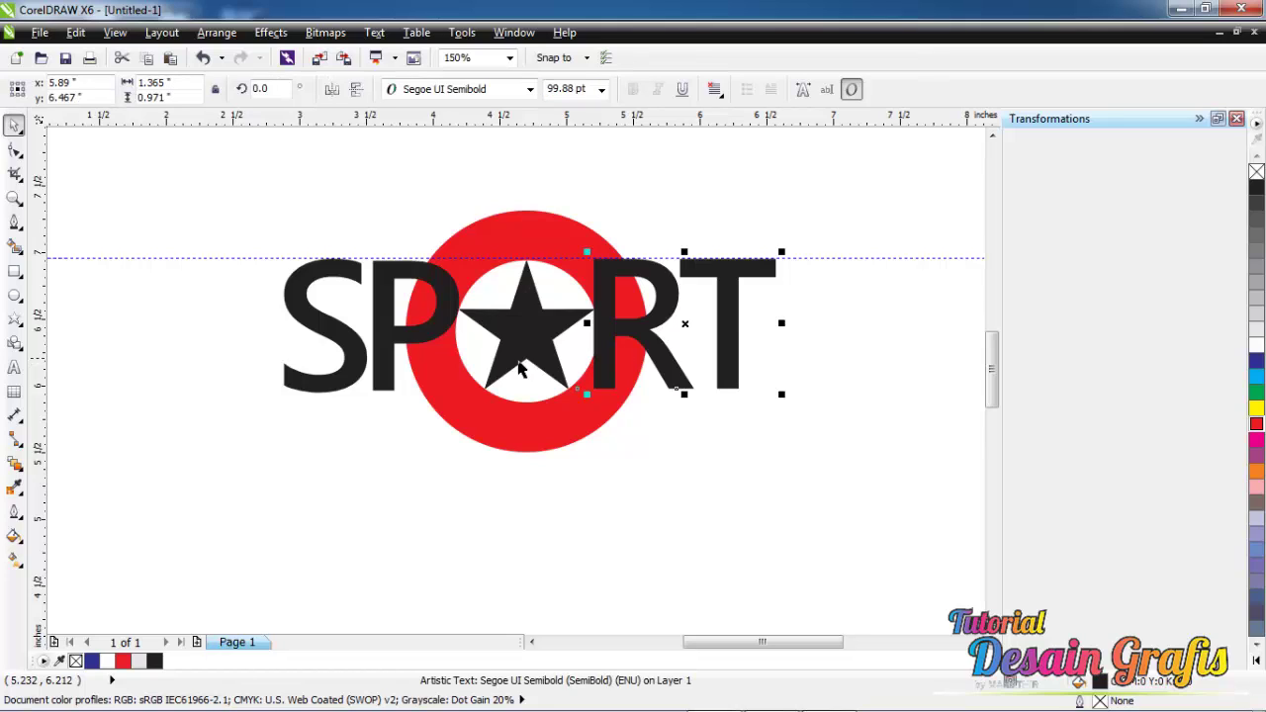
left_click(389, 348, "shift")
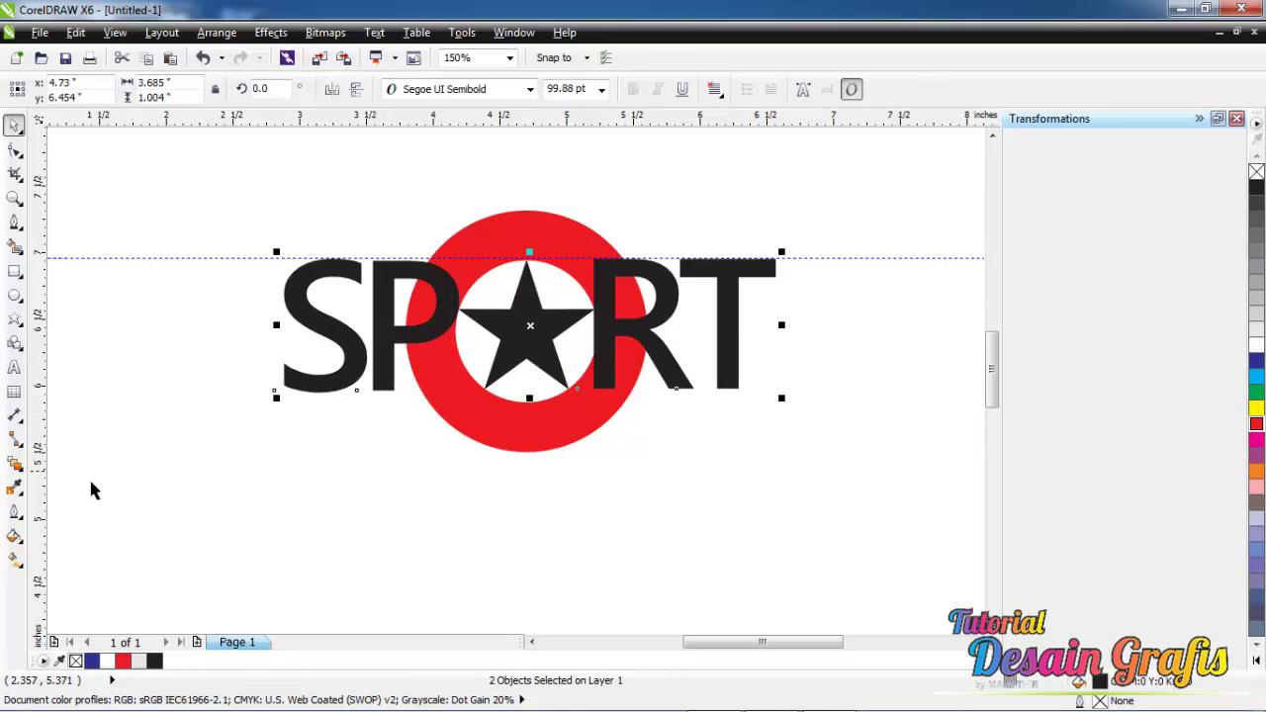
left_click(18, 516)
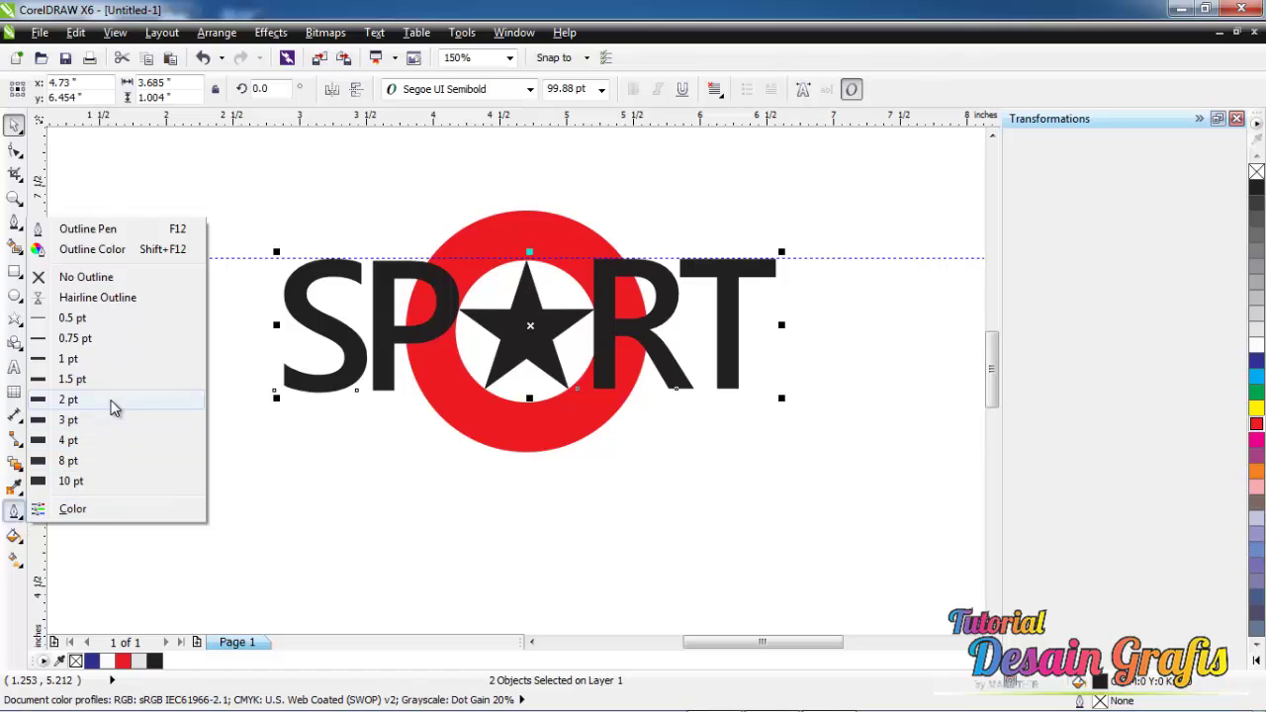
left_click(111, 404)
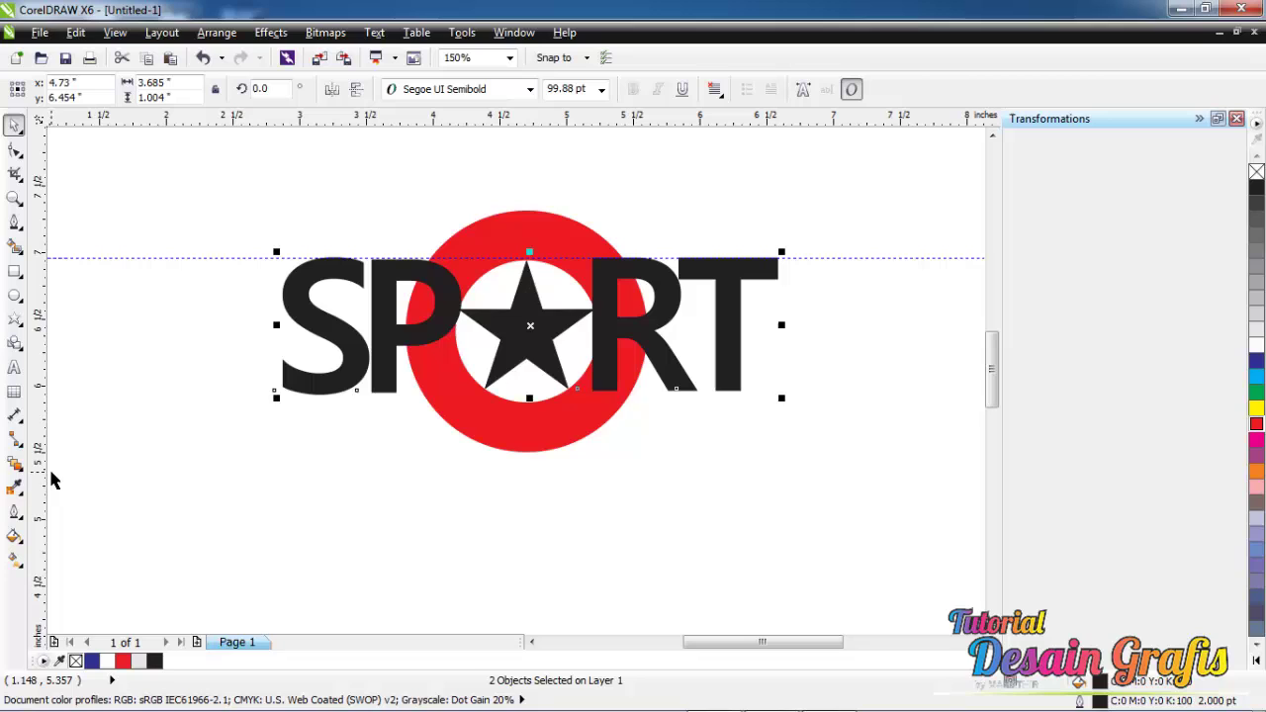
left_click(15, 511)
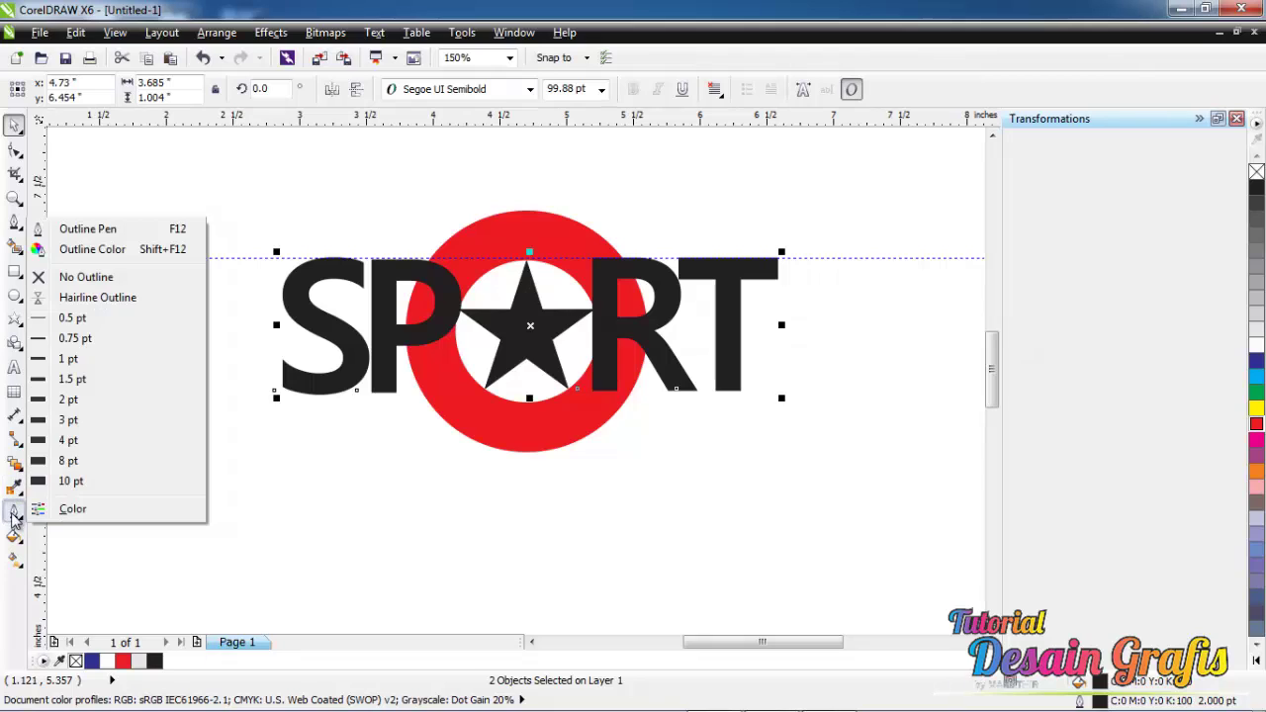
left_click(108, 423)
scroll(561, 341, "up", 1)
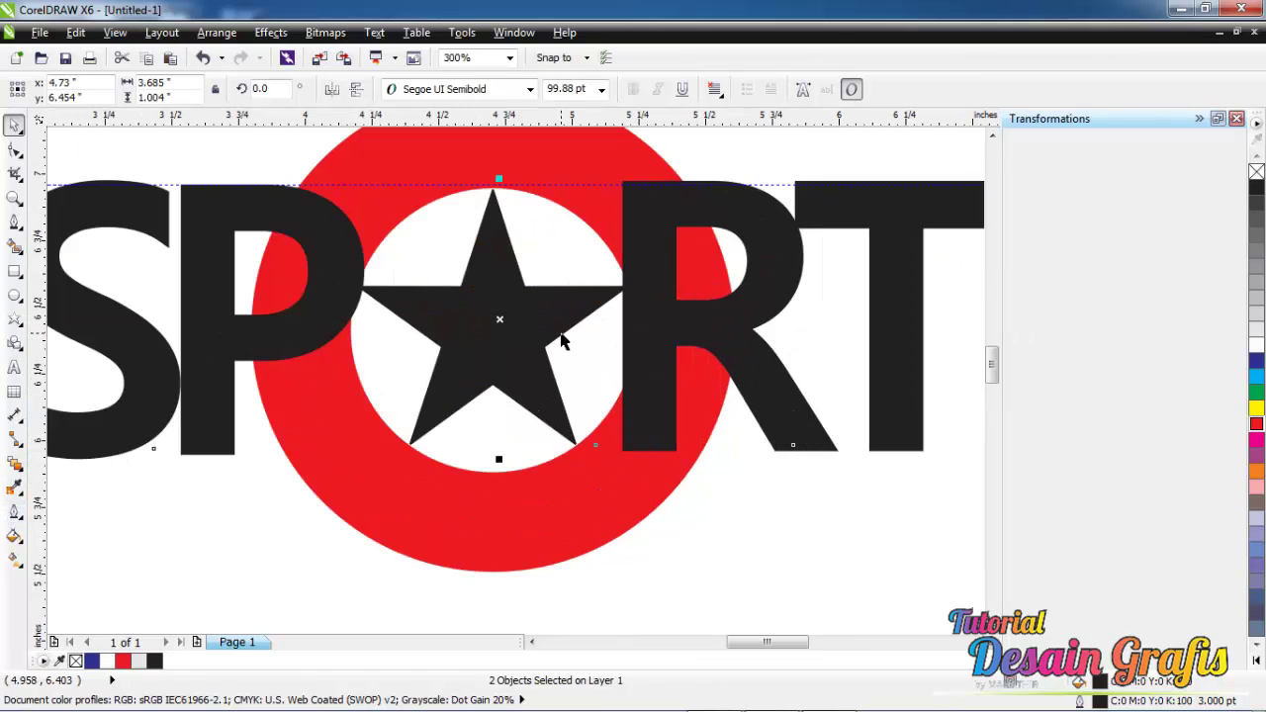
Nudge RT one step right and SP one step left, away from the ring.
left_click(732, 562)
left_click(722, 316)
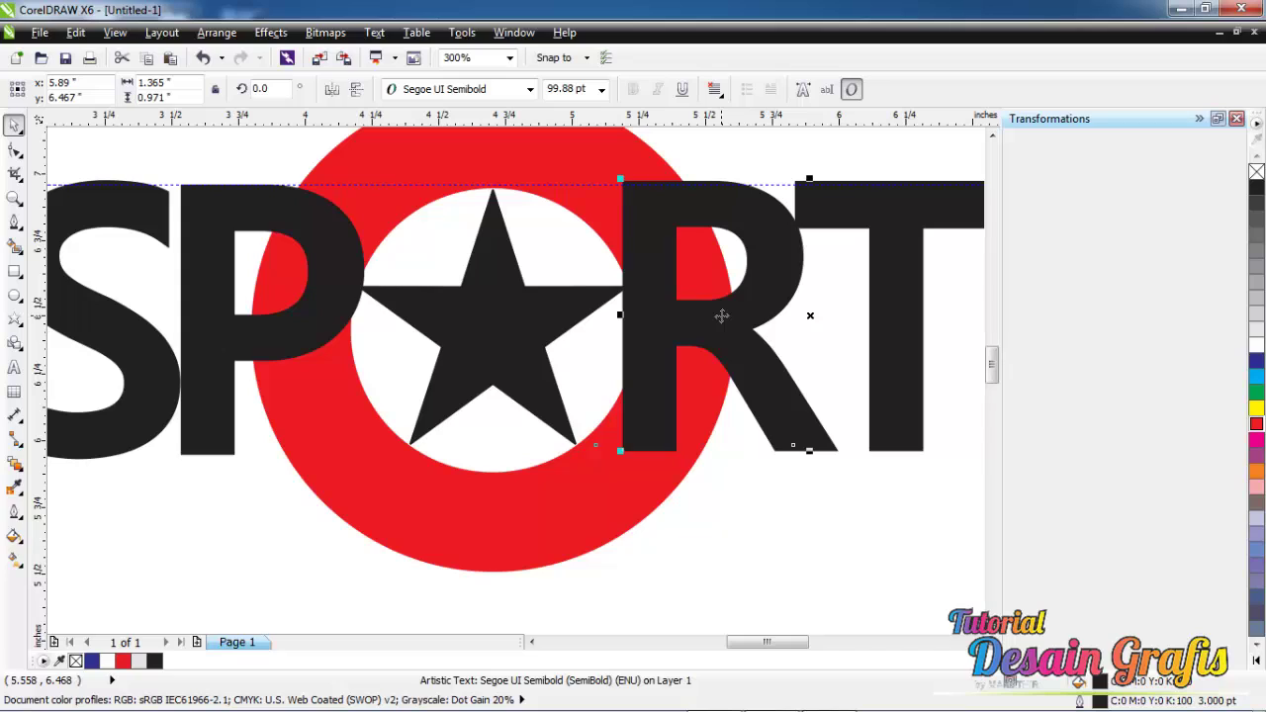
key("Right")
key("Right")
key("Right")
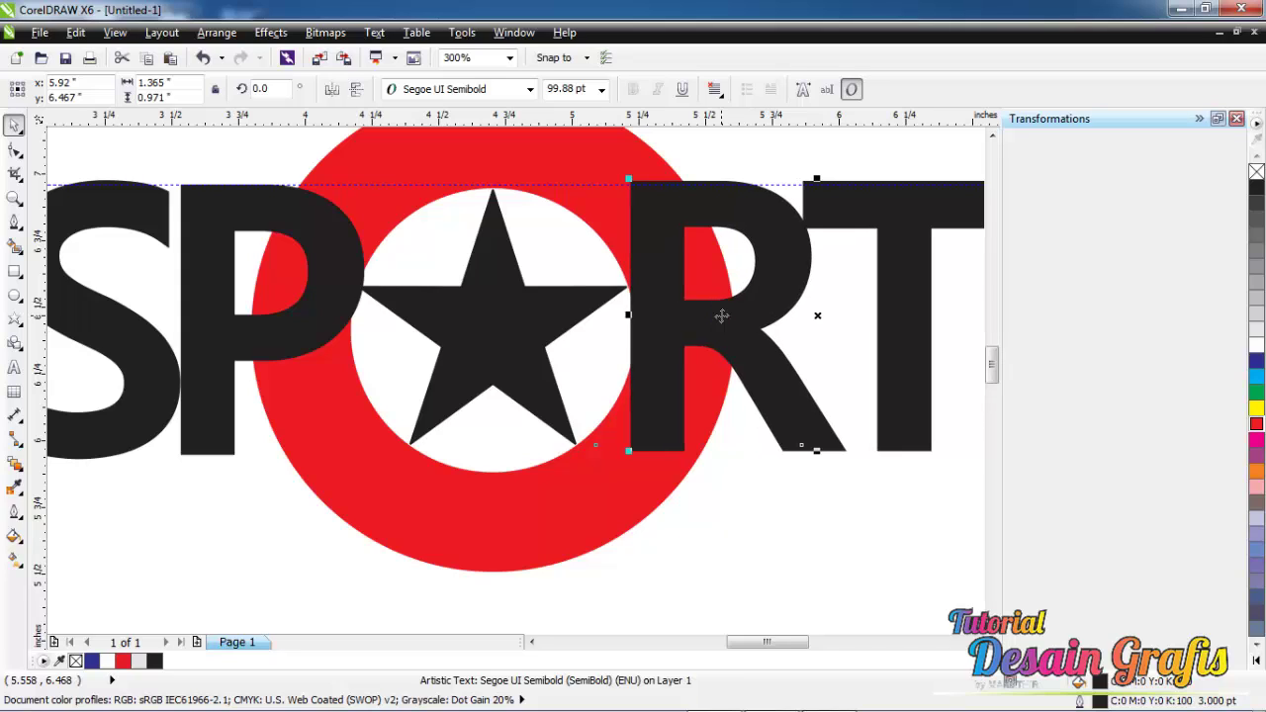
left_click(269, 336)
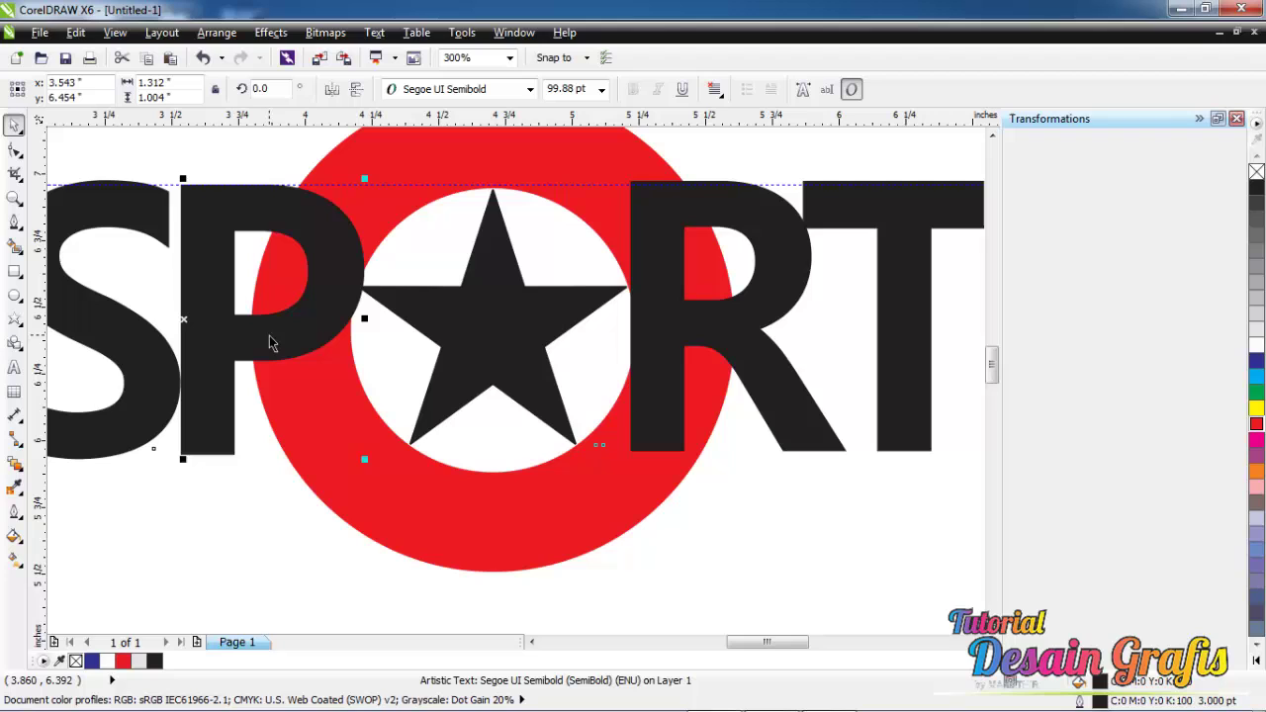
key("Left")
key("Left")
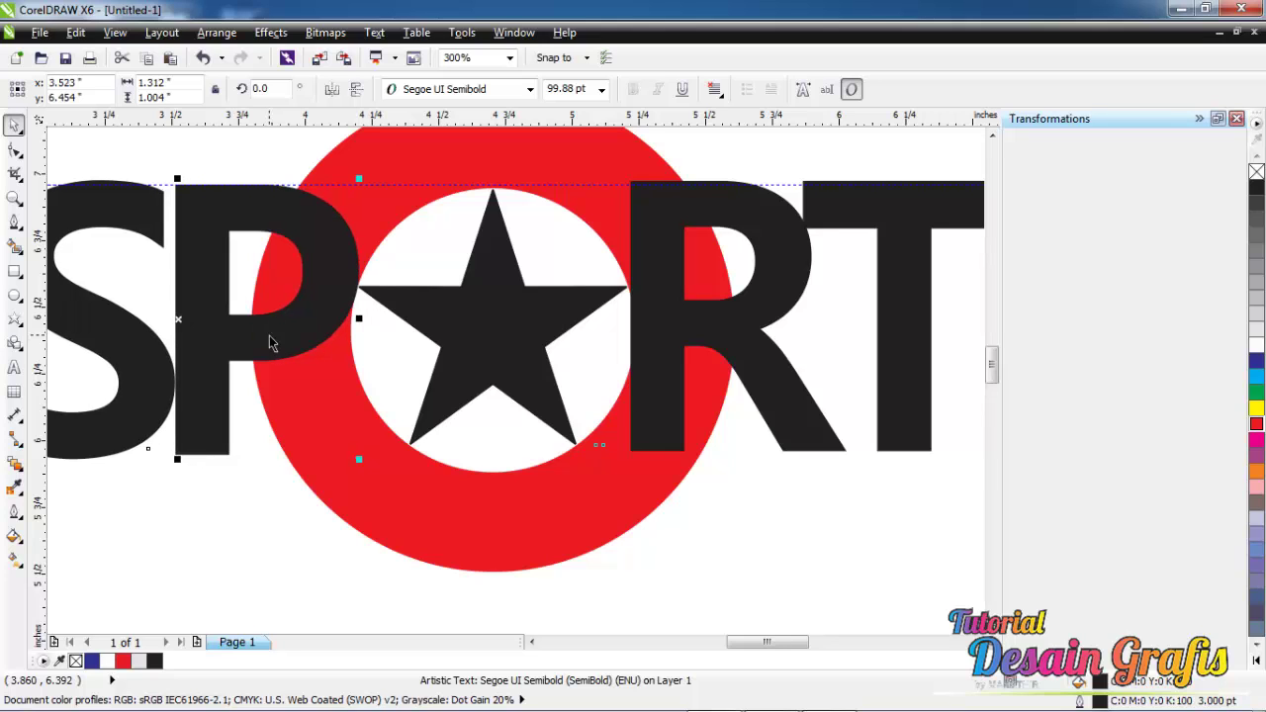
Convert the star shape to curves and display its ten nodes with the Shape tool.
left_click(734, 562)
scroll(576, 350, "up", 1)
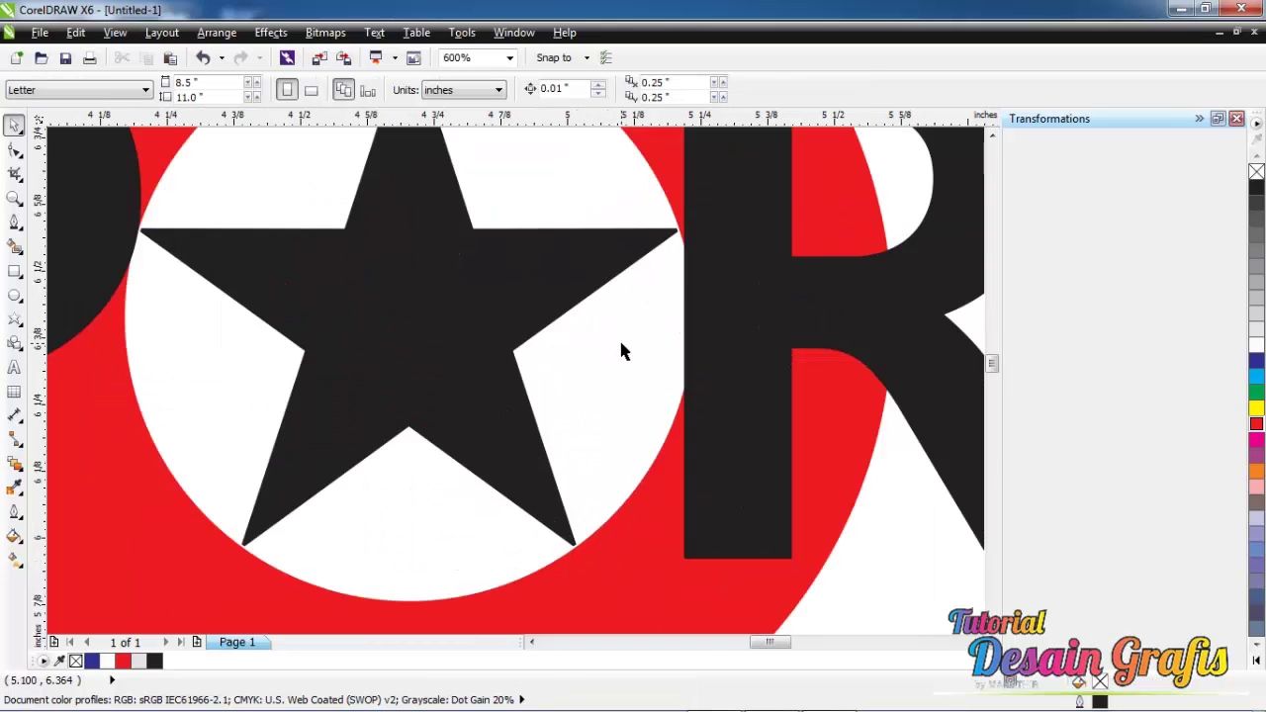
scroll(560, 277, "down", 1)
scroll(509, 359, "up", 1)
left_click(490, 371)
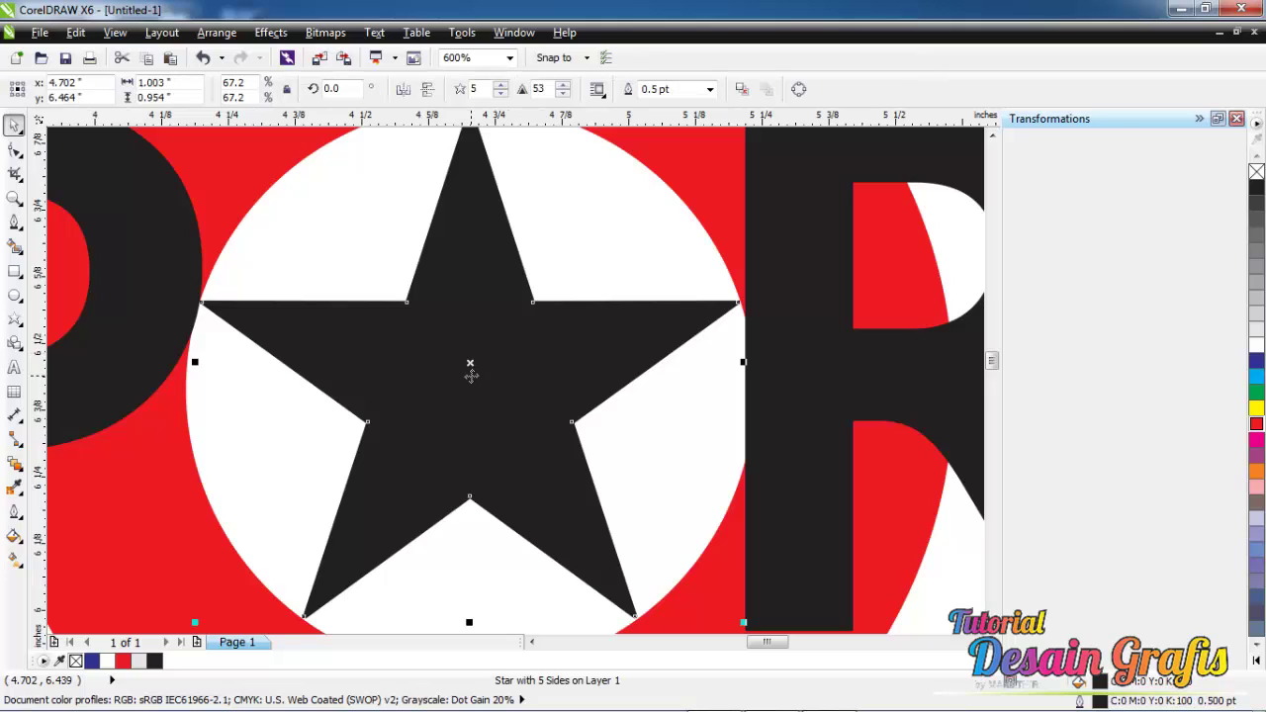
right_click(471, 391)
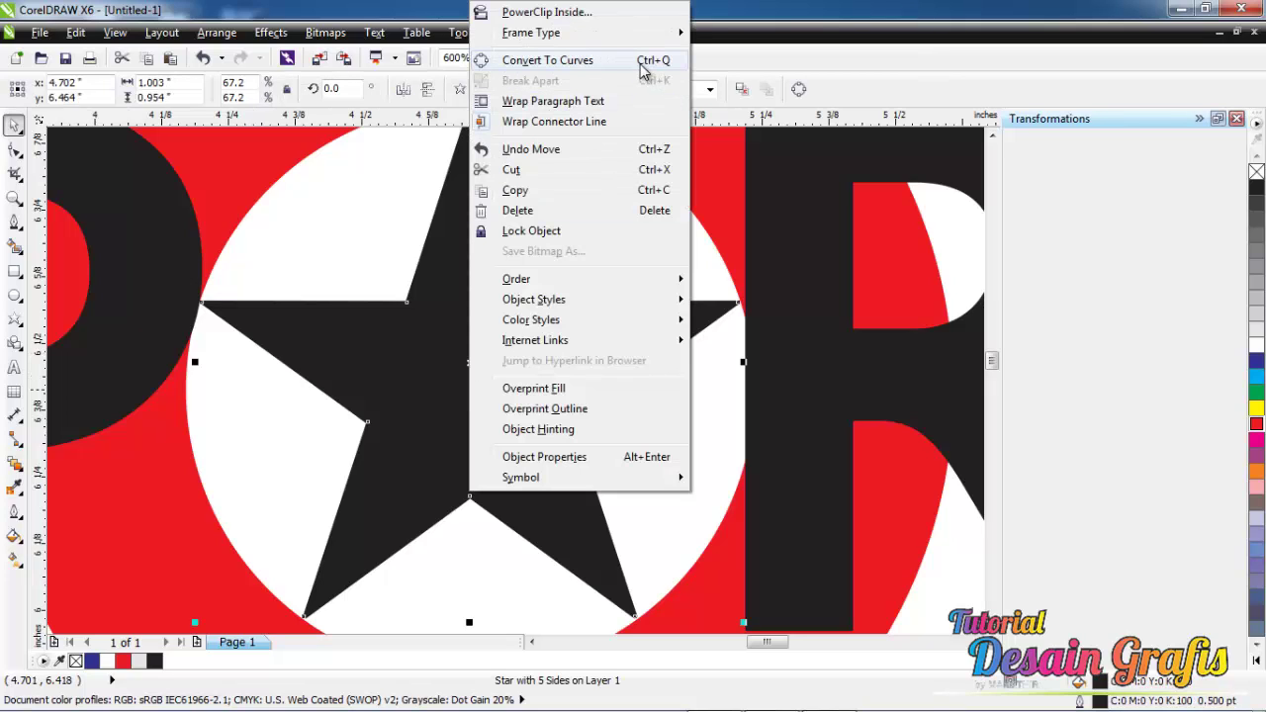
left_click(613, 64)
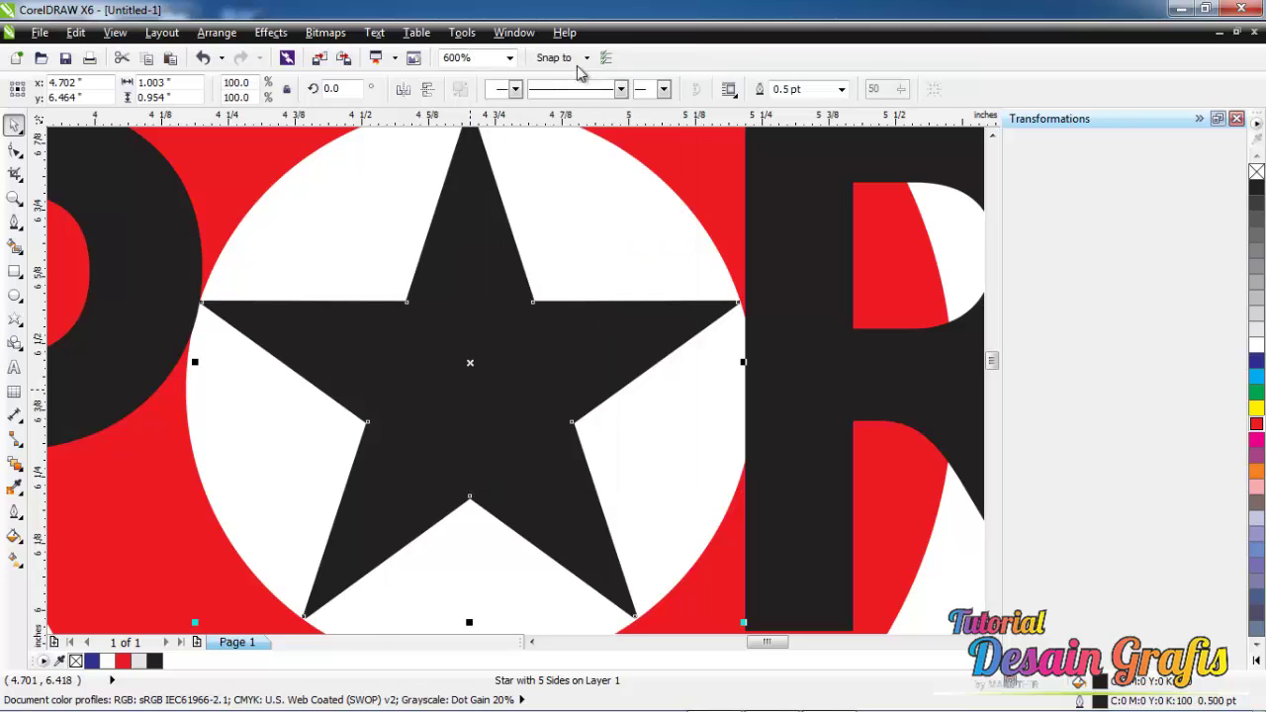
left_click(16, 150)
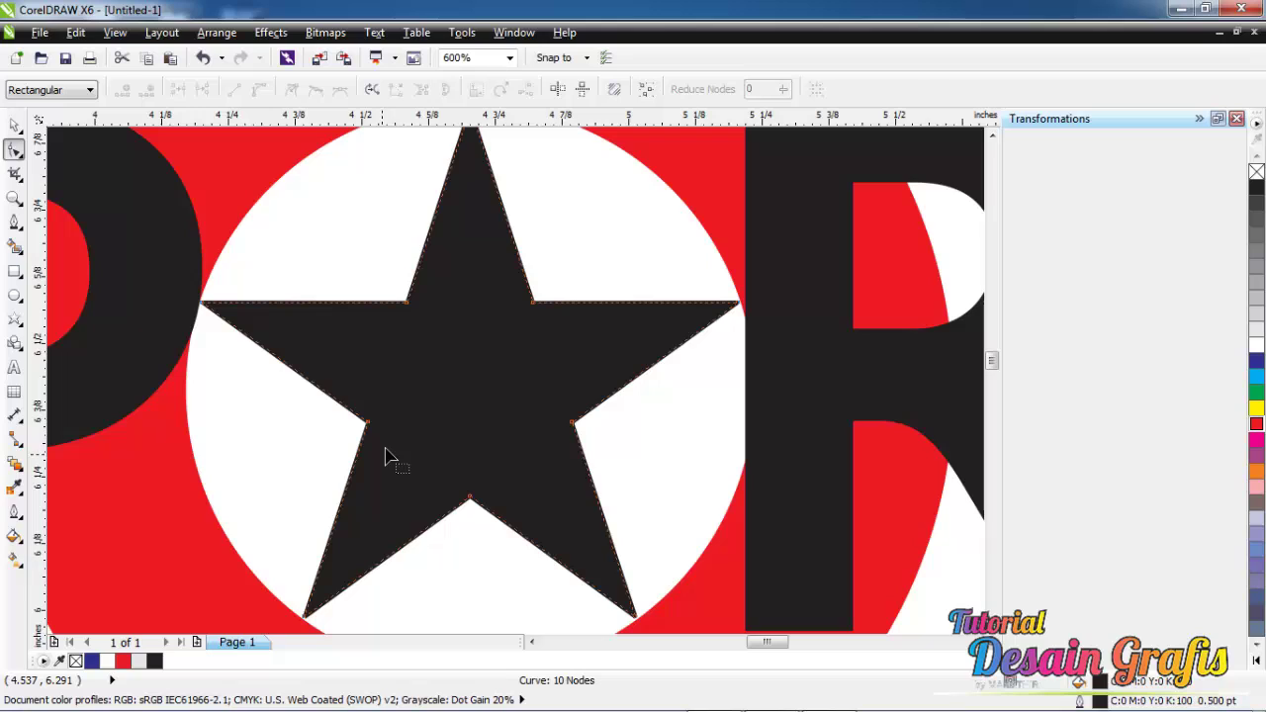
scroll(469, 500, "up", 1)
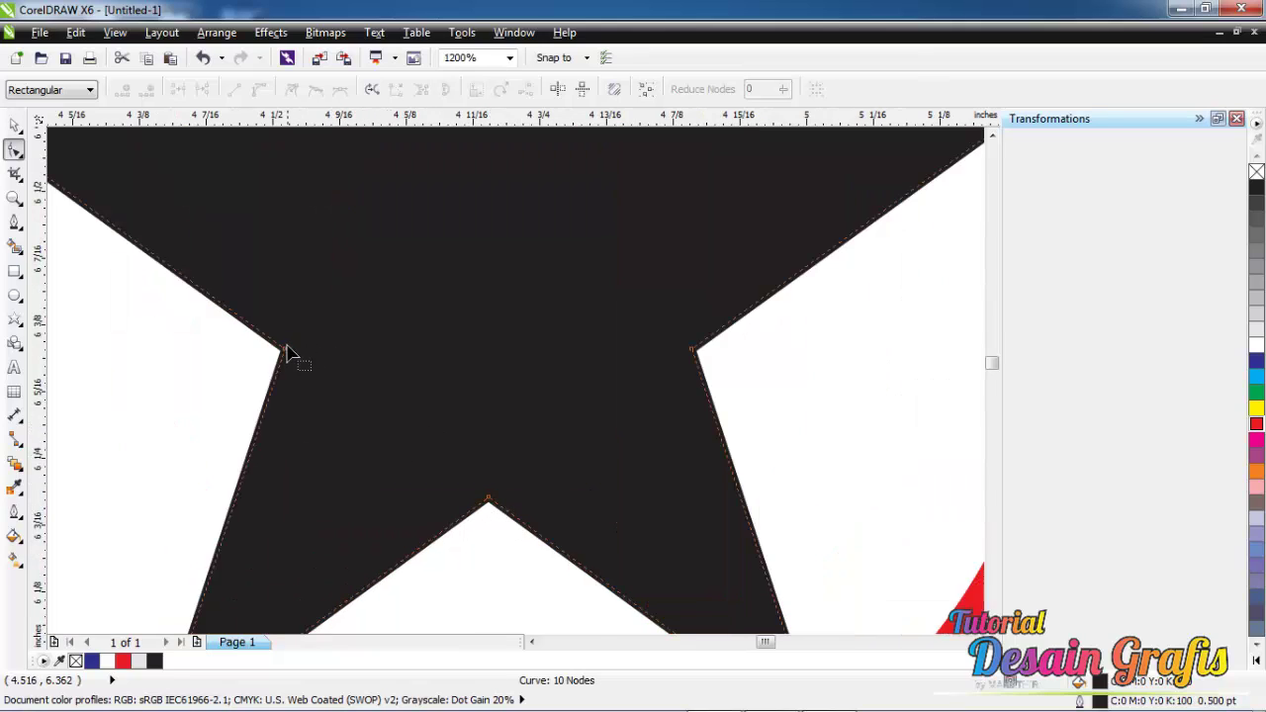
scroll(416, 491, "down", 1)
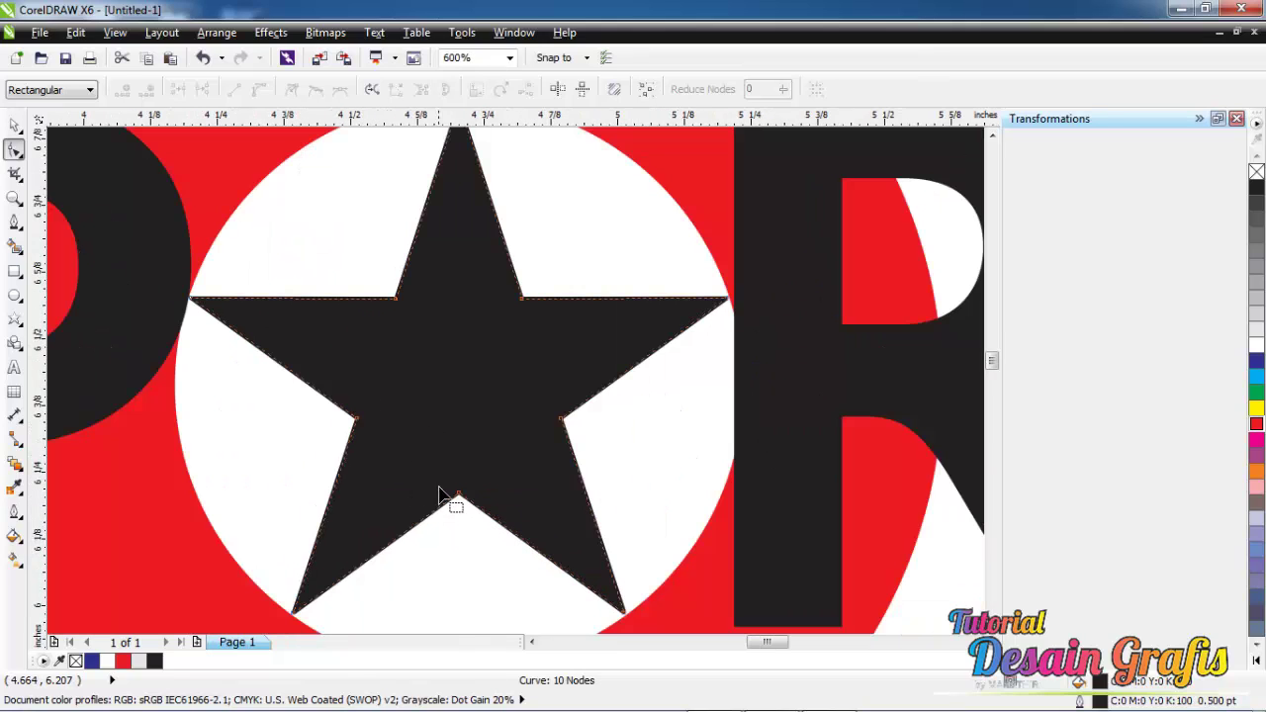
Add a node on the star's lower-left edge and bend both lower edges into a swoosh.
double_click(335, 488)
left_click_drag(336, 488, 728, 304)
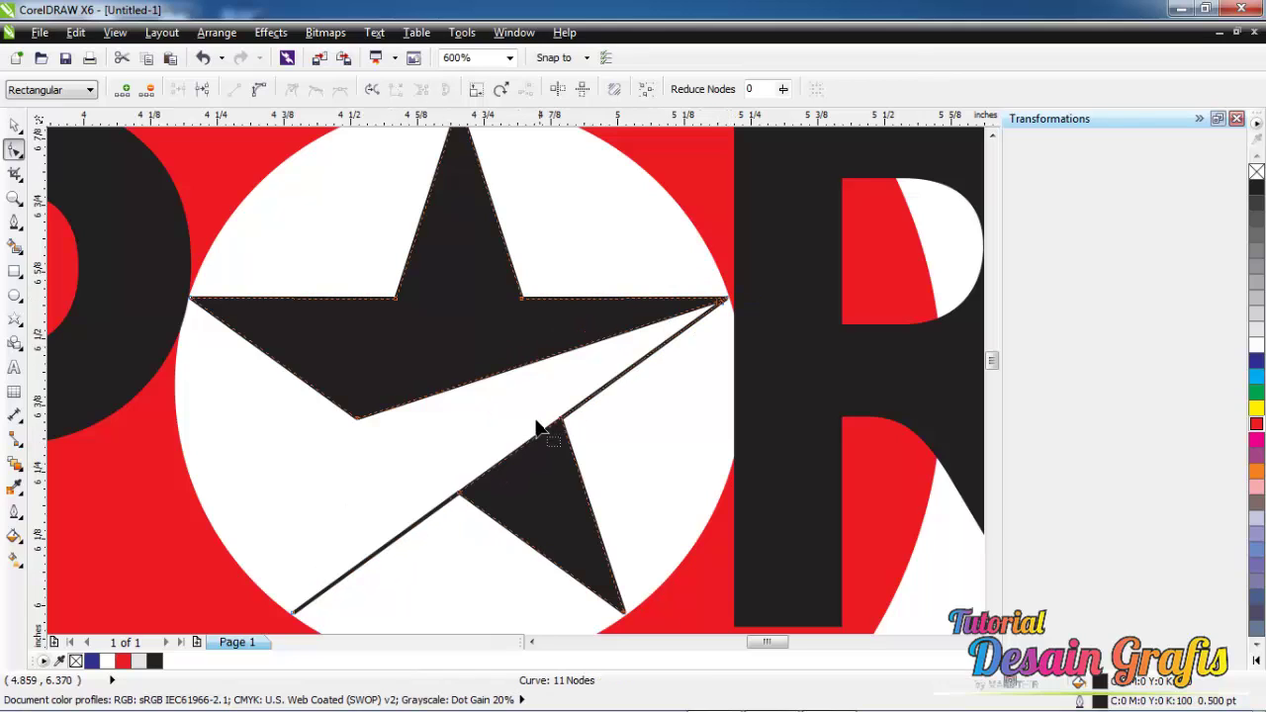
right_click(503, 473)
left_click(613, 231)
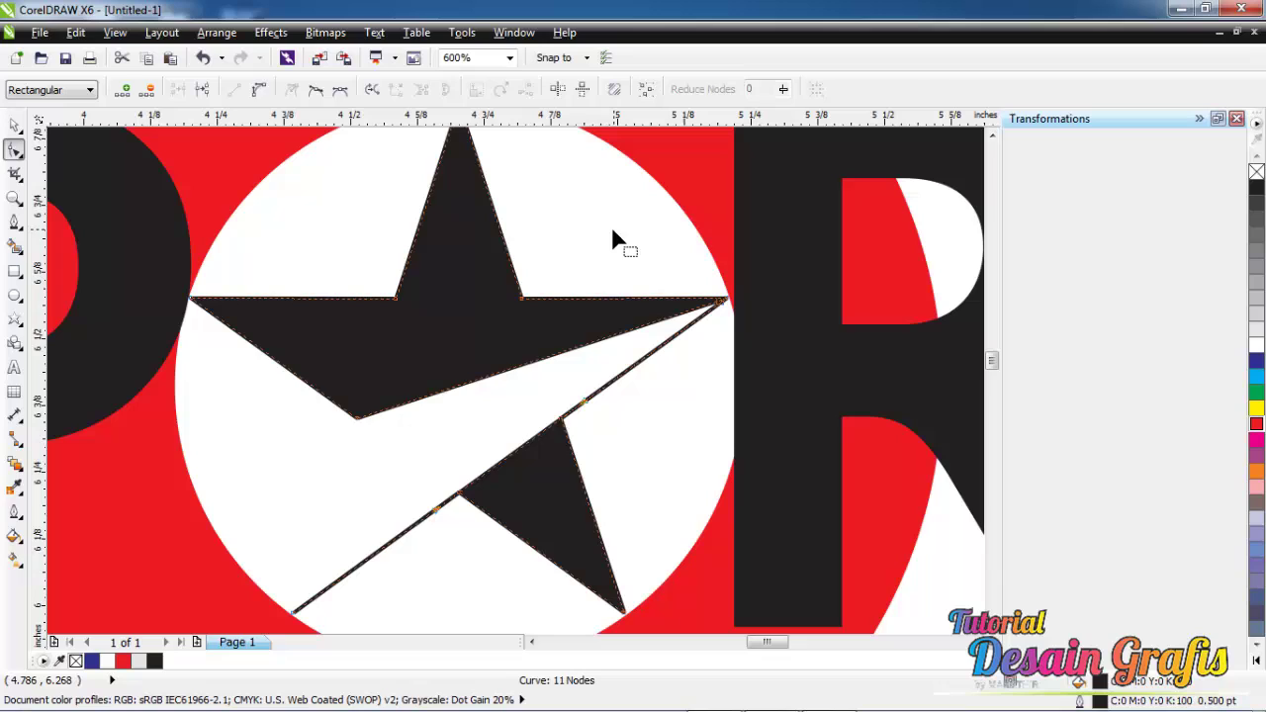
mouse_move(508, 455)
left_mouse_down()
mouse_move(481, 442)
mouse_move(491, 429)
left_mouse_up()
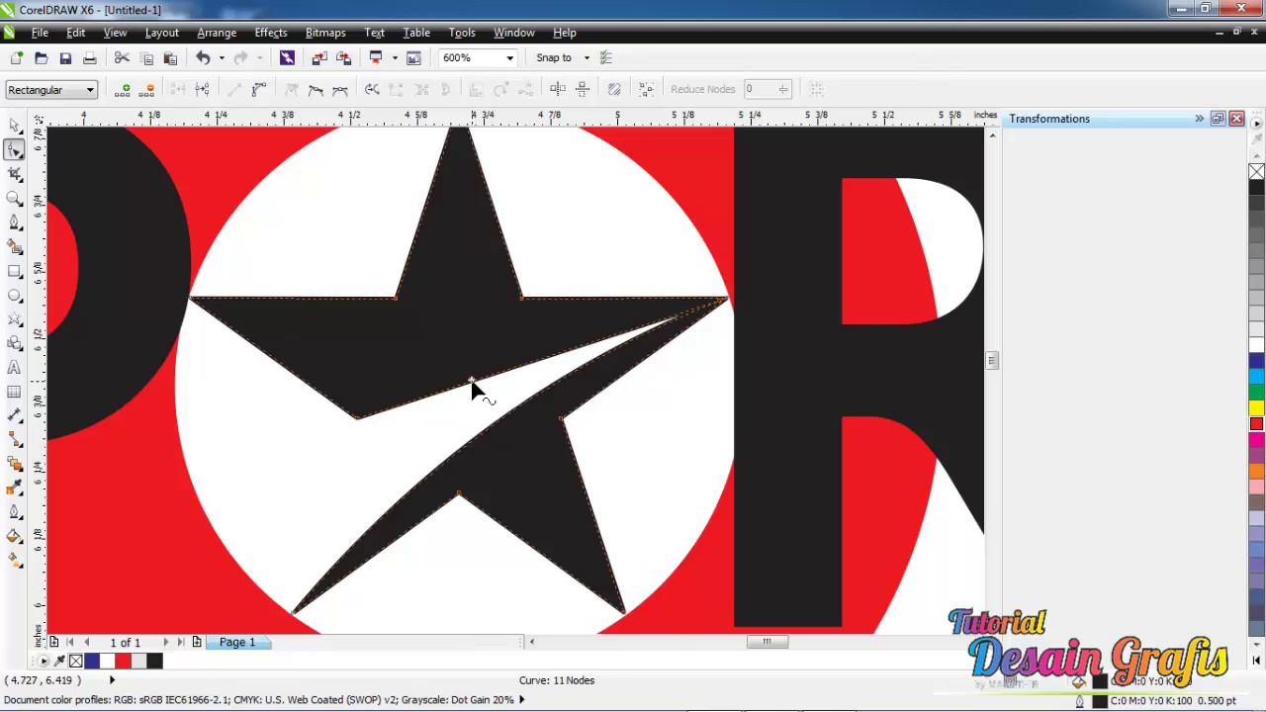
right_click(472, 382)
left_click(541, 465)
left_click_drag(517, 366, 527, 348)
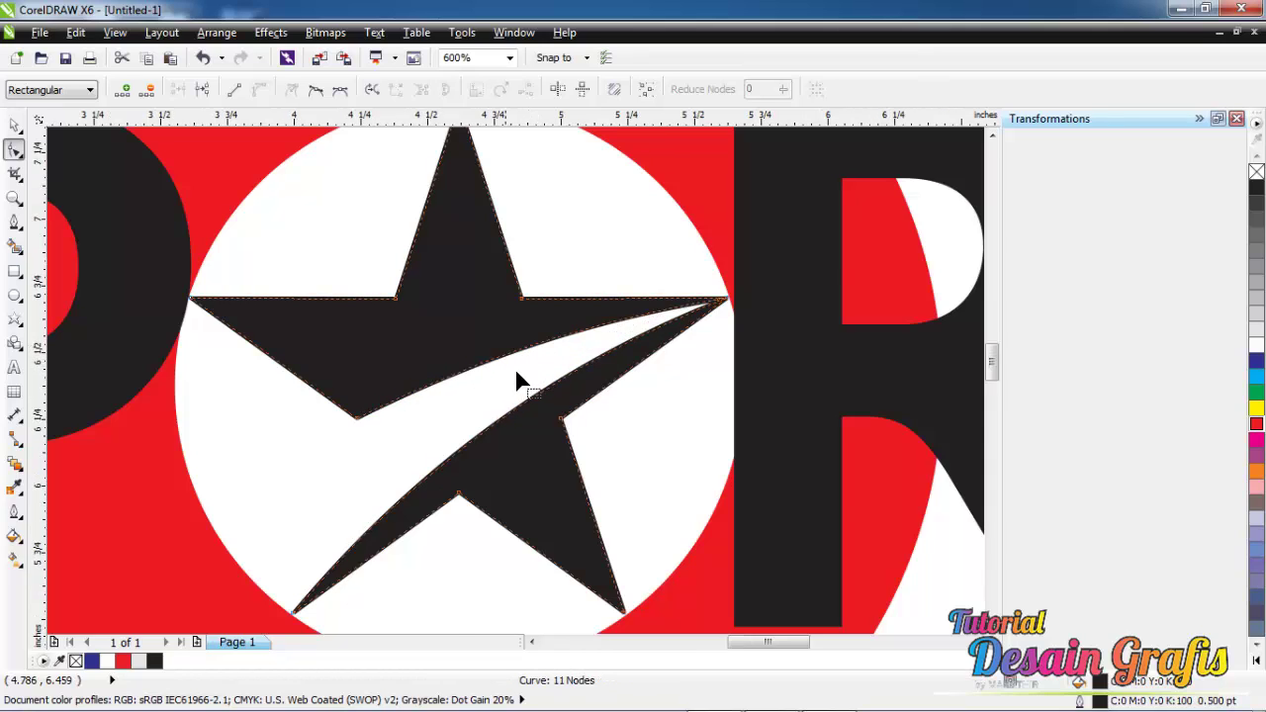
scroll(514, 367, "down", 3)
Add a text line reading STAR above SPORT.
left_click(15, 126)
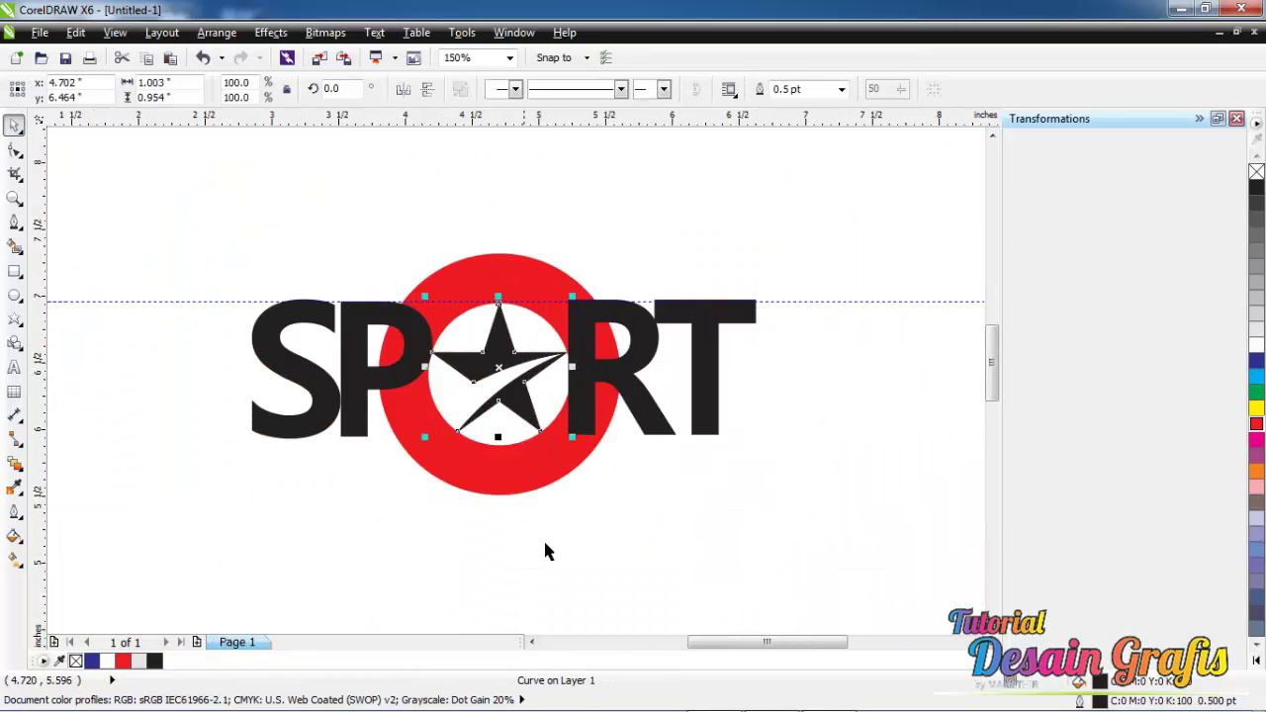
left_click(584, 557)
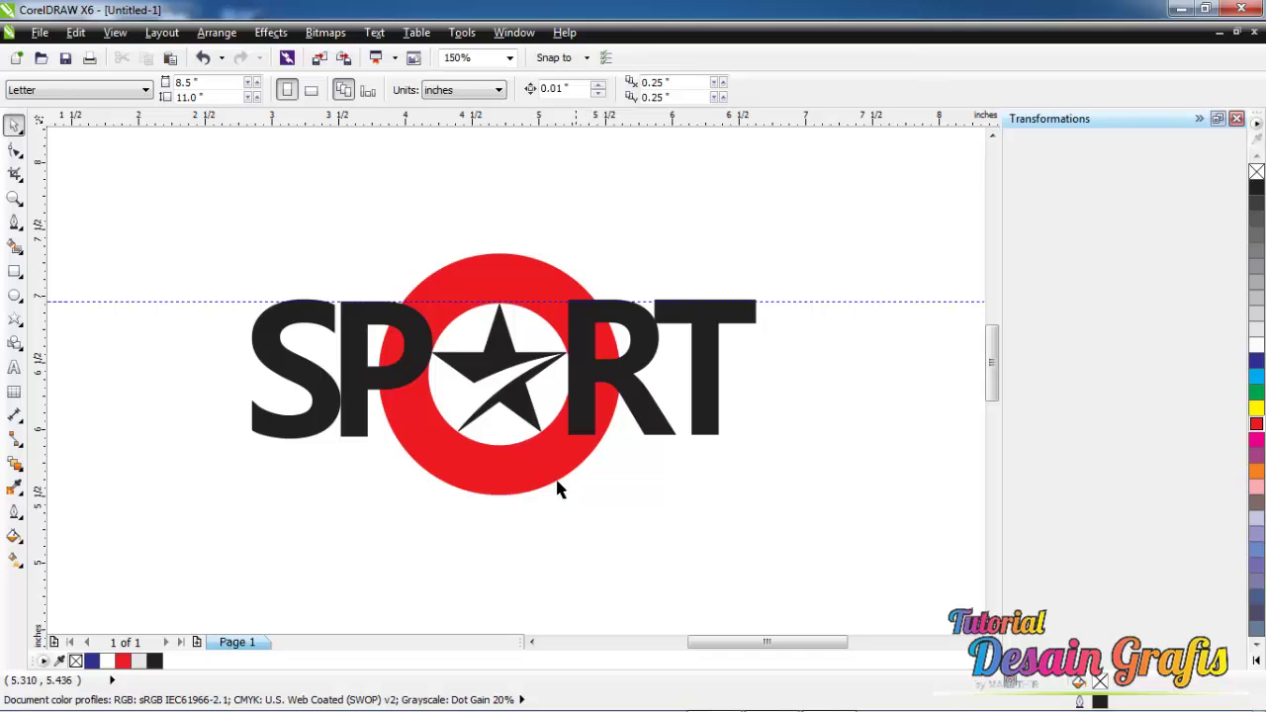
left_click(14, 369)
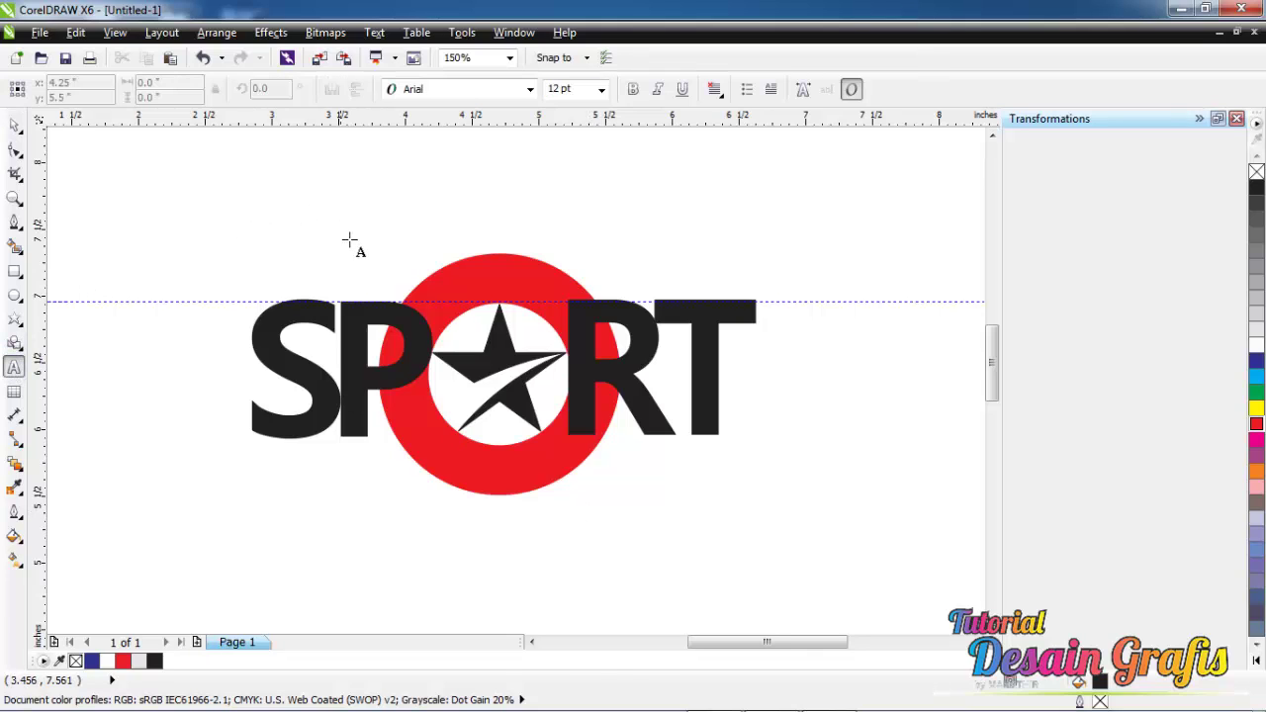
left_click(349, 242)
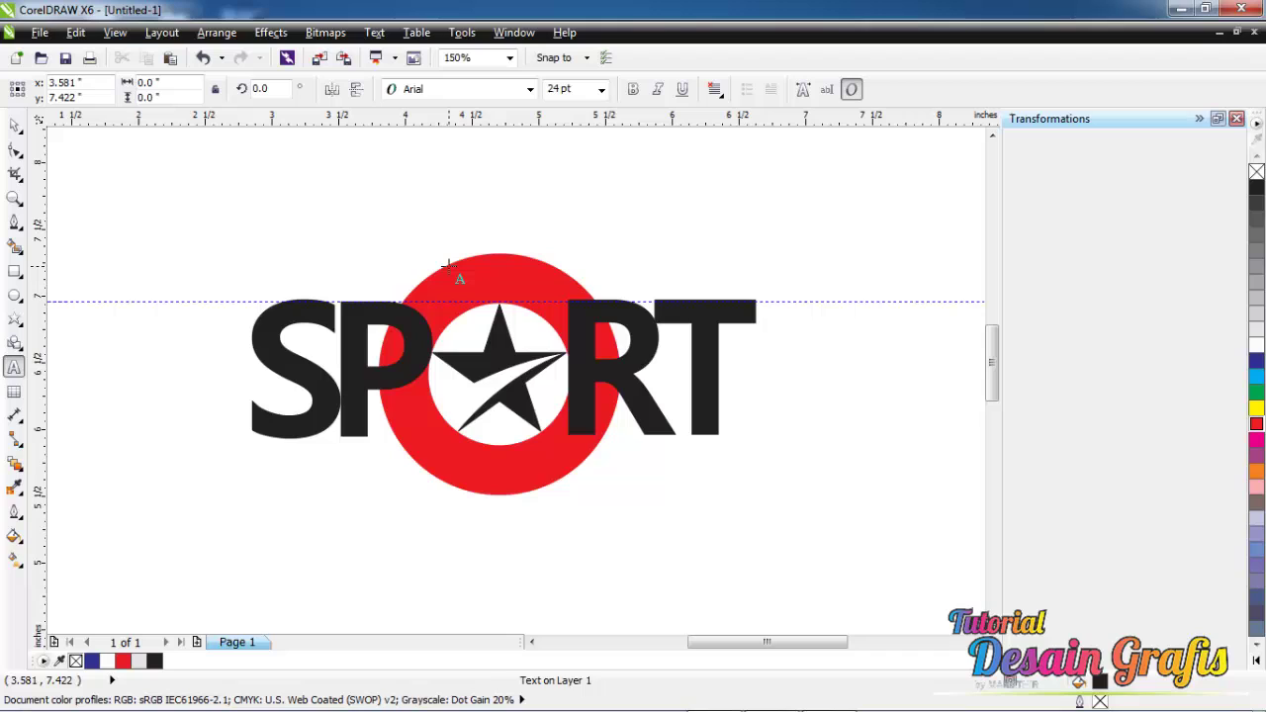
type("STAR")
Set STAR to Segoe UI Semibold, move it above SPORT, and enlarge it slightly.
left_click(16, 128)
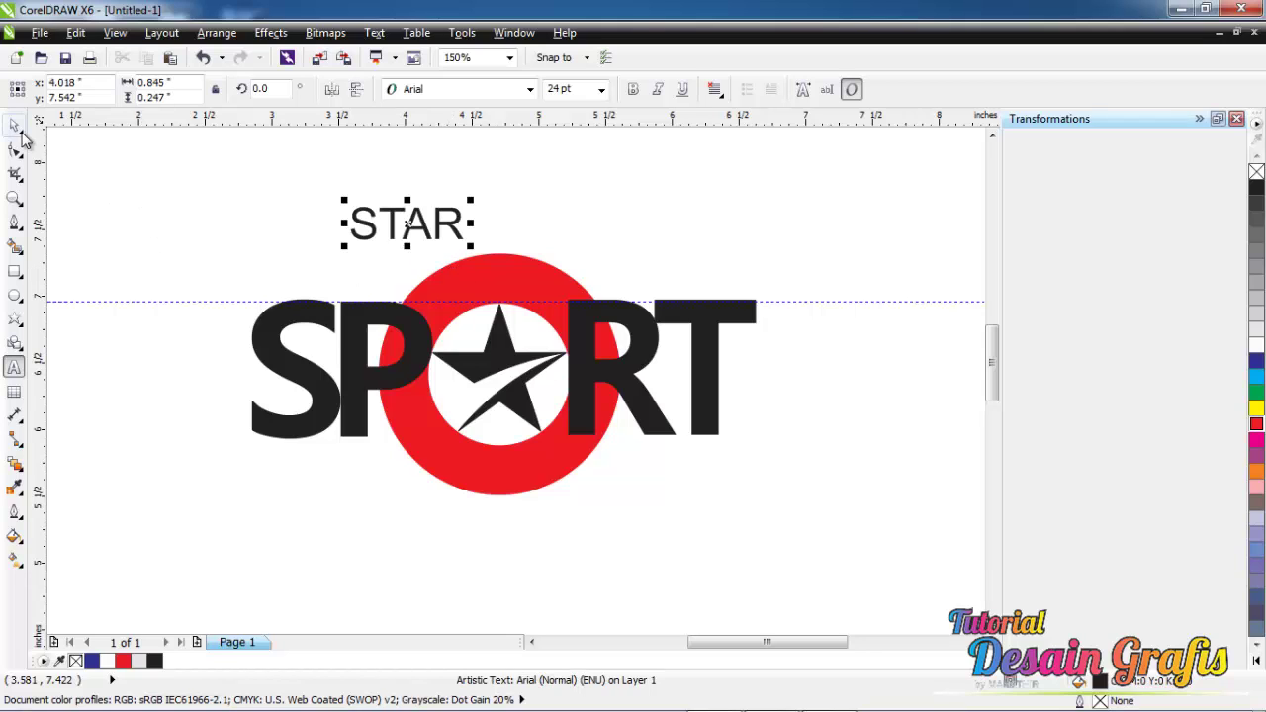
left_click(473, 90)
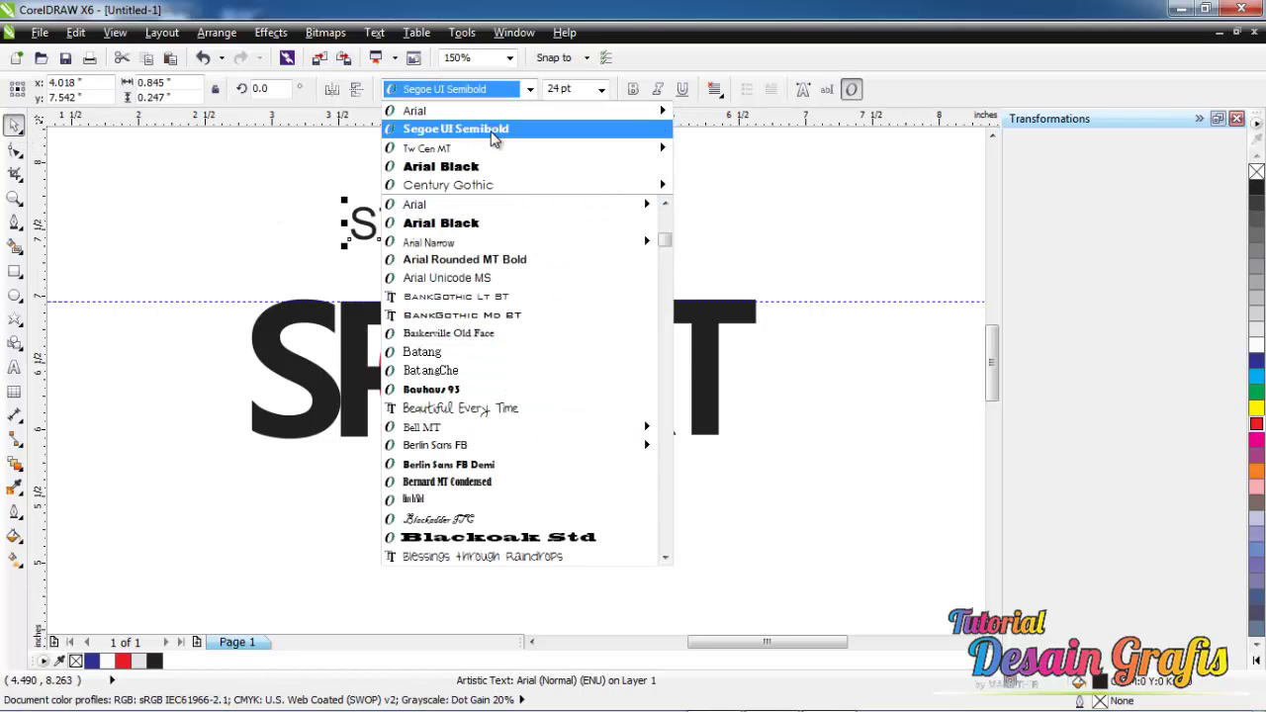
left_click(501, 137)
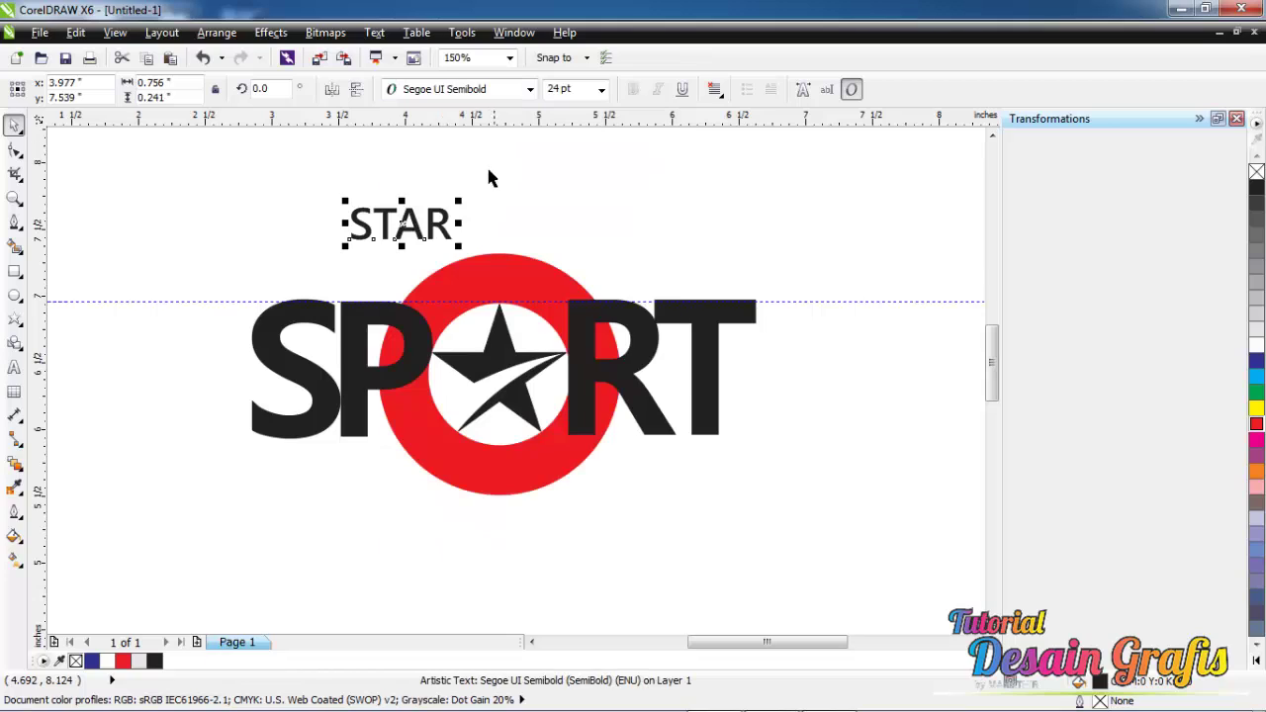
mouse_move(405, 219)
left_mouse_down()
mouse_move(514, 289)
mouse_move(503, 273)
mouse_move(604, 219)
left_mouse_up()
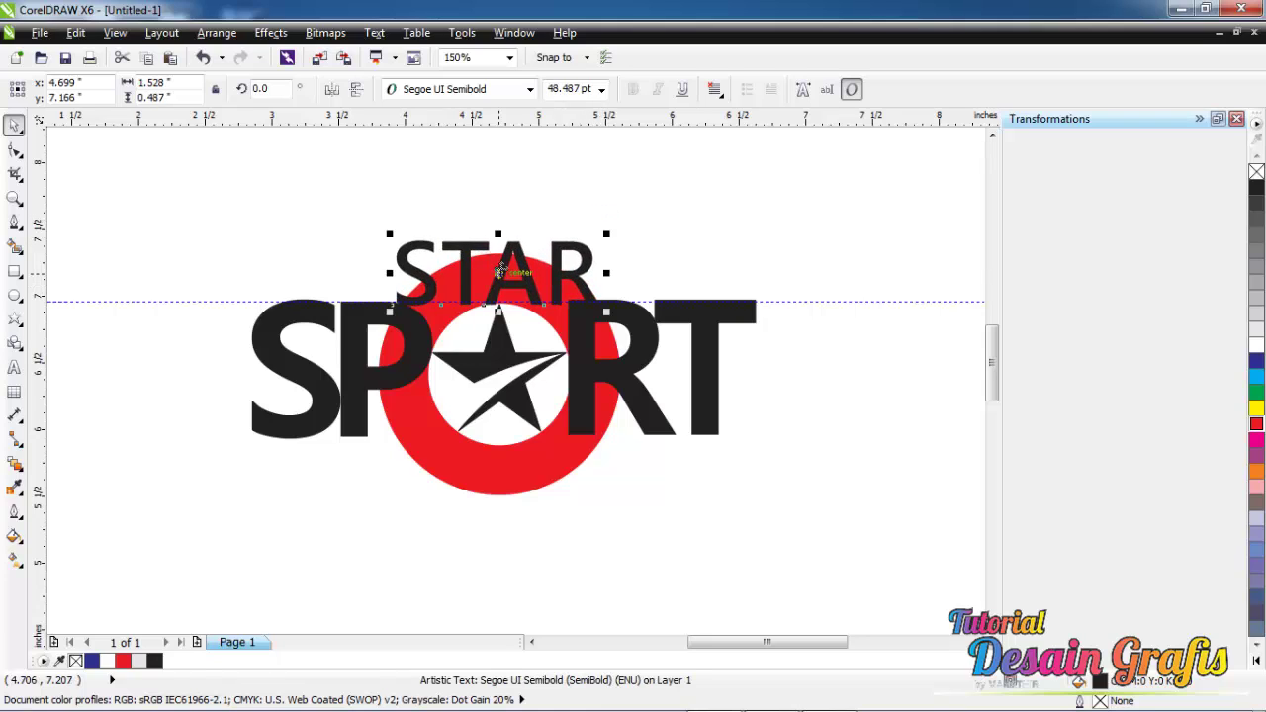
left_click_drag(507, 277, 503, 253)
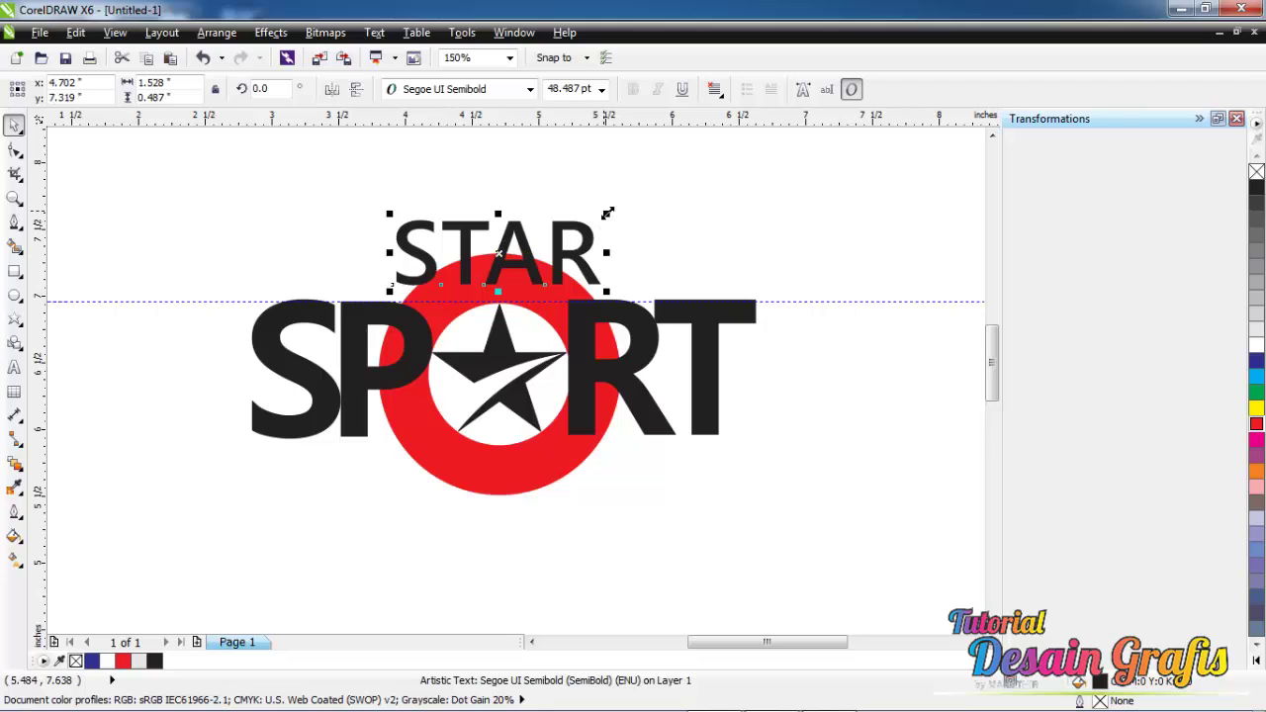
left_click_drag(600, 220, 622, 207)
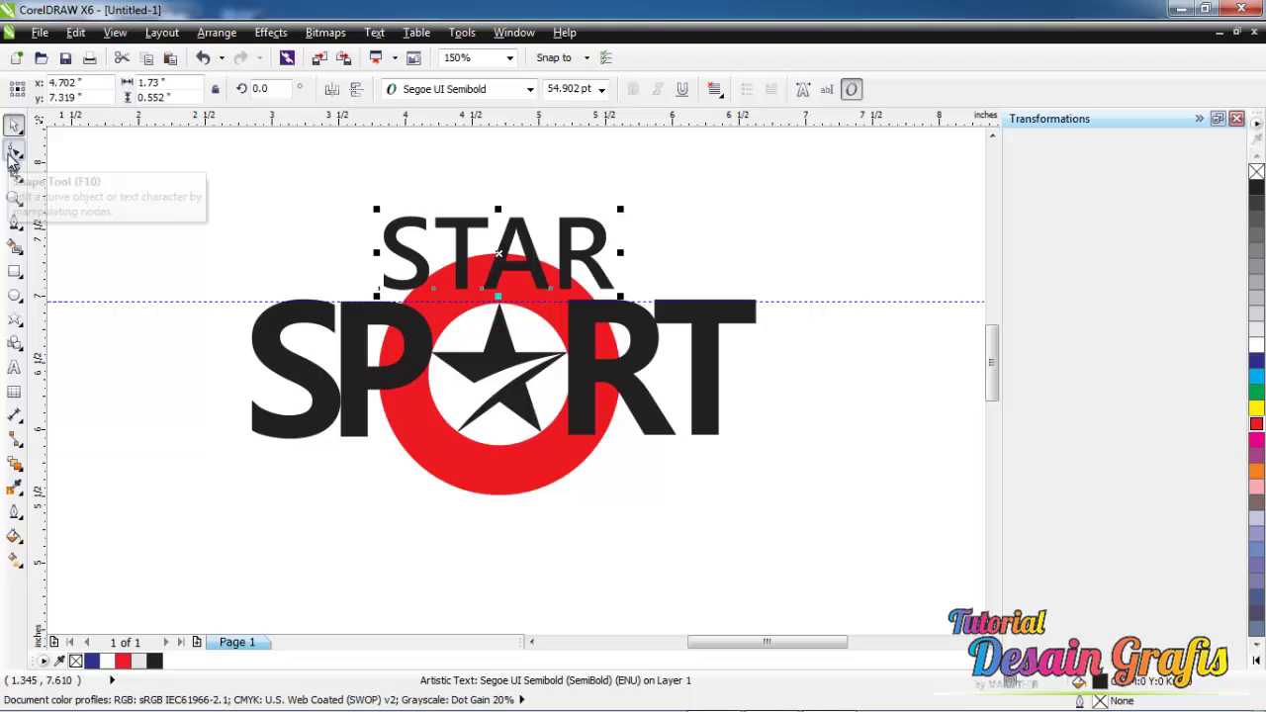
Spread STAR's letters apart, shrink the text, and raise it above the circle.
left_click(13, 154)
left_click_drag(621, 295, 733, 296)
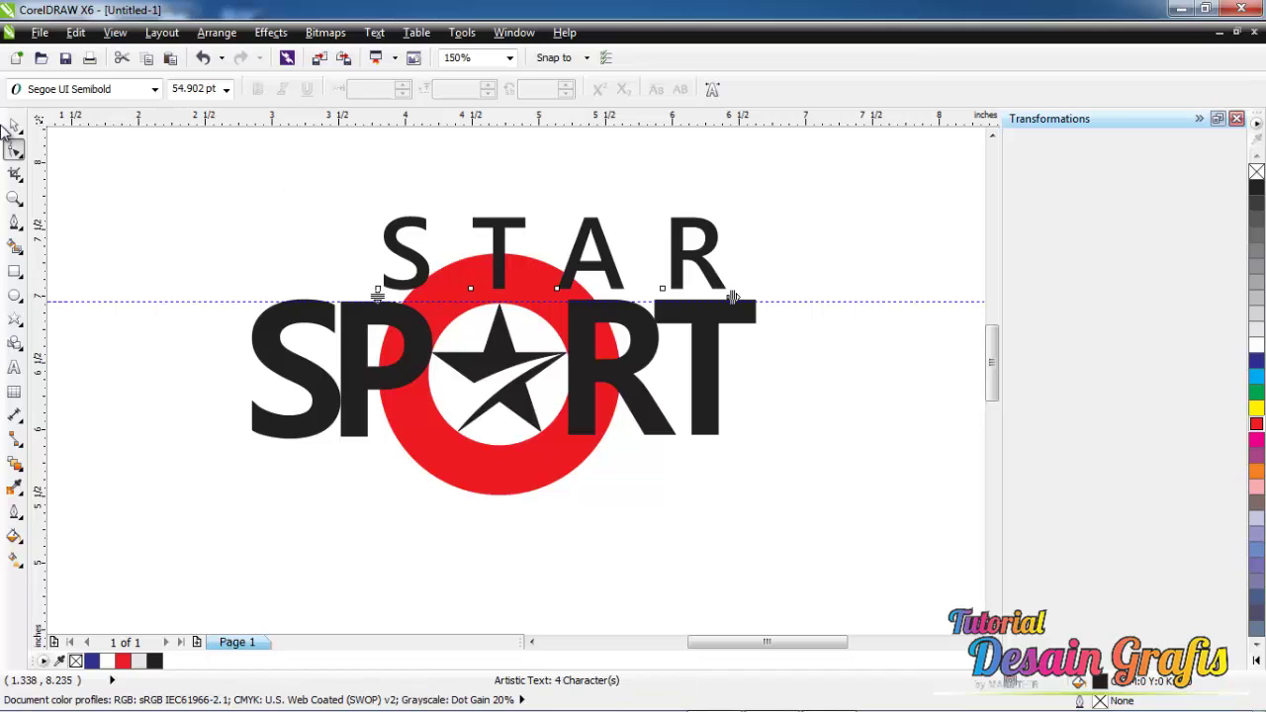
left_click(8, 127)
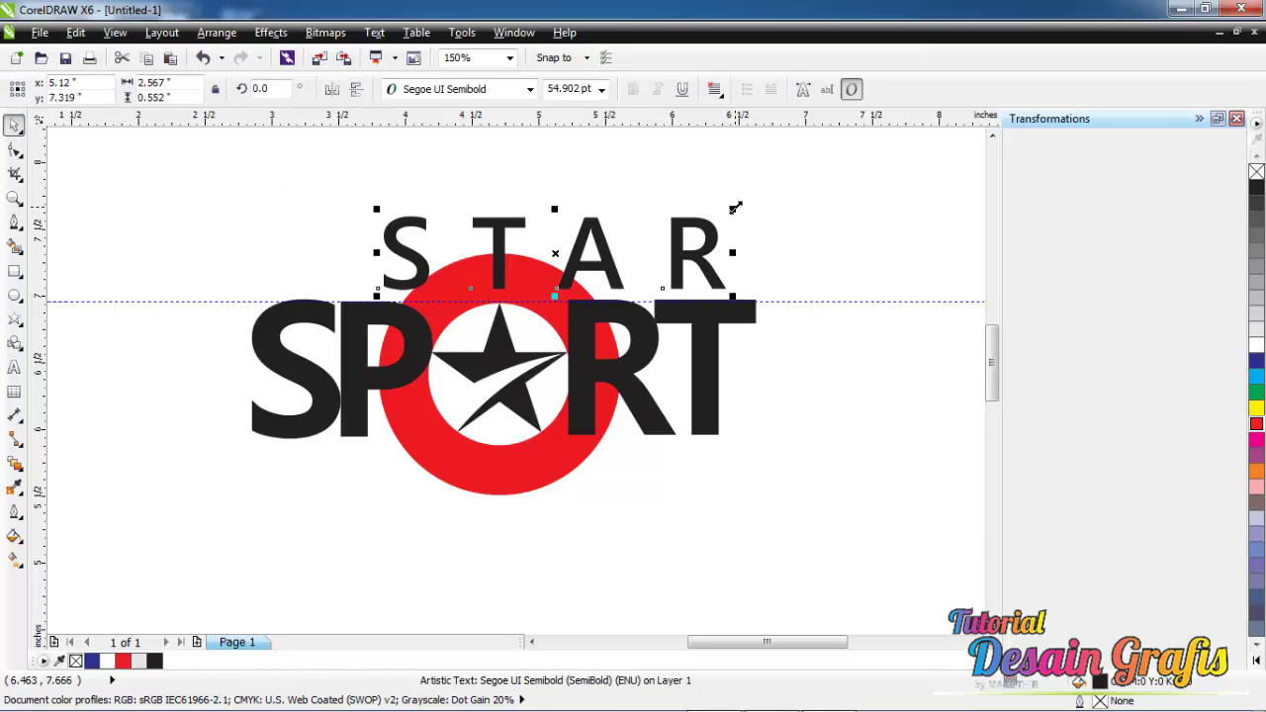
left_click_drag(735, 208, 613, 238)
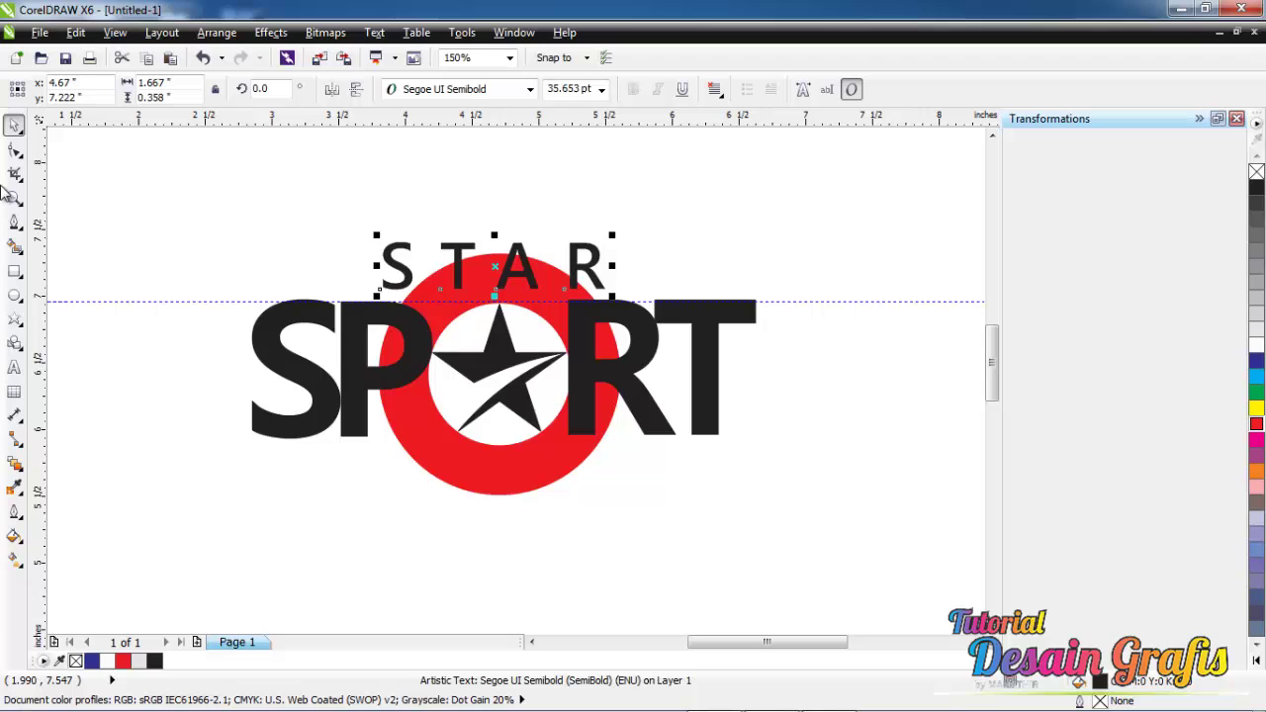
left_click(14, 148)
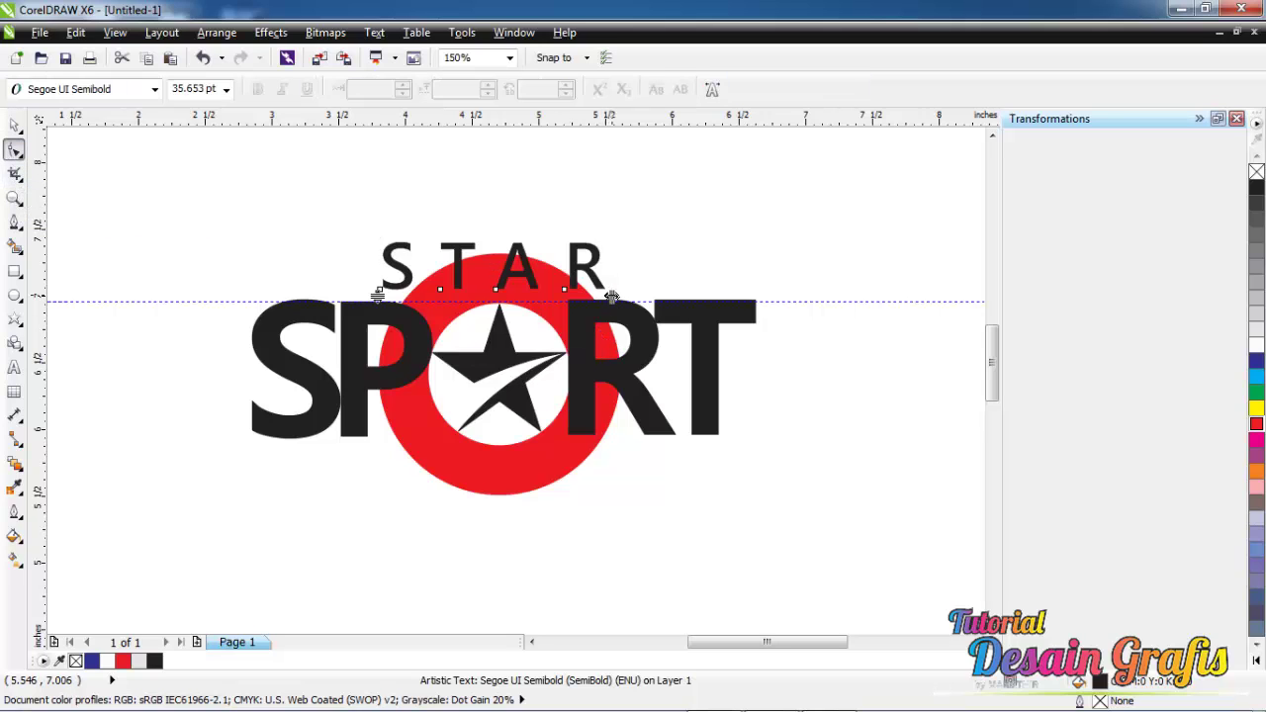
left_click_drag(612, 295, 685, 296)
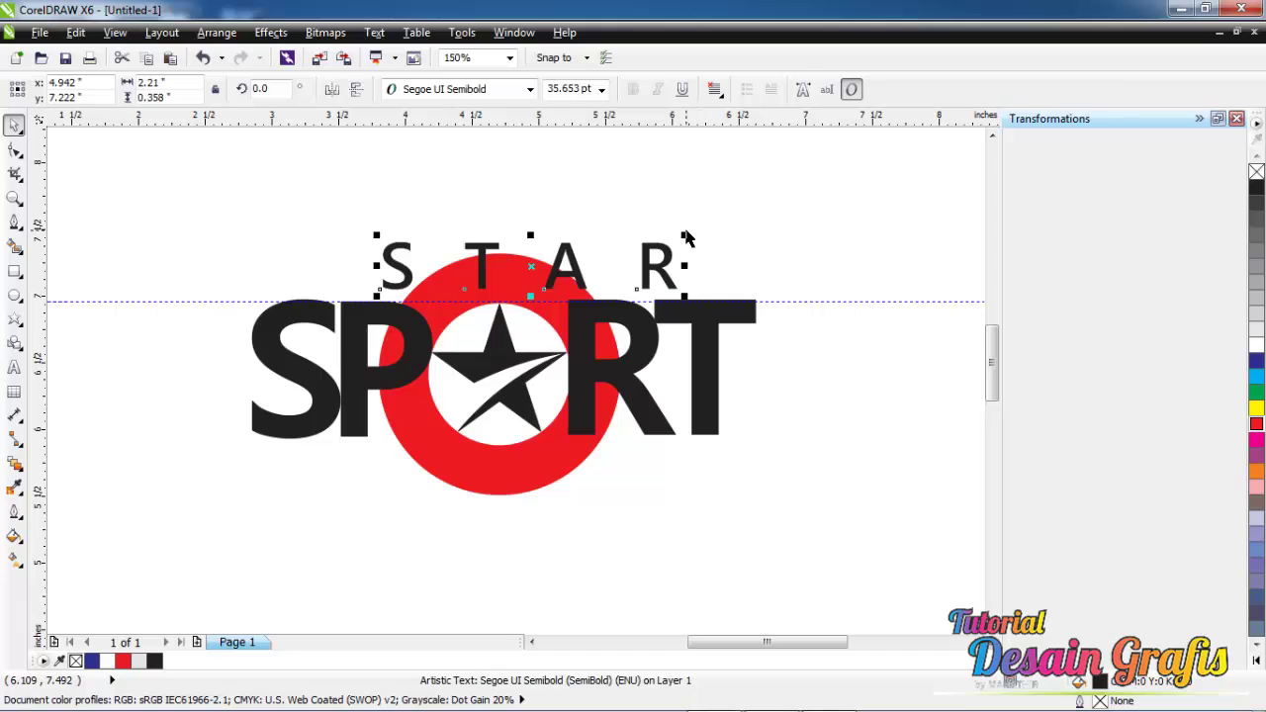
left_click_drag(686, 237, 670, 243)
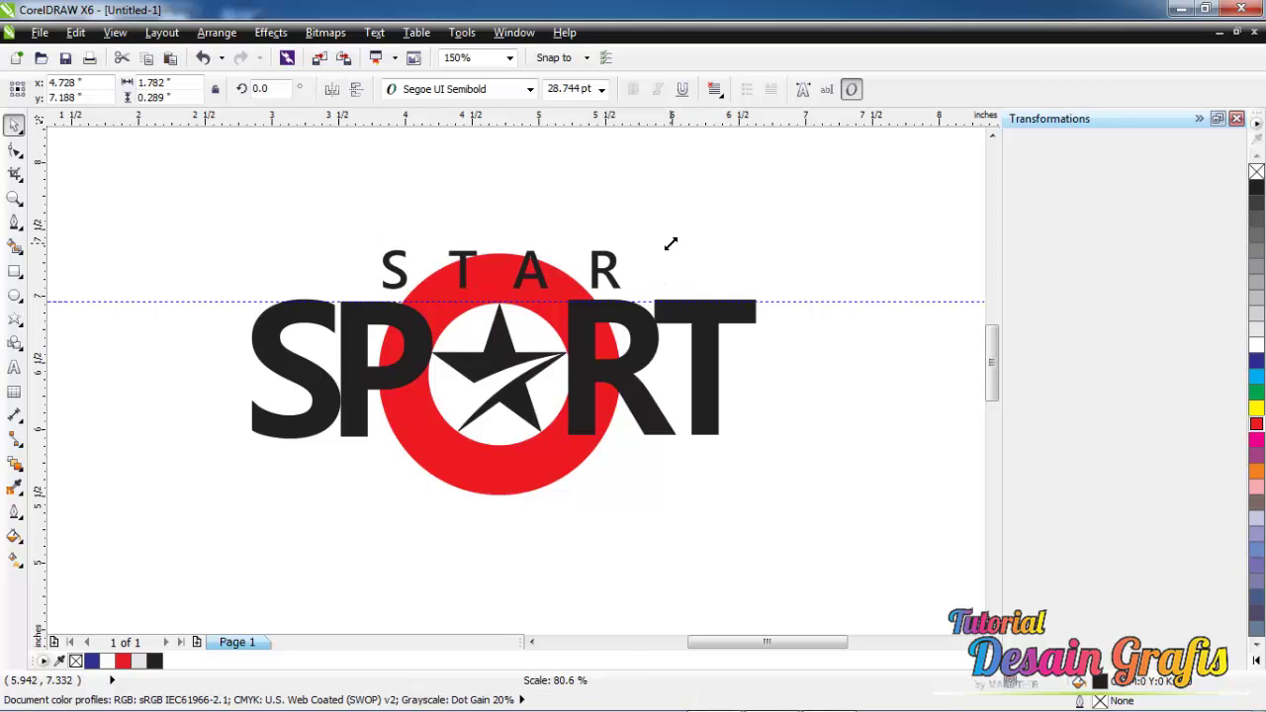
left_click_drag(502, 269, 498, 254)
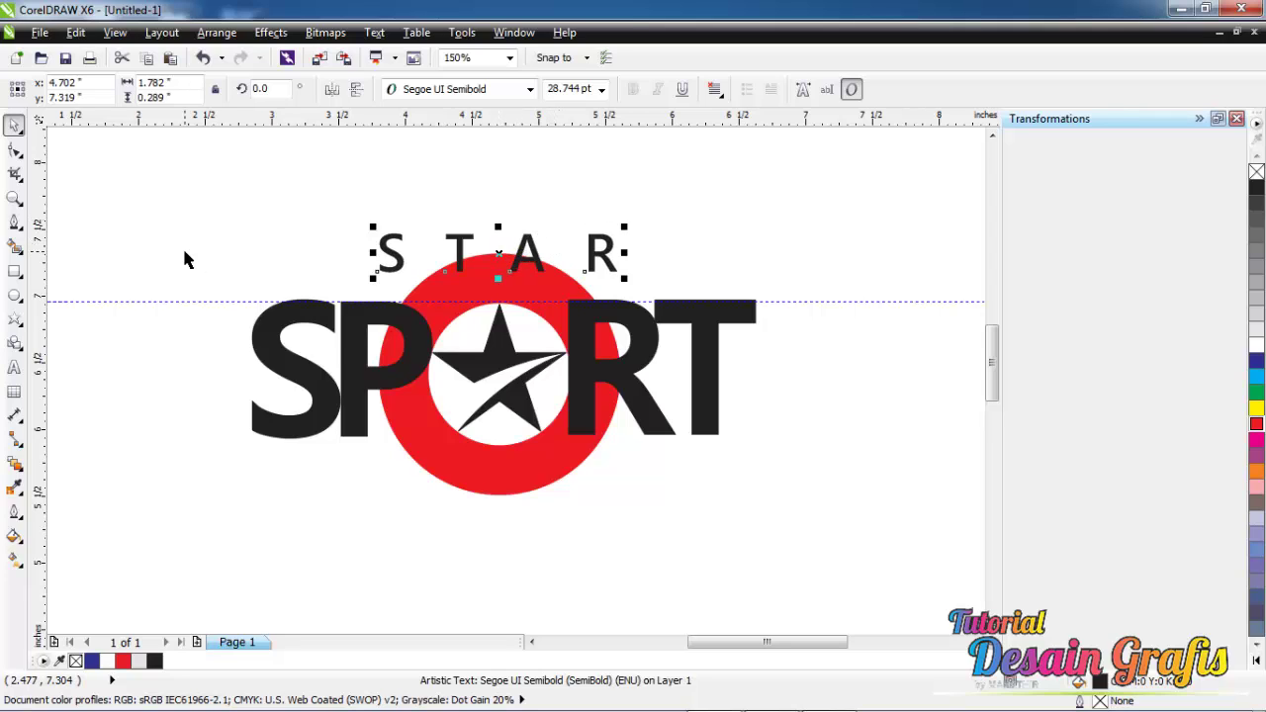
Widen STAR's letter spacing further and center it over SPORT.
left_click(13, 153)
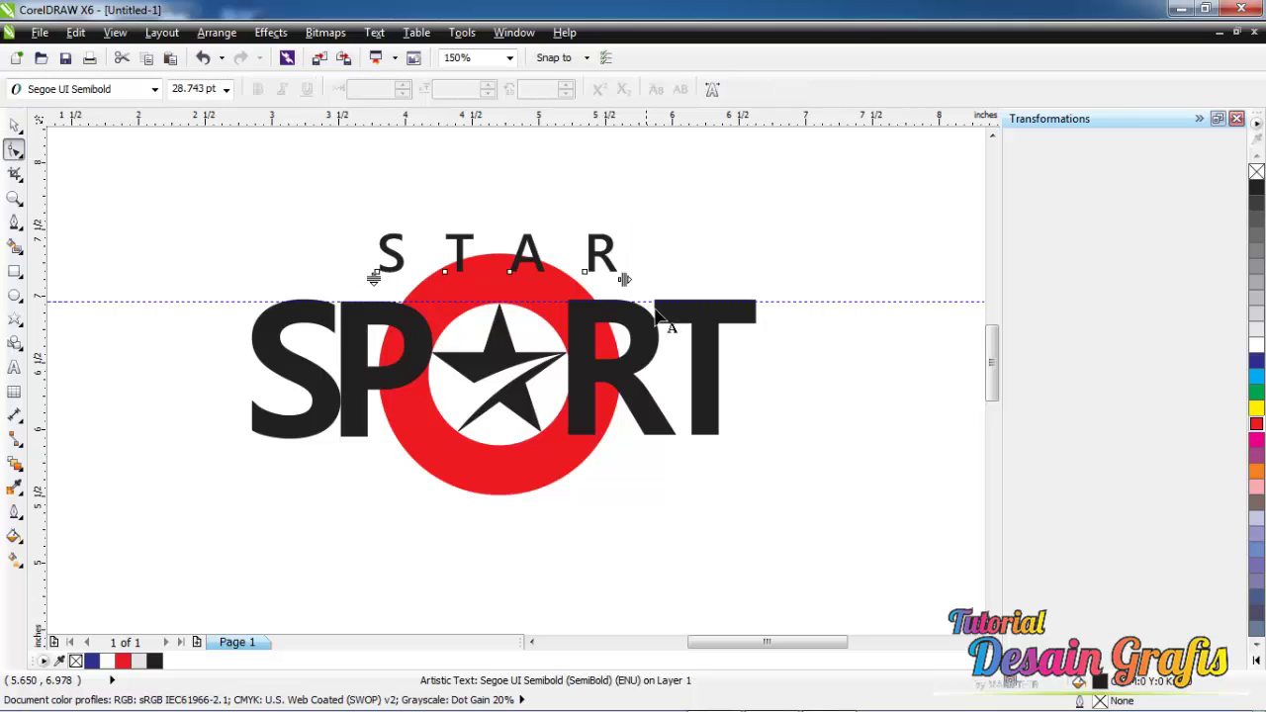
left_click_drag(625, 279, 700, 279)
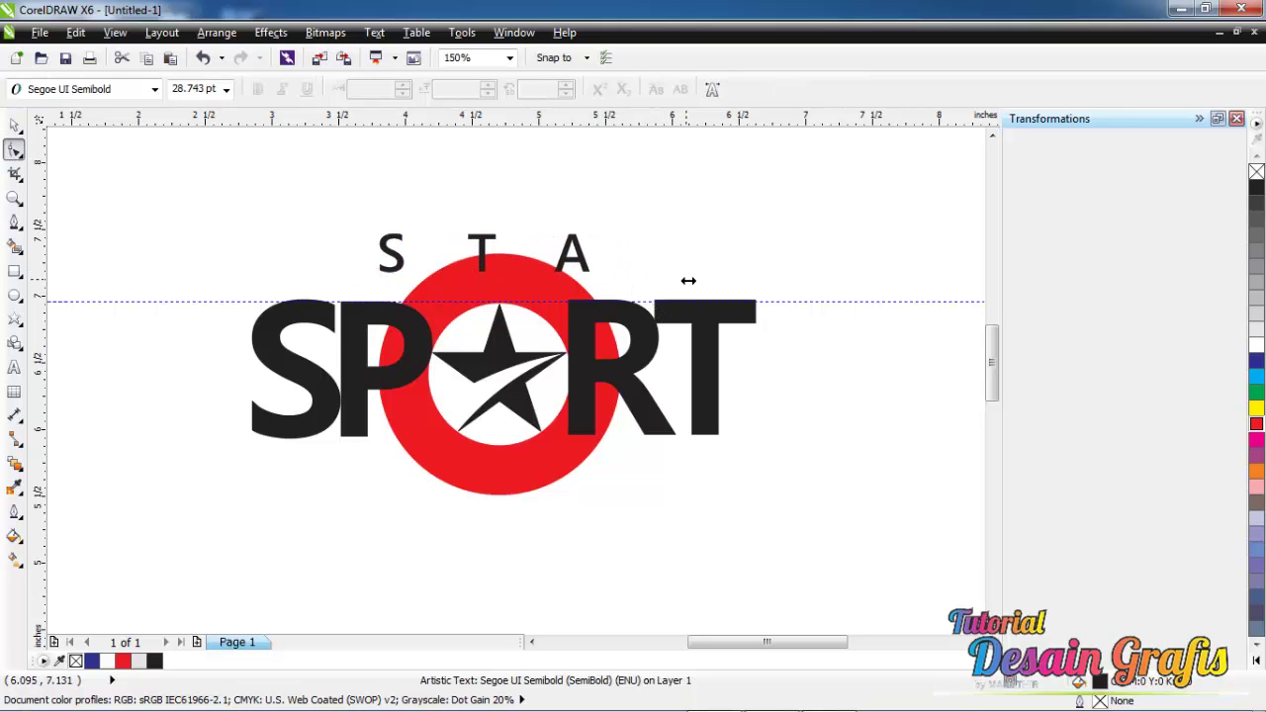
left_click(13, 124)
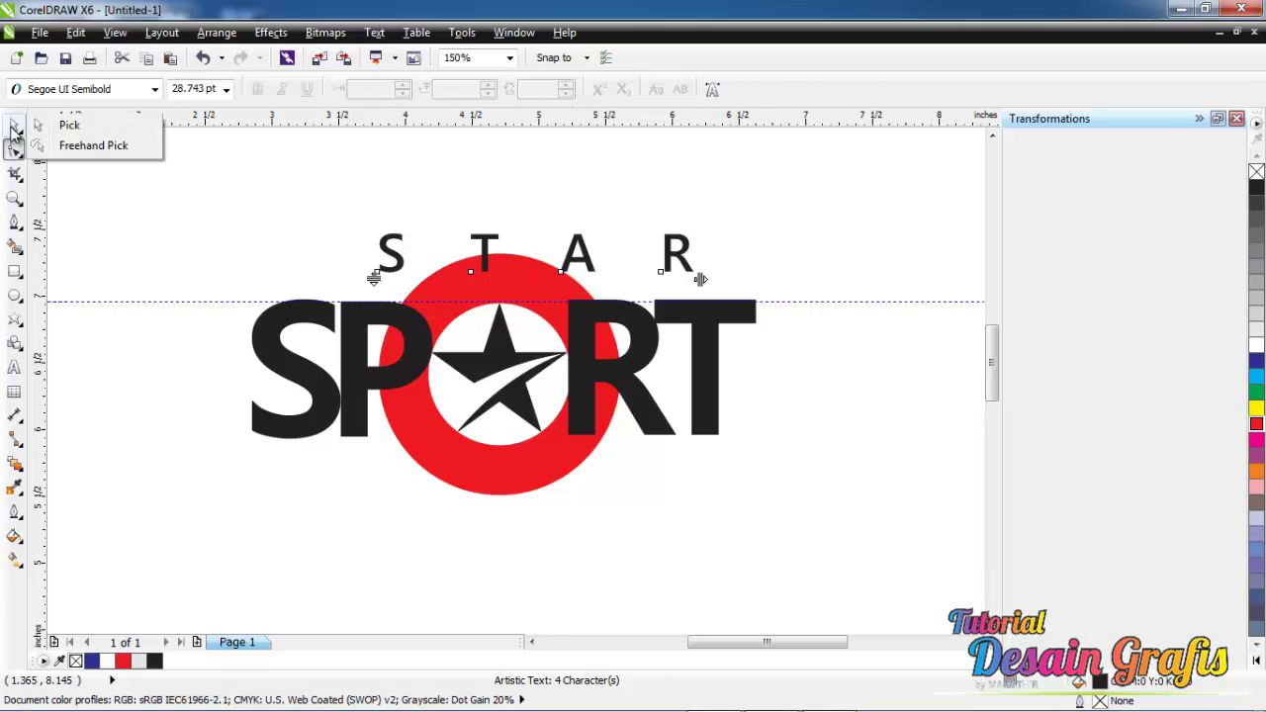
left_click(59, 125)
left_click_drag(523, 259, 501, 252)
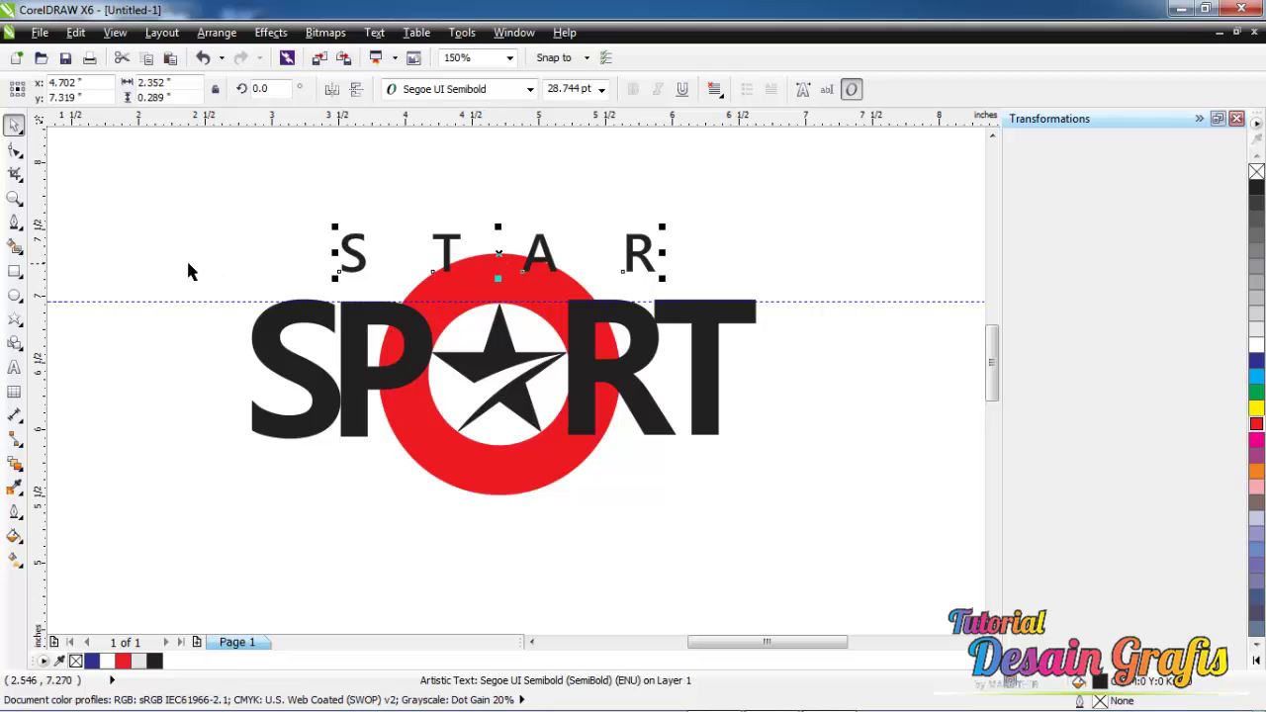
Delete the horizontal guideline.
left_click(206, 282)
key("F3")
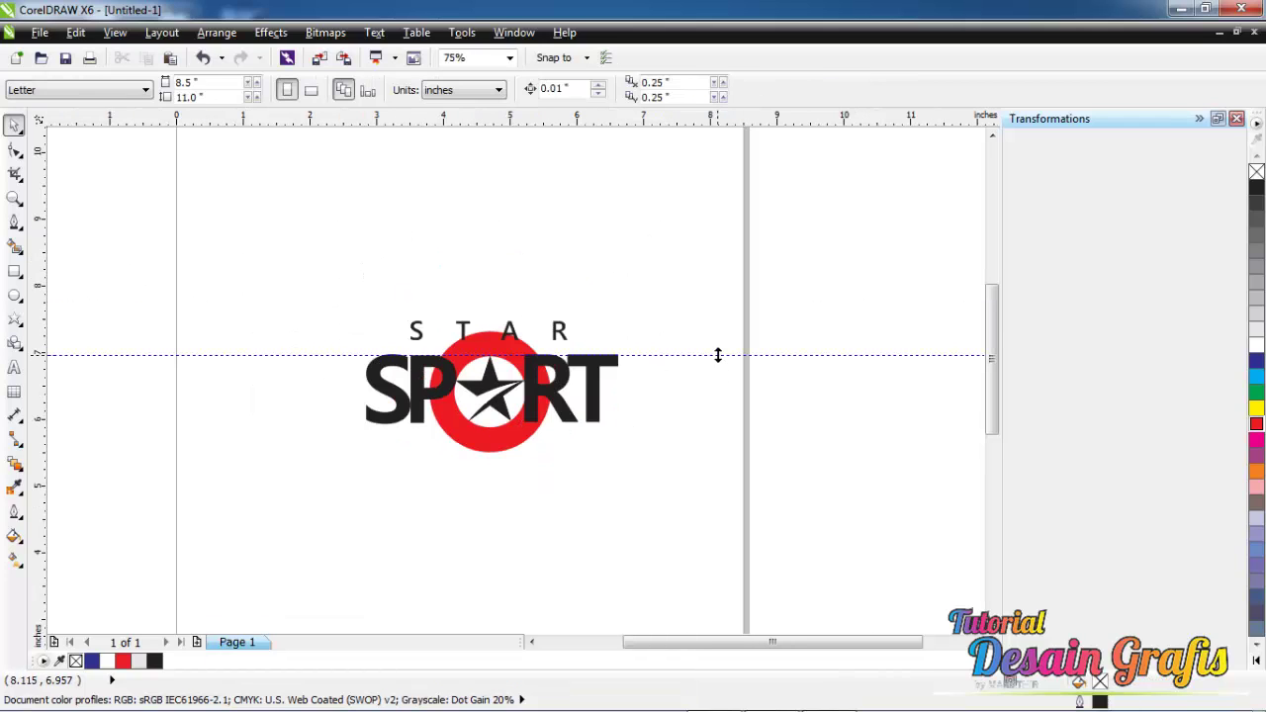
left_click(718, 355)
key("Delete")
Nudge STAR down one step so it rests on the ring's top.
scroll(568, 318, "up", 2)
left_click(547, 351)
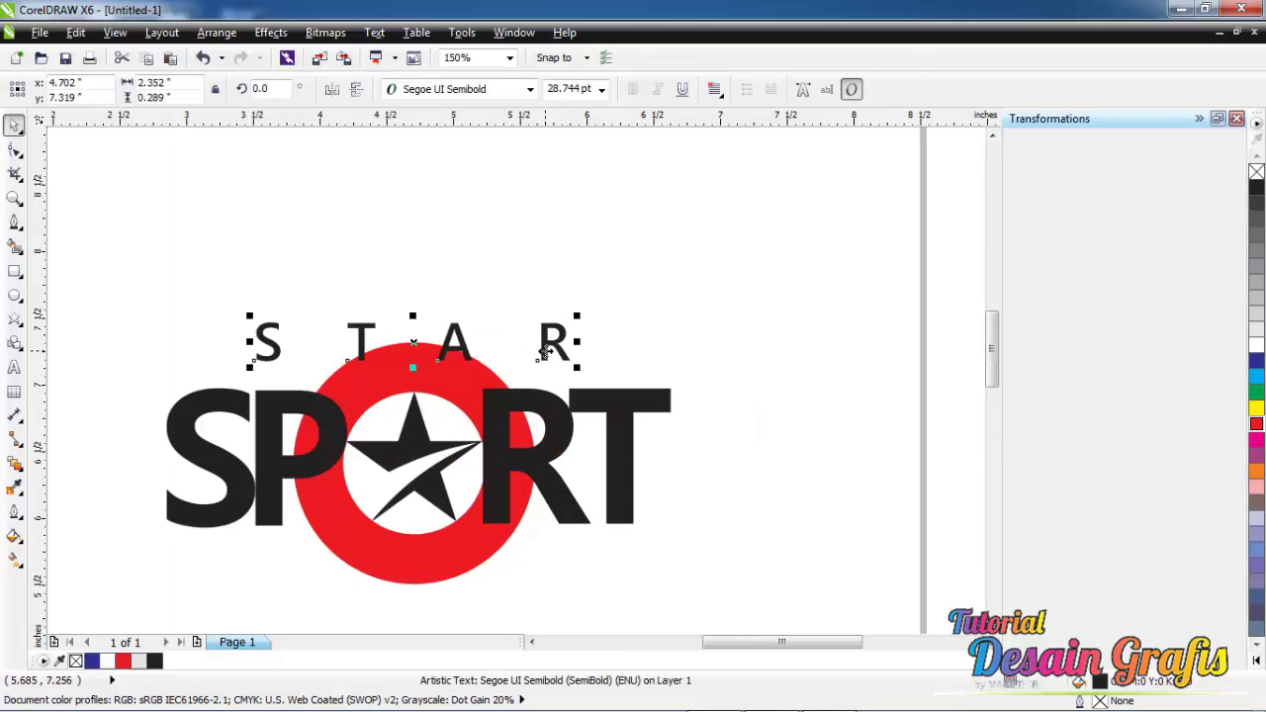
key("Down")
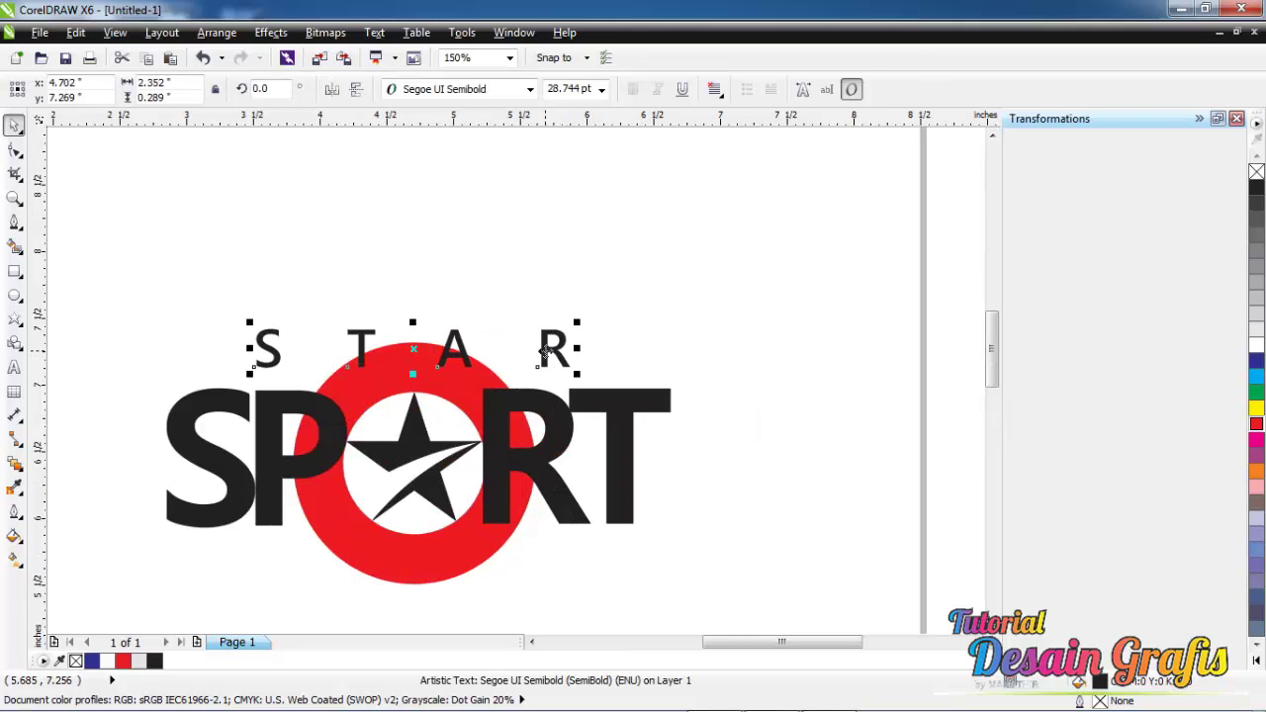
left_click(773, 505)
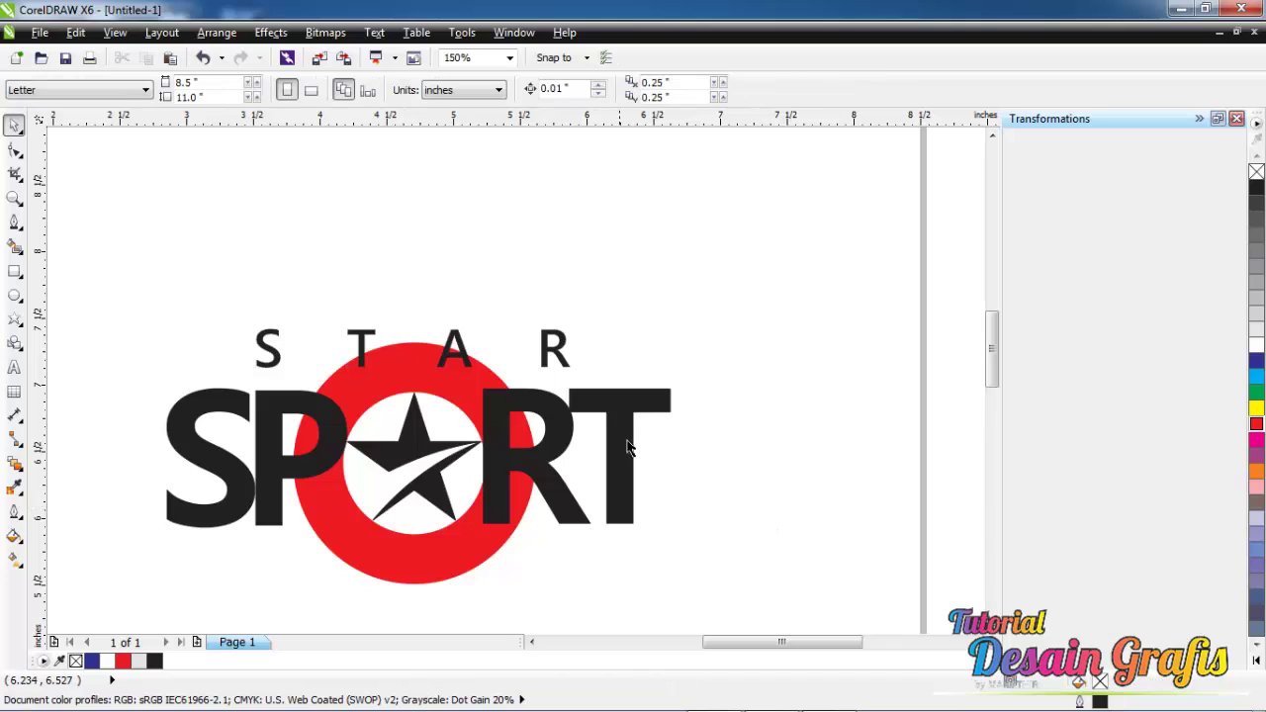